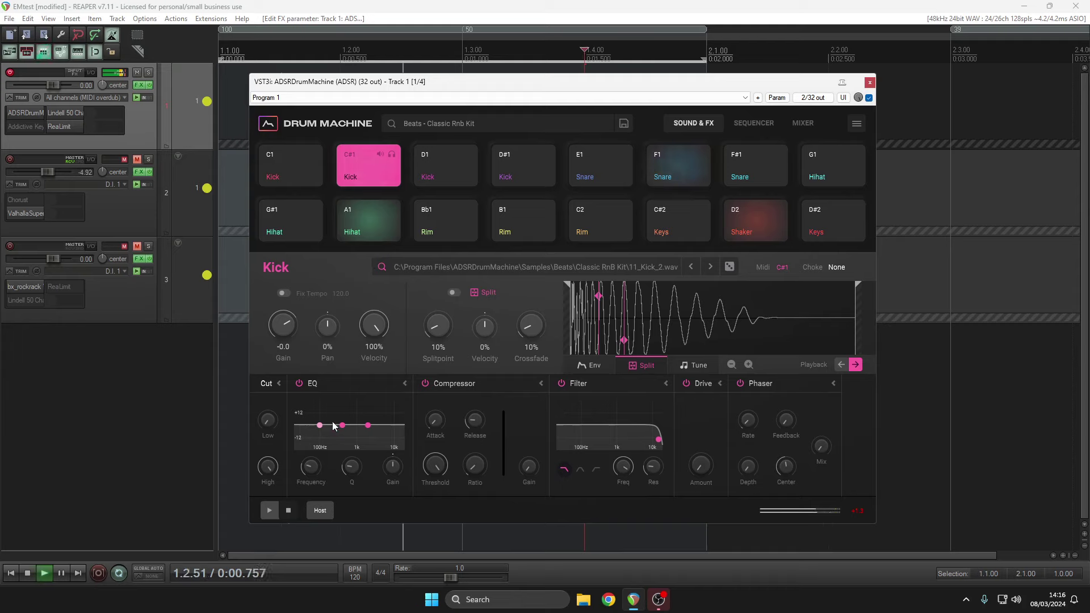
# - Shape the C#1 kick with a low-frequency EQ boost and a low-pass filter at about 2.1 kHz with resonance 2.1
pyautogui.moveTo(320, 427); pyautogui.dragTo(324, 410)
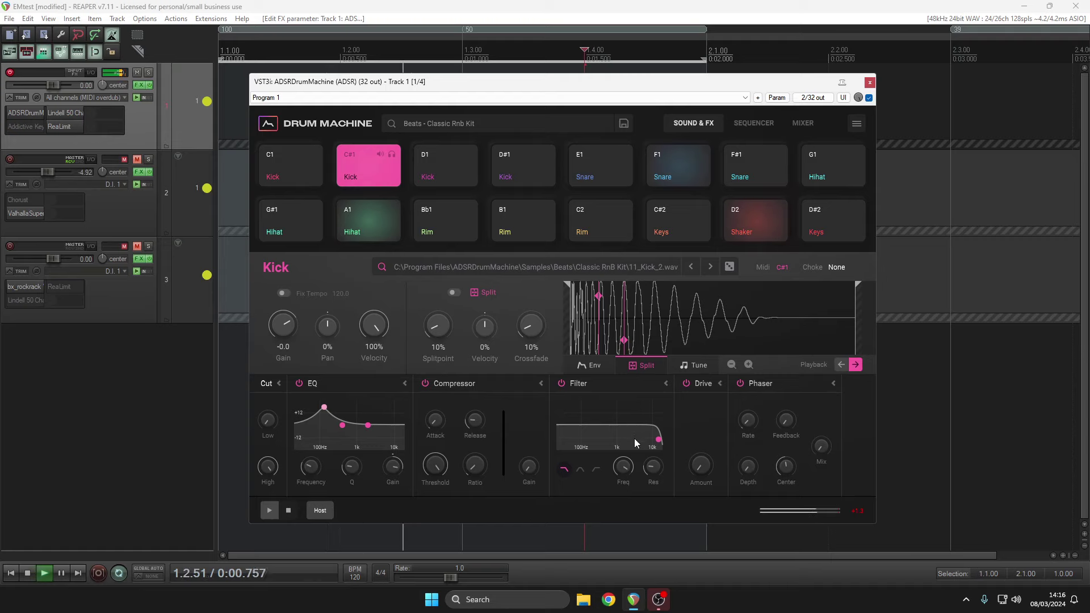
pyautogui.moveTo(653, 464); pyautogui.dragTo(661, 432)
pyautogui.moveTo(622, 472); pyautogui.dragTo(613, 520)
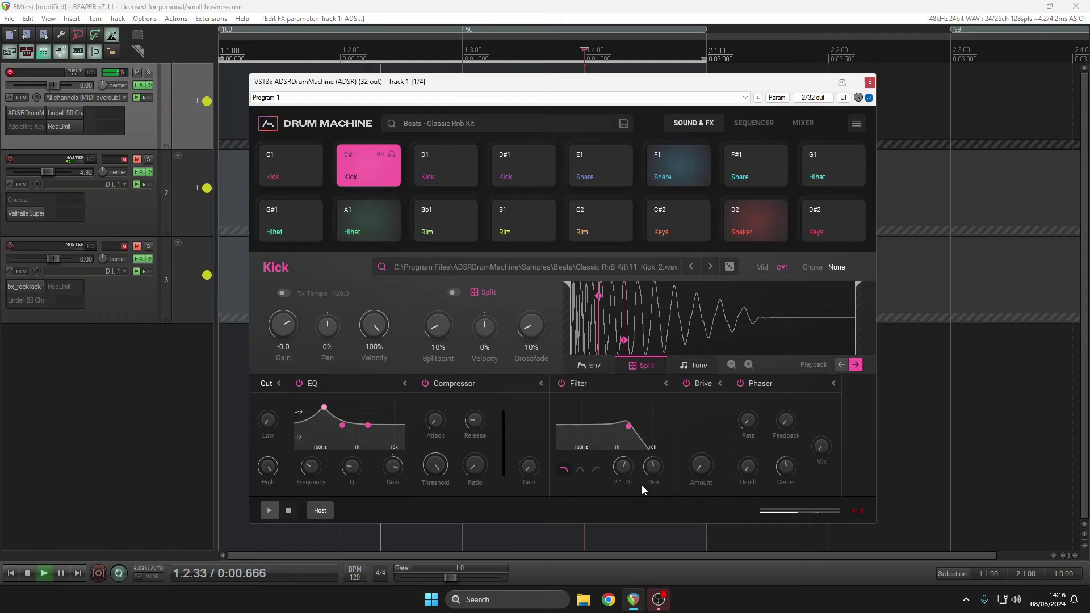
pyautogui.moveTo(660, 447); pyautogui.dragTo(660, 433)
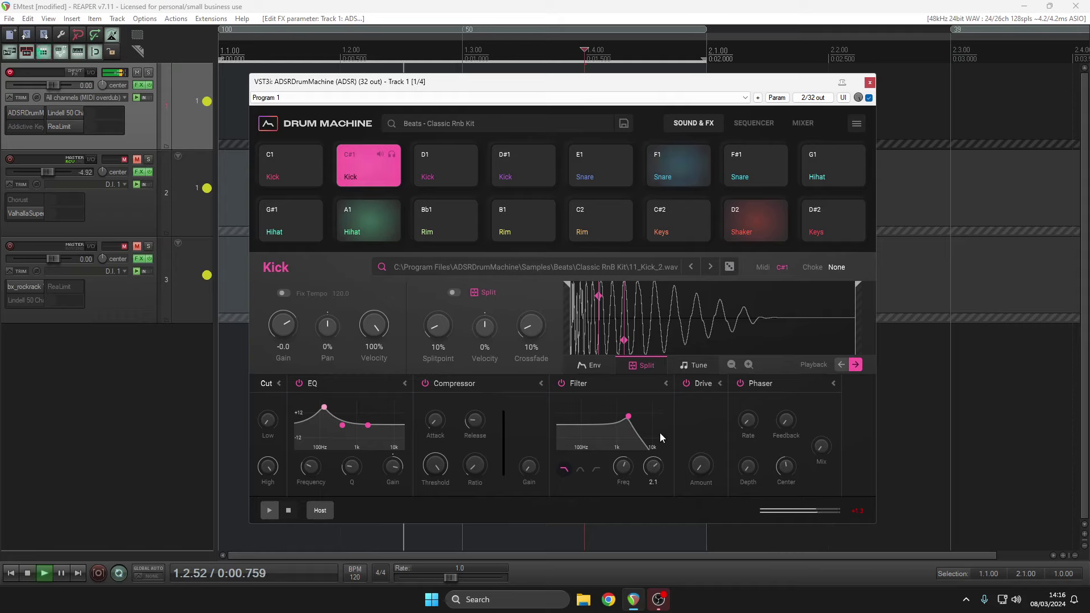
# - Lower the low-pass filter cutoff on the F1 snare pad and raise the filter's resonance
pyautogui.click(683, 164)
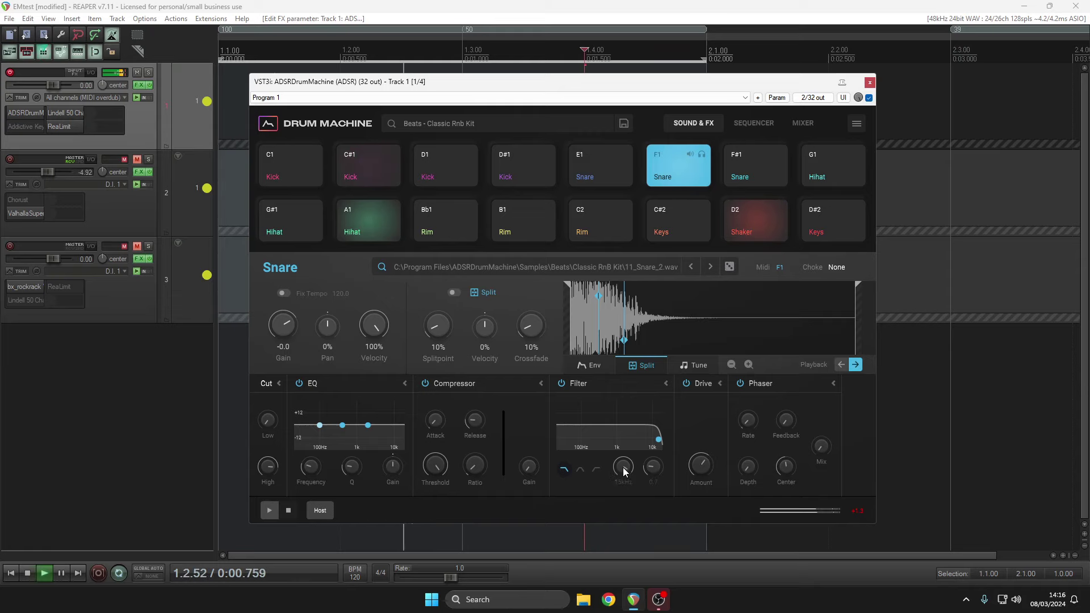
pyautogui.moveTo(659, 463)
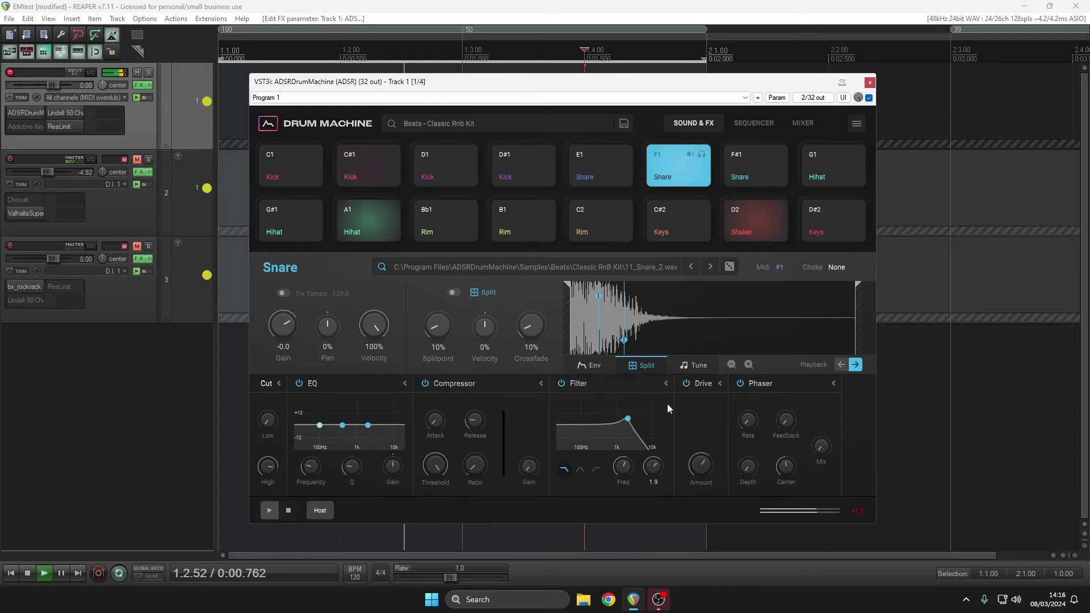
pyautogui.moveTo(668, 405); pyautogui.dragTo(669, 401)
# - Randomize the F1 pad's sample to reach 11_Shaker_2.wav and increase its Drive amount
pyautogui.click(729, 267)
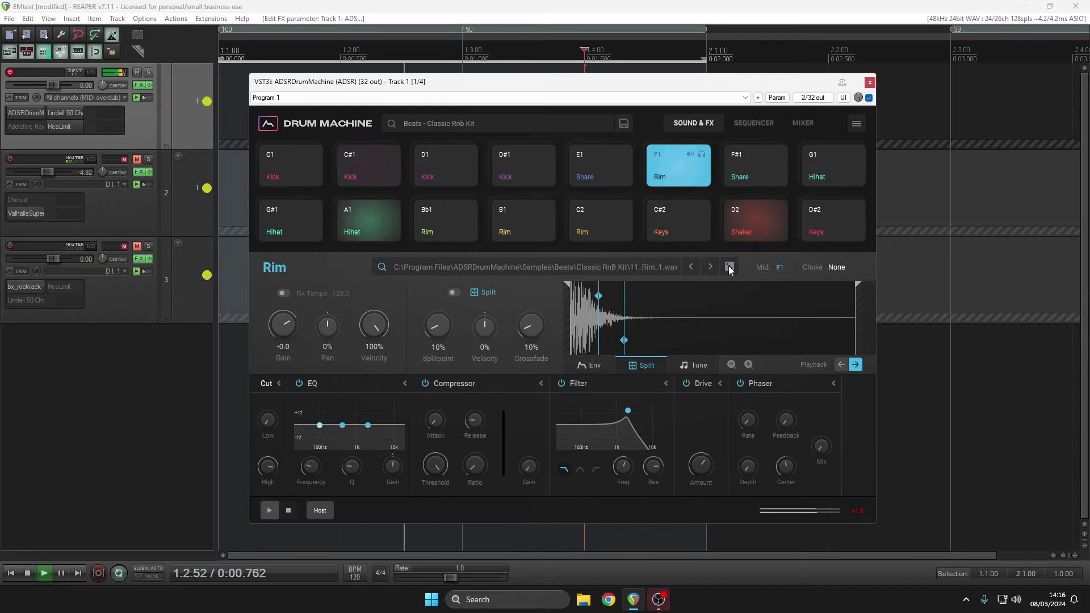
pyautogui.click(729, 267)
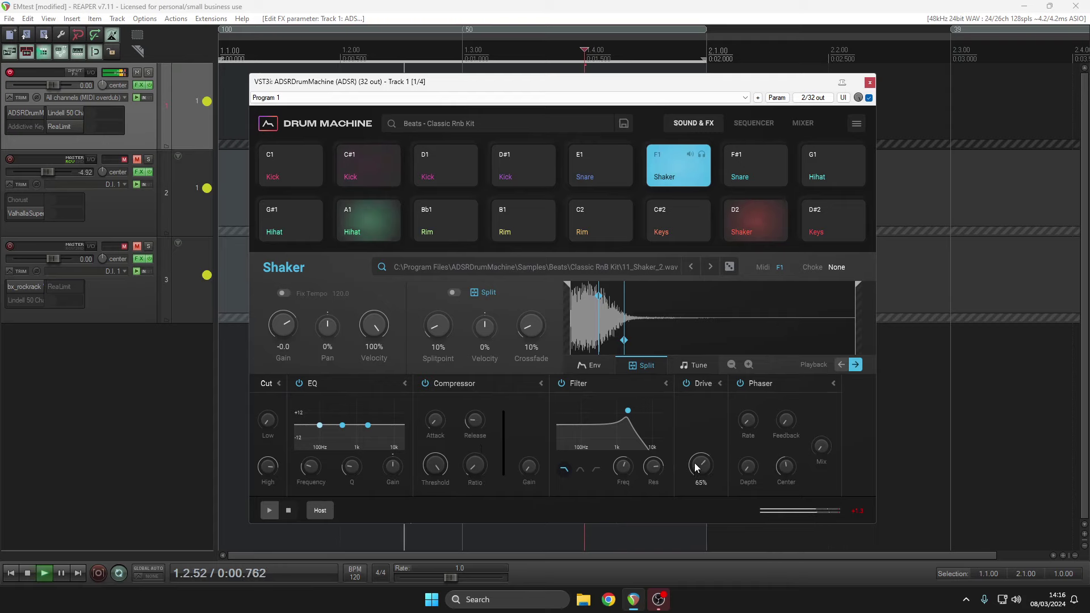
pyautogui.moveTo(694, 467); pyautogui.dragTo(694, 457)
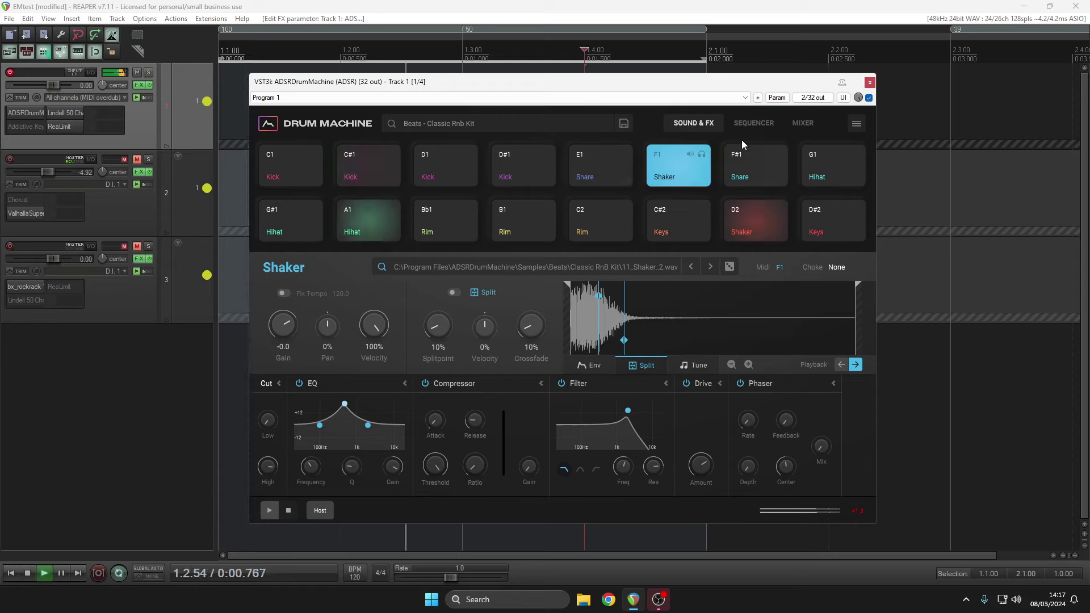
# - In the sequencer, fill all 16 steps of the A1 hihat row in pattern 2
pyautogui.click(744, 125)
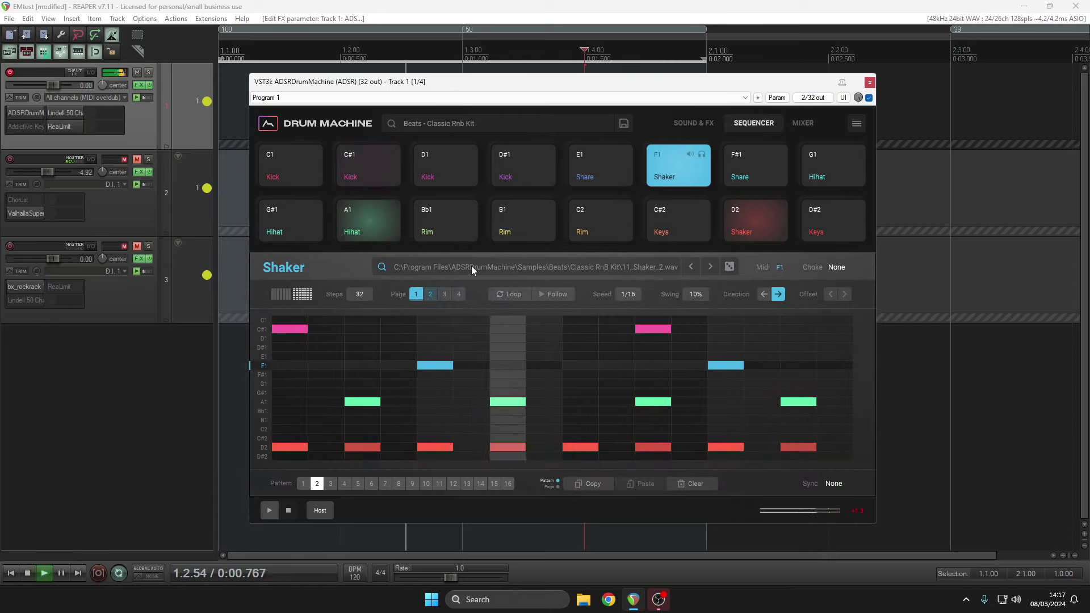
pyautogui.click(292, 401)
pyautogui.click(326, 401)
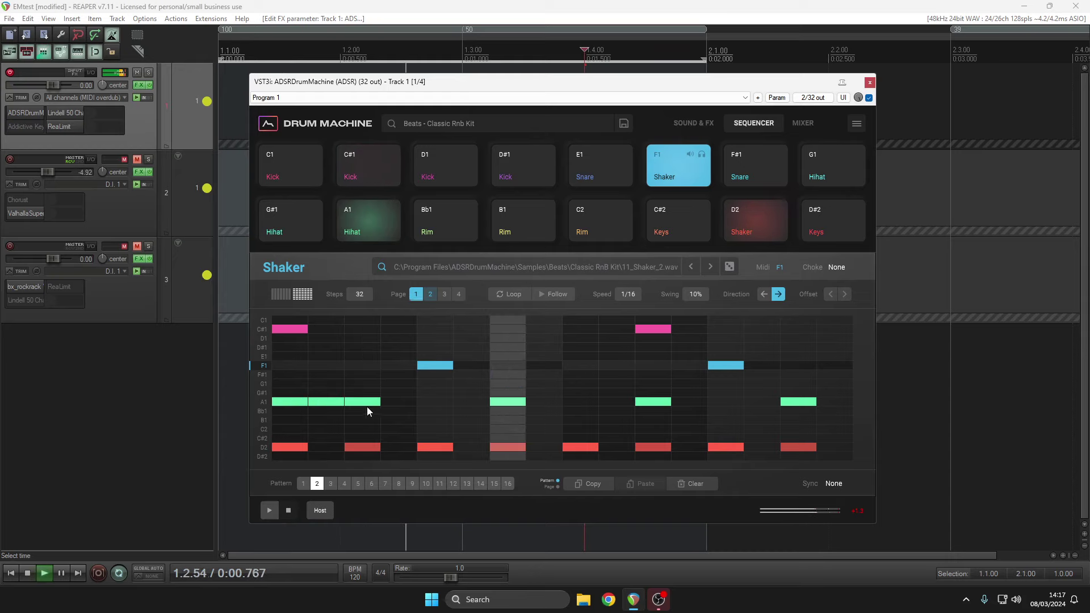
pyautogui.moveTo(363, 416); pyautogui.dragTo(852, 406)
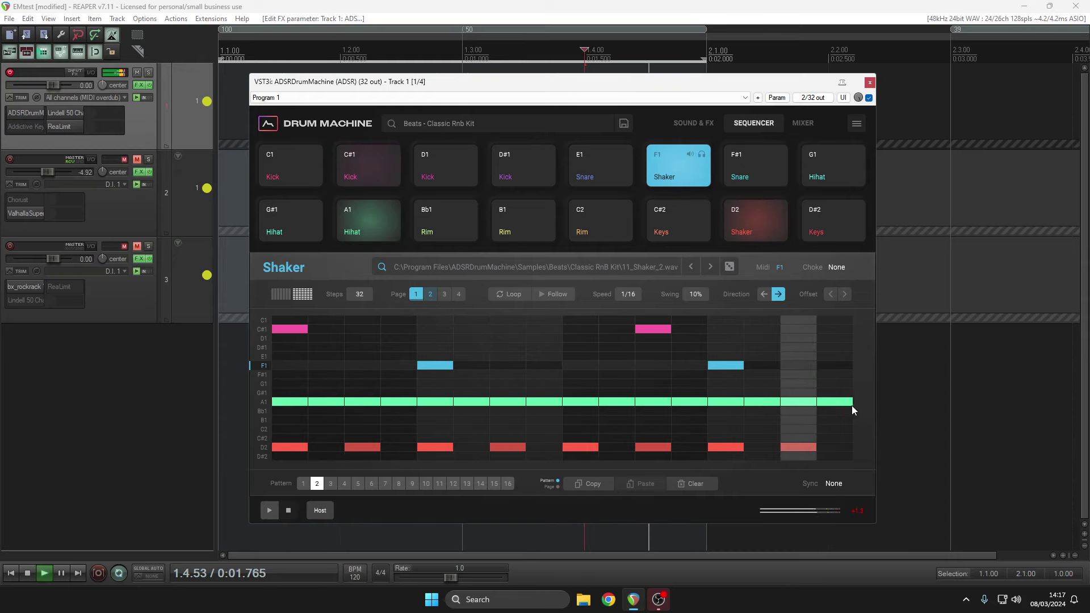
# - Add F#1 snare hits on steps 10, 11 and 15, plus rim hits on B1 step 16 and C2 step 4
pyautogui.click(649, 376)
pyautogui.click(632, 374)
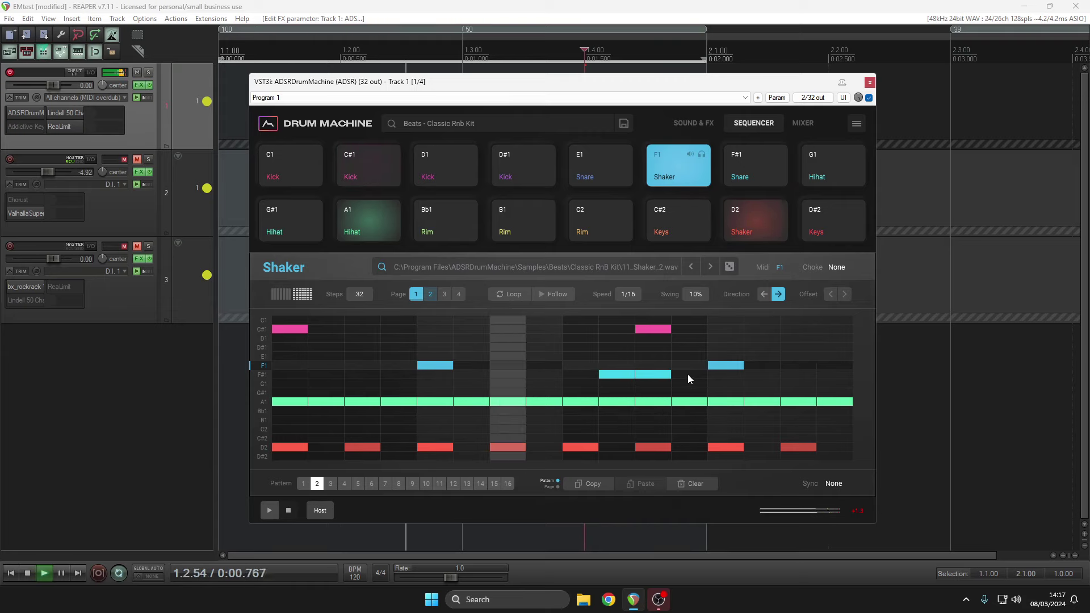
pyautogui.click(795, 376)
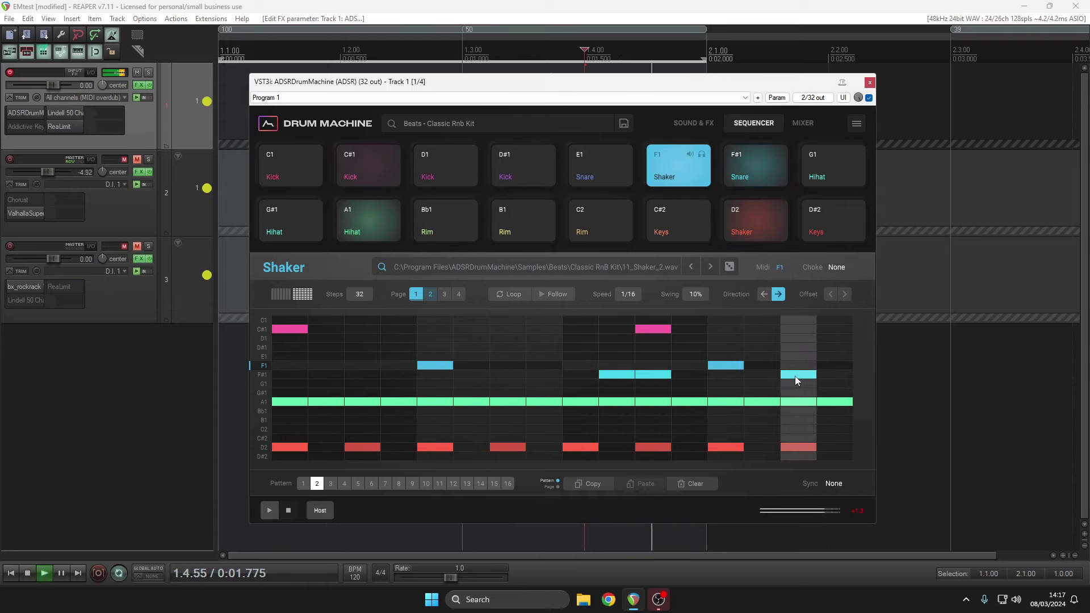
pyautogui.click(839, 421)
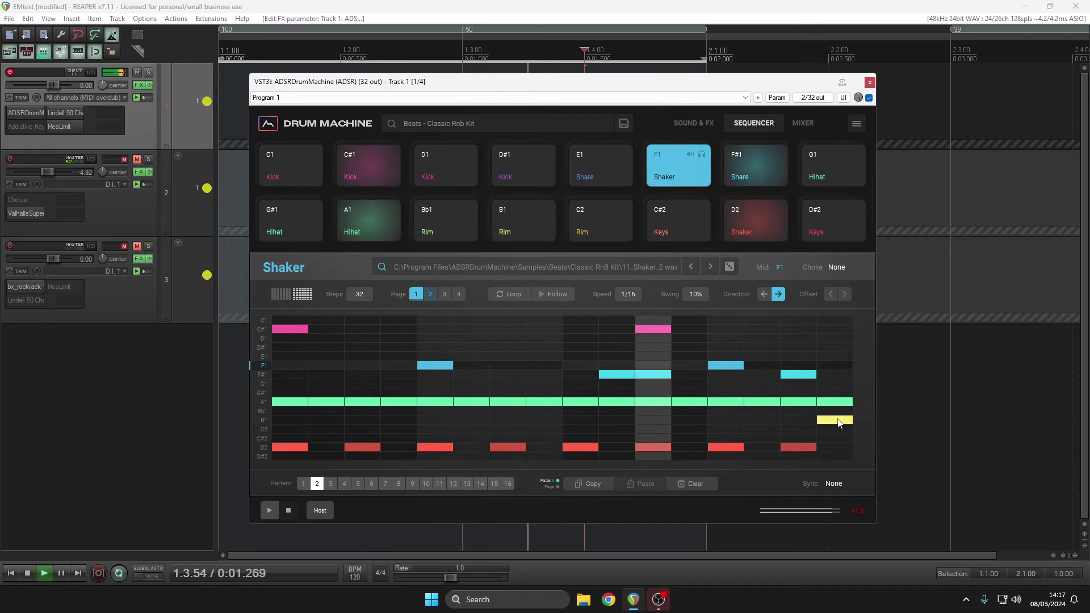
pyautogui.click(386, 427)
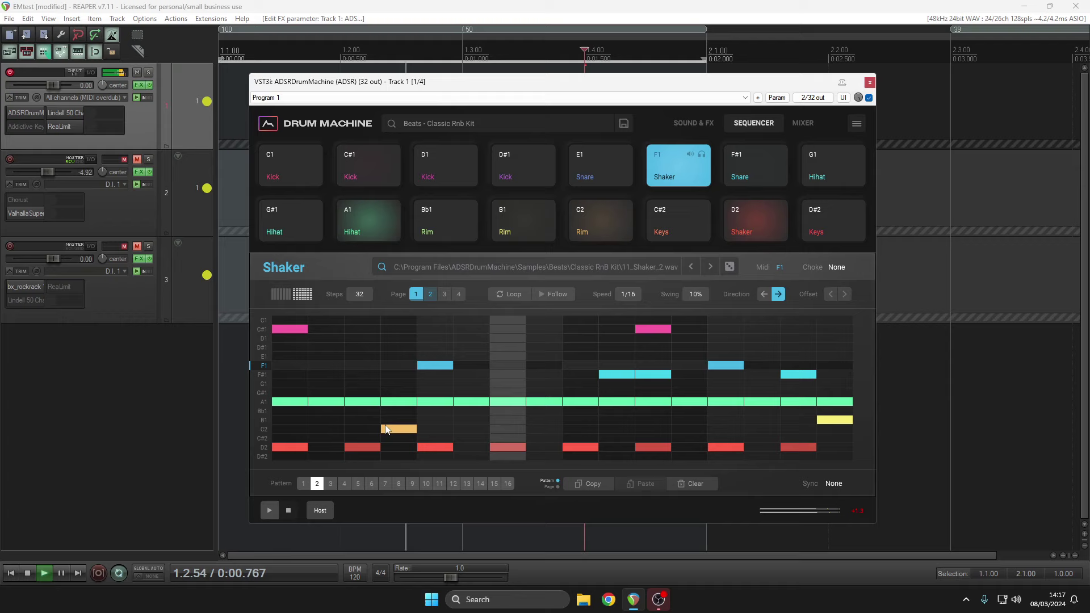
# - Add D#2 keys hits on steps 4, 8 and 16, and a D2 shaker hit on step 6
pyautogui.click(544, 456)
pyautogui.click(825, 455)
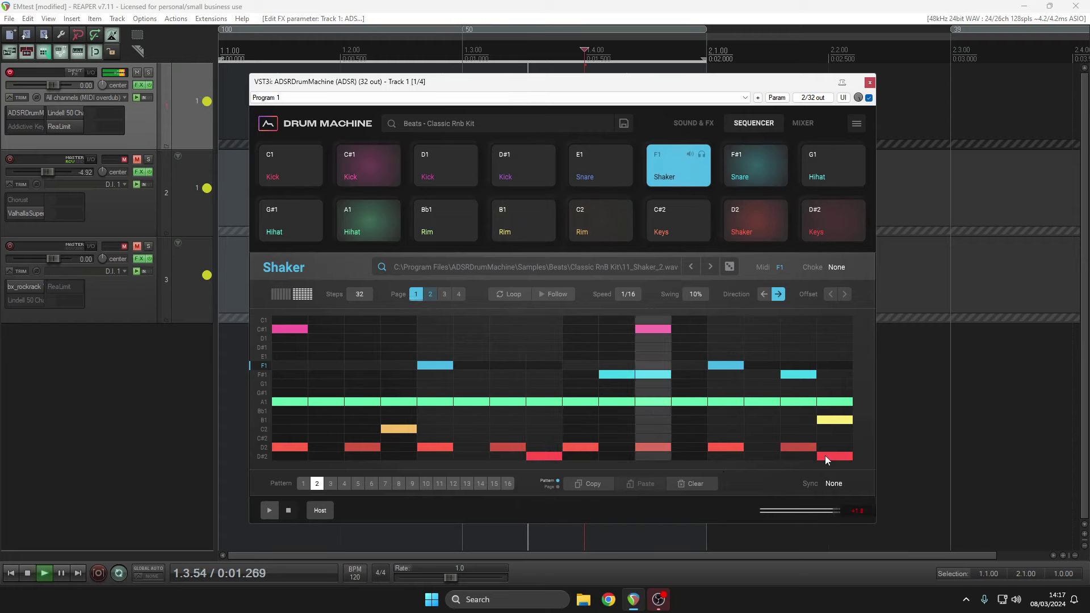
pyautogui.click(474, 450)
pyautogui.click(396, 456)
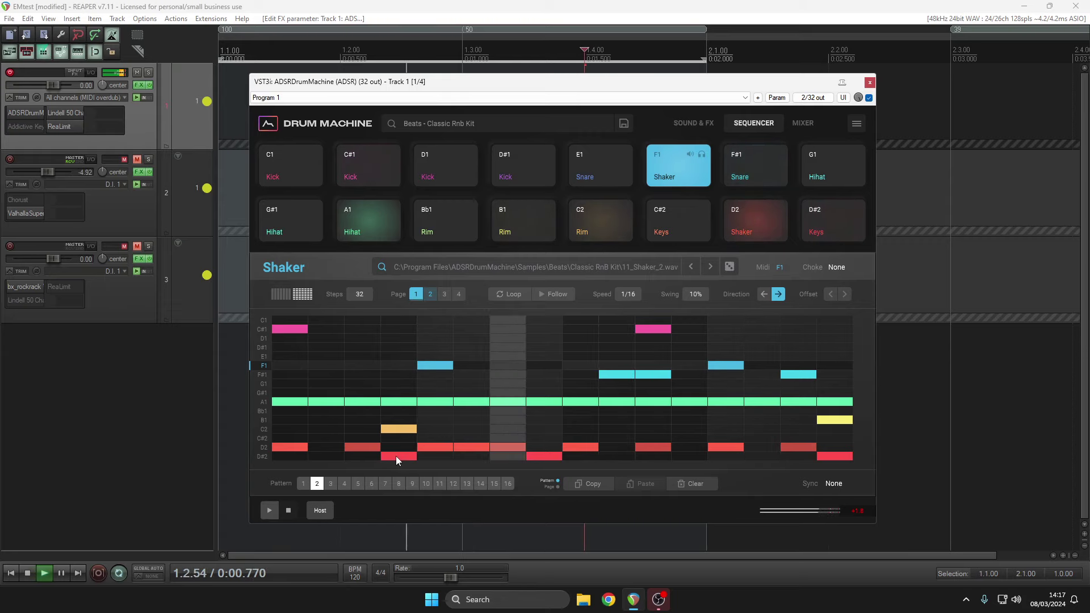
# - Add C1 kick hits on steps 3 and 14, and a Bb1 rim hit on step 7
pyautogui.click(372, 323)
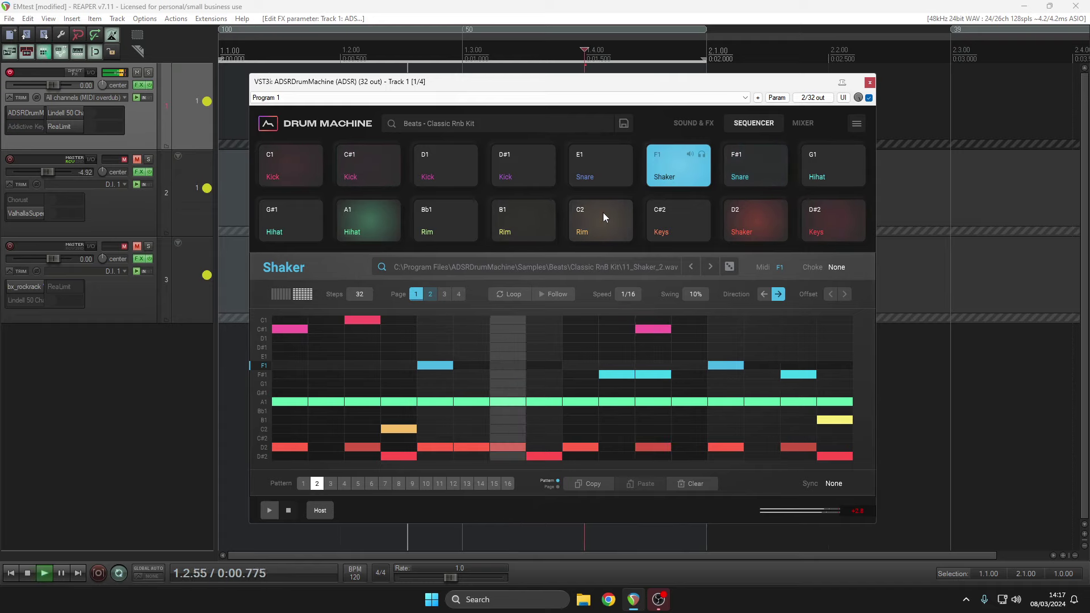
pyautogui.click(757, 322)
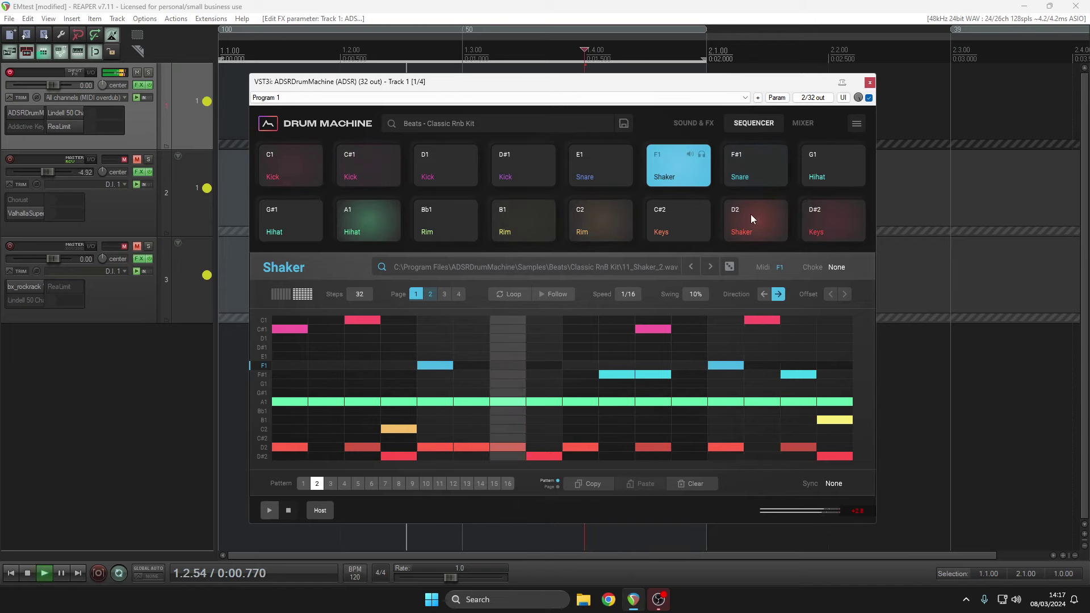
pyautogui.click(517, 410)
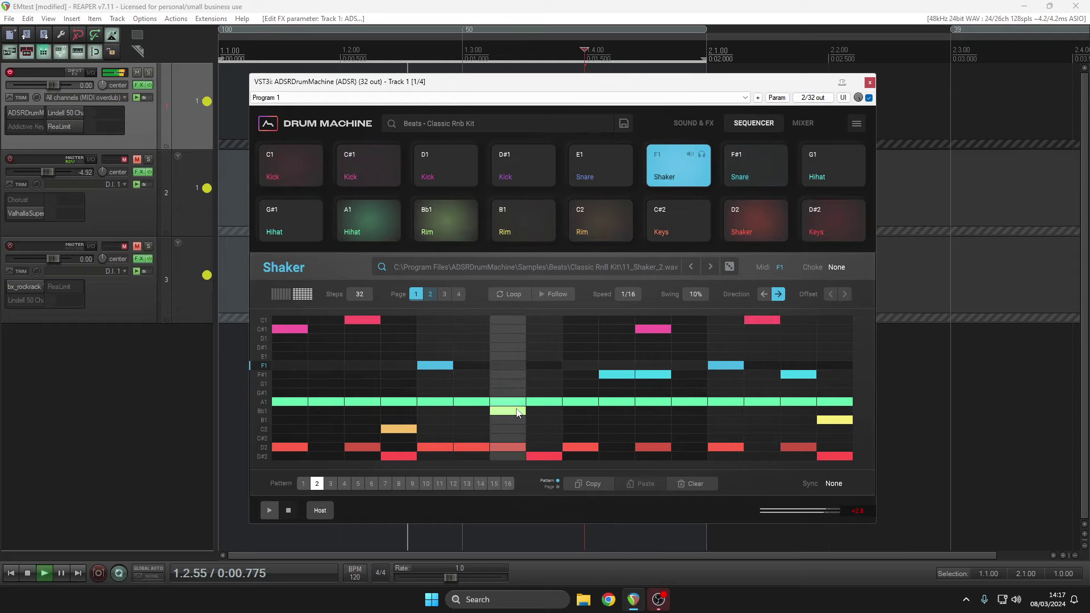
# - Select the Bb1 rim pad and raise the second Kick channel's and the Shaker channel's levels in the mixer
pyautogui.click(460, 216)
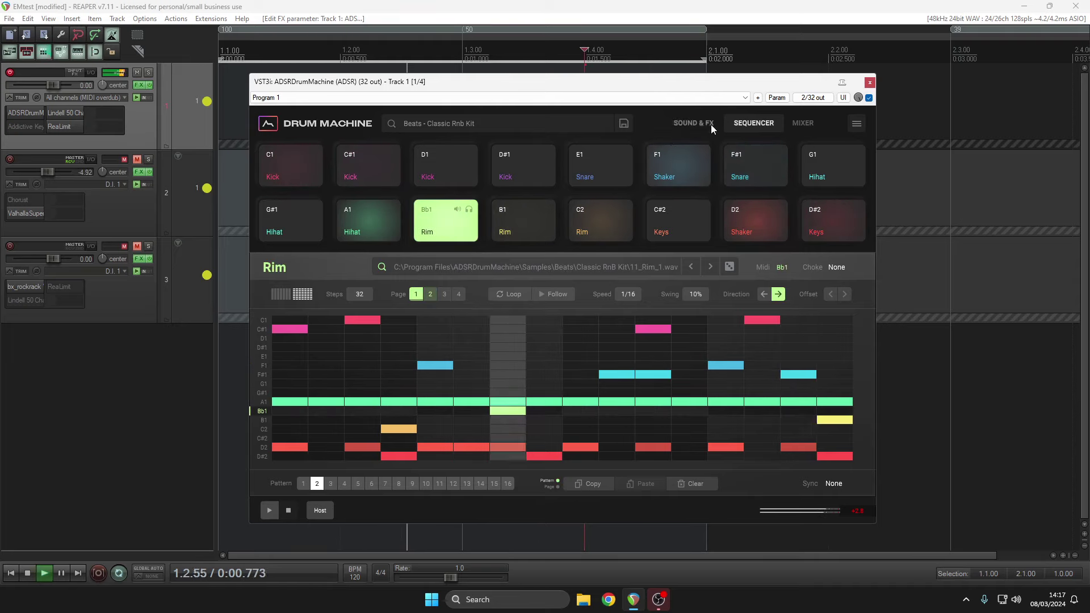
pyautogui.click(803, 128)
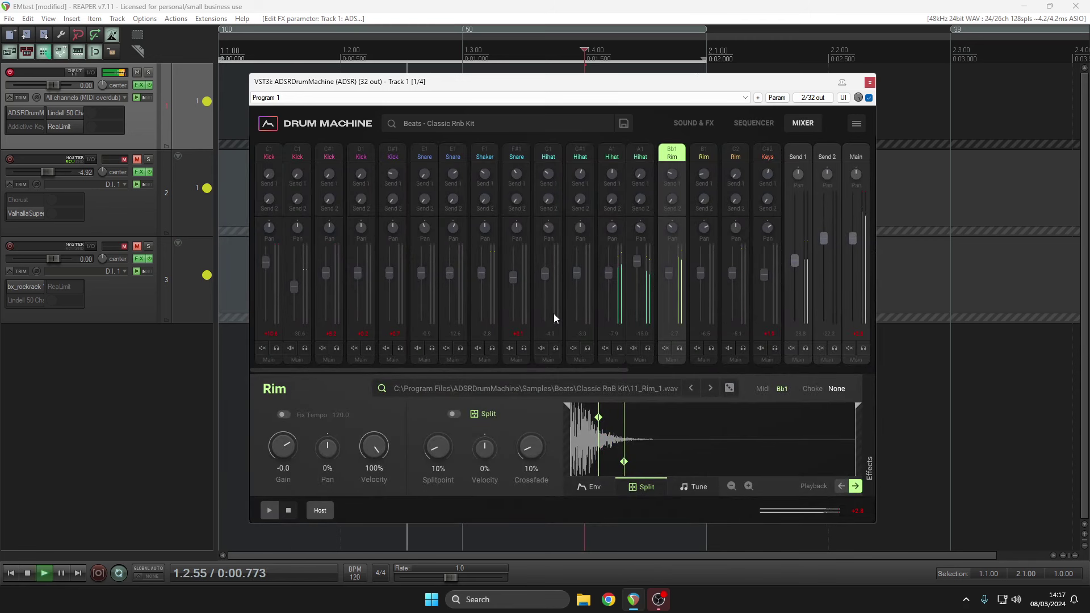
pyautogui.moveTo(298, 288); pyautogui.dragTo(305, 261)
pyautogui.moveTo(486, 266); pyautogui.dragTo(482, 264)
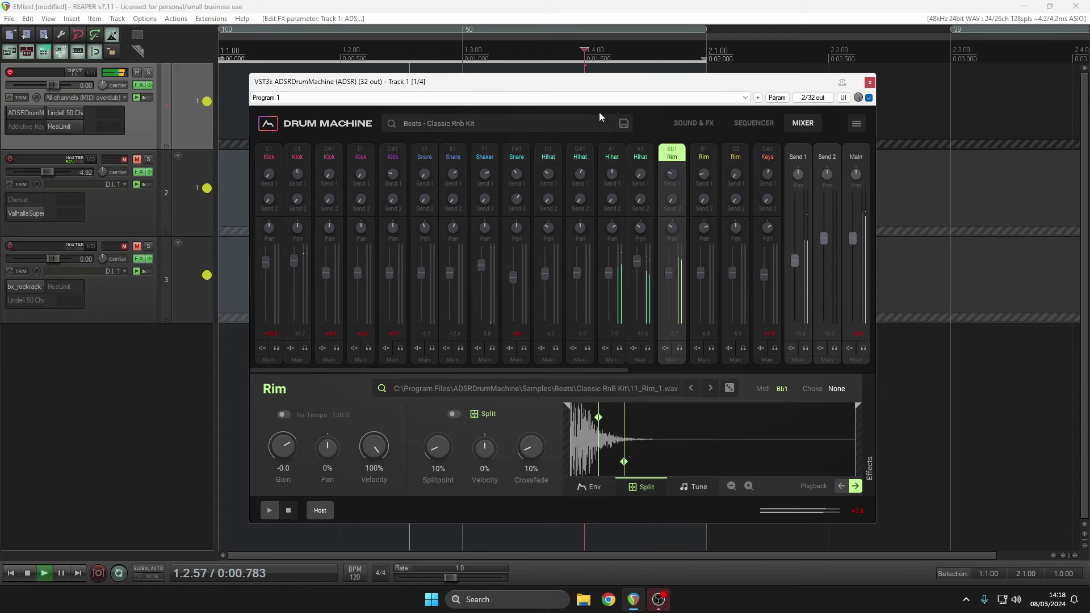
# - Replace the C#1 kick pad's sample with 11_Kick_3.wav, and with 11_Kick_4.wav from the Classic RnB Kit sample browser
pyautogui.click(683, 125)
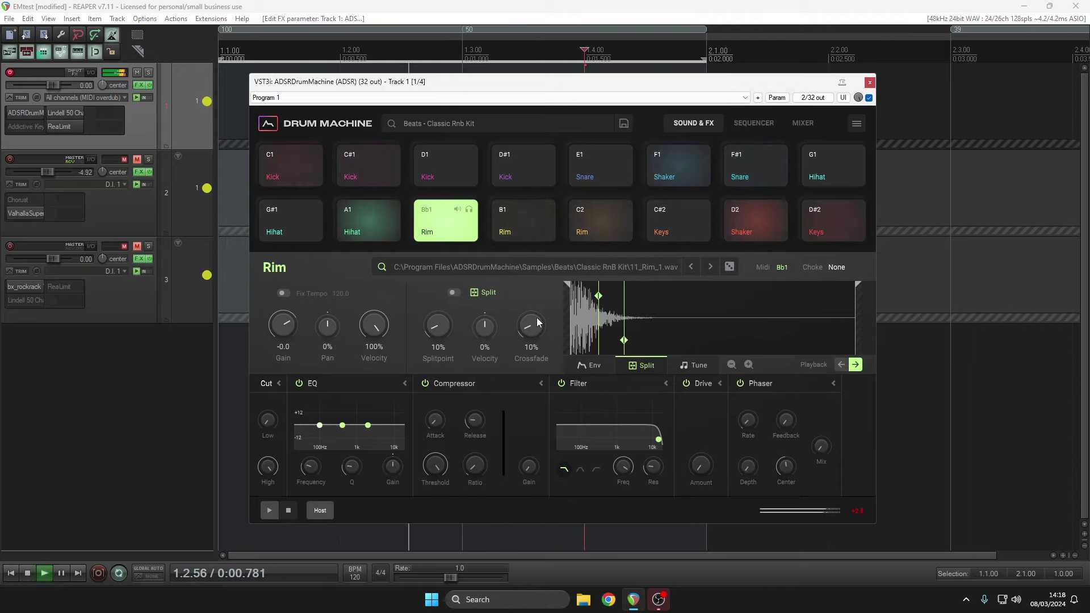
pyautogui.click(380, 157)
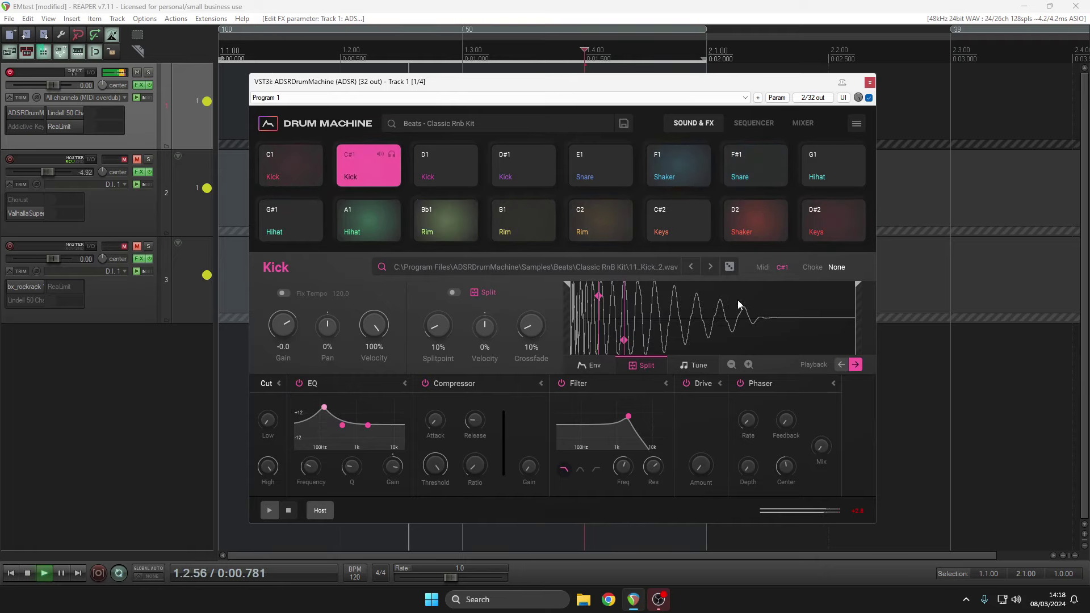
pyautogui.click(710, 267)
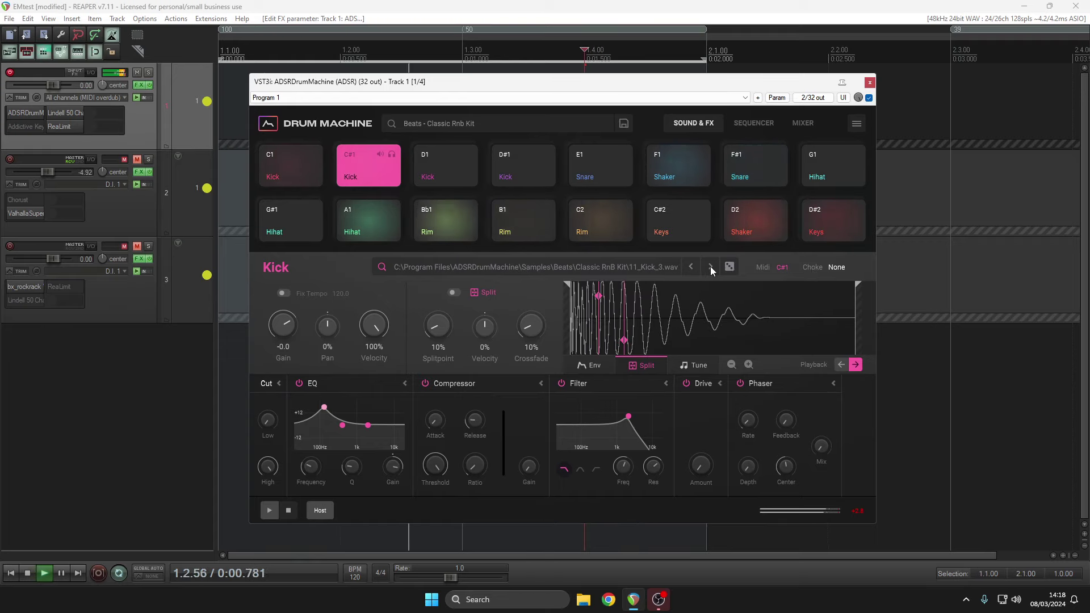
pyautogui.click(640, 267)
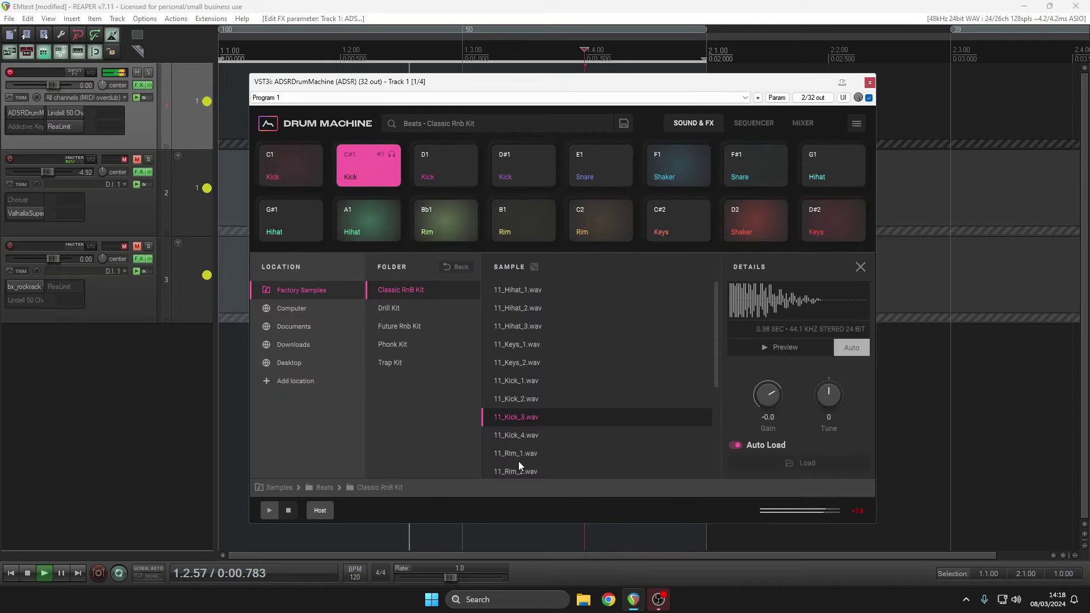
pyautogui.click(519, 434)
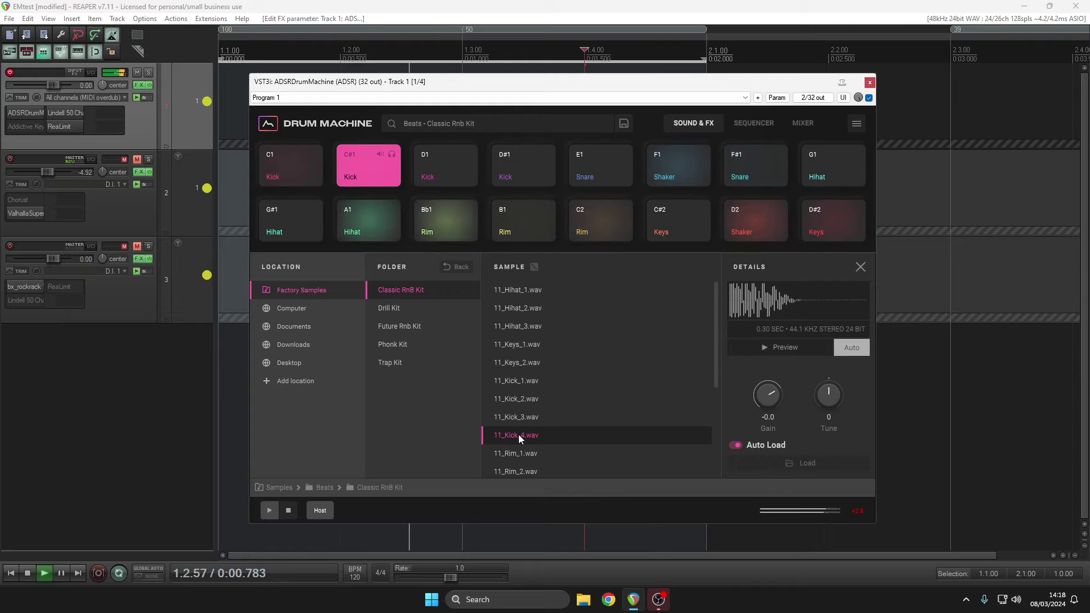
# - Try 15_Bass_1.wav and 15_Bass_2.wav from the Trap Kit folder on the C#1 pad
pyautogui.click(398, 365)
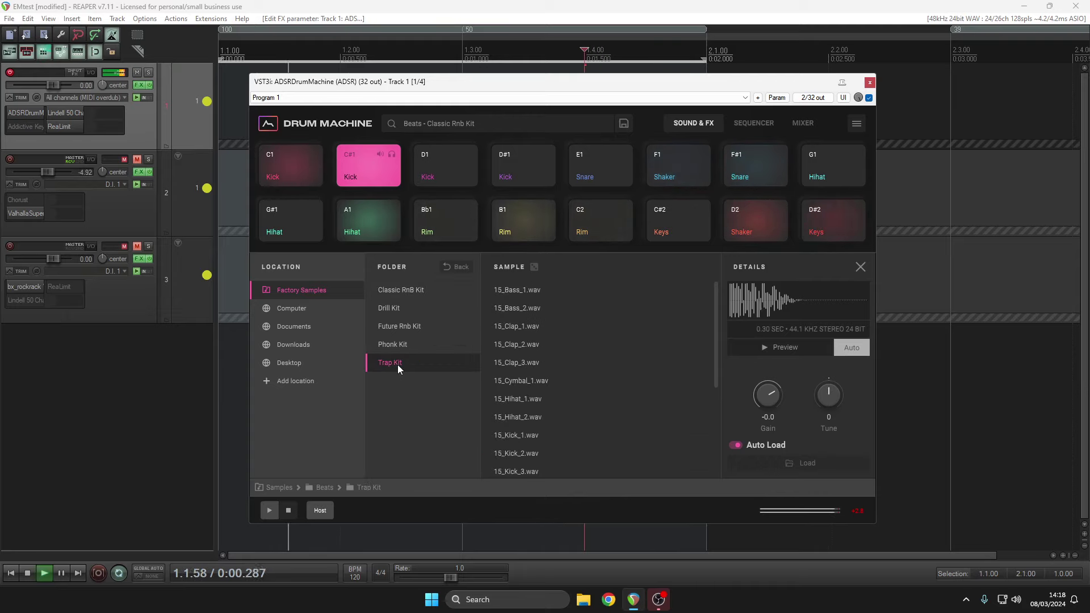
pyautogui.click(509, 295)
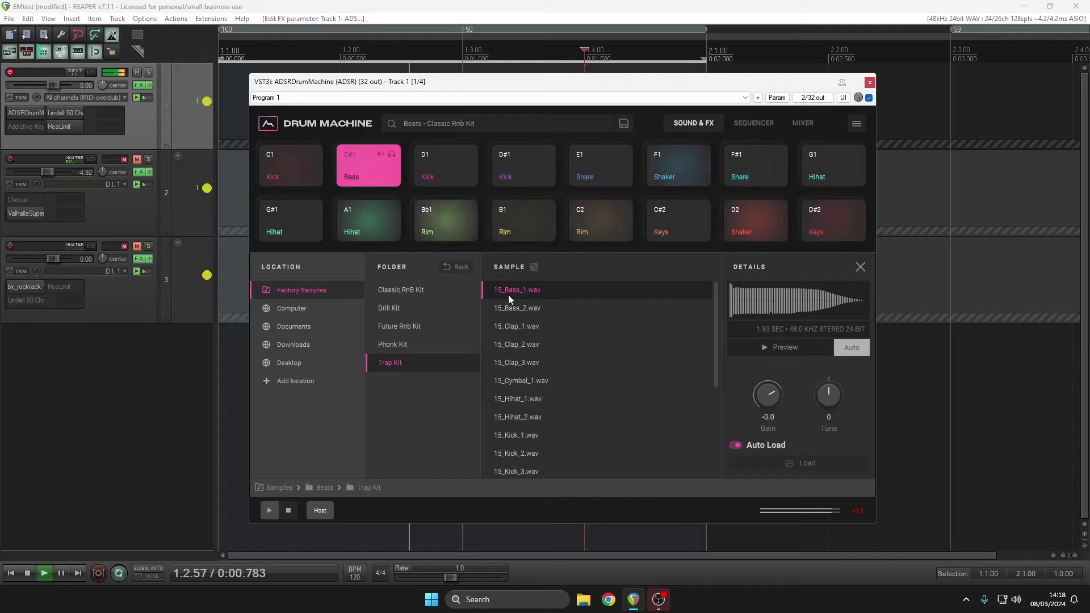
pyautogui.click(511, 312)
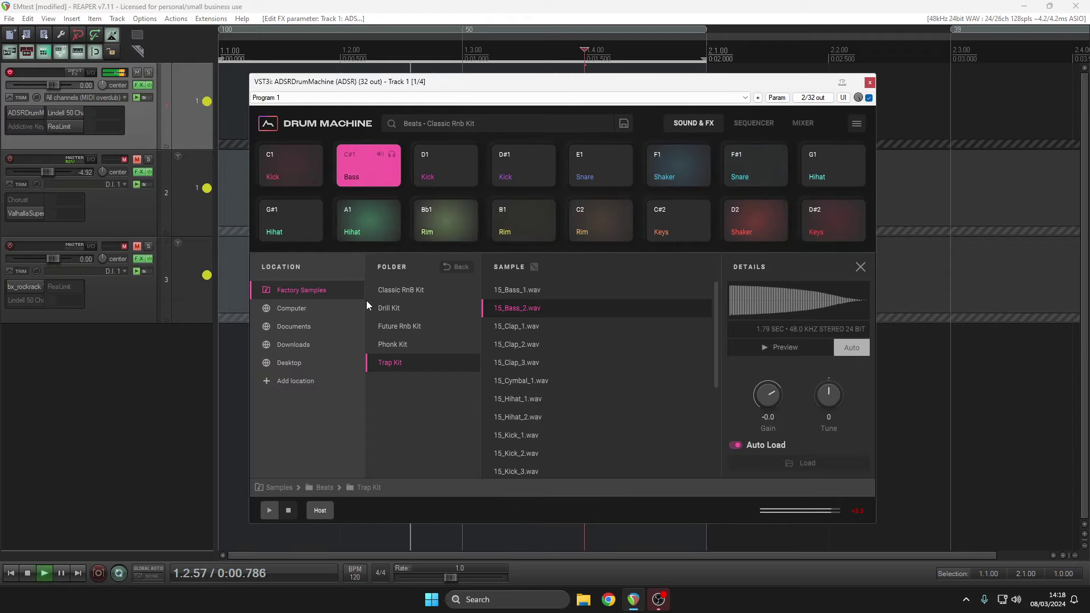
# - Try 12_Bass_2.wav from the Drill Kit on the C#1 pad, settle on 12_Kick_1.wav and close the sample browser
pyautogui.click(383, 310)
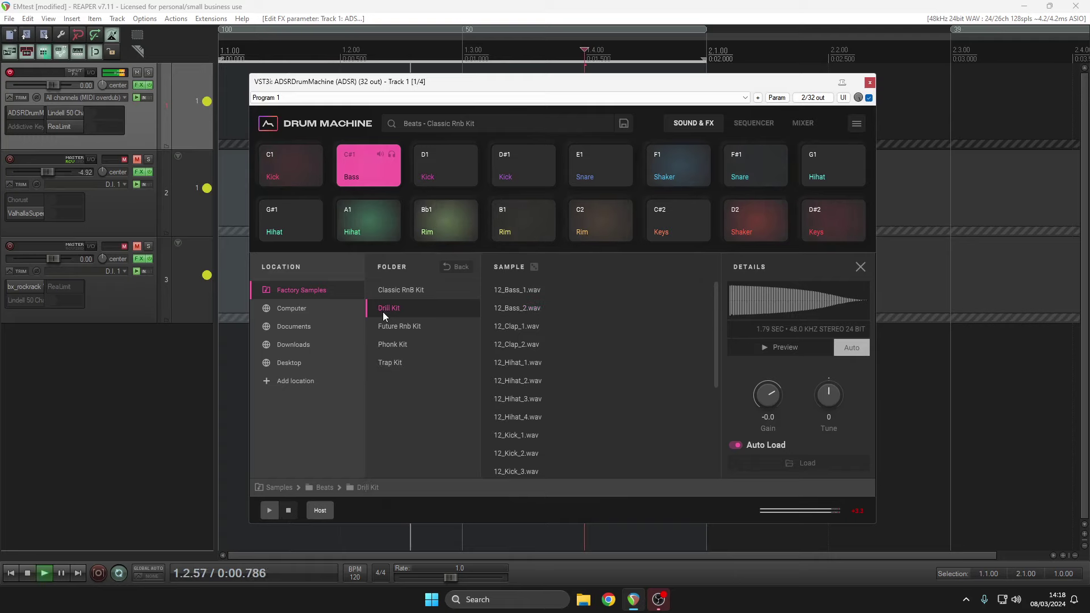
pyautogui.click(512, 310)
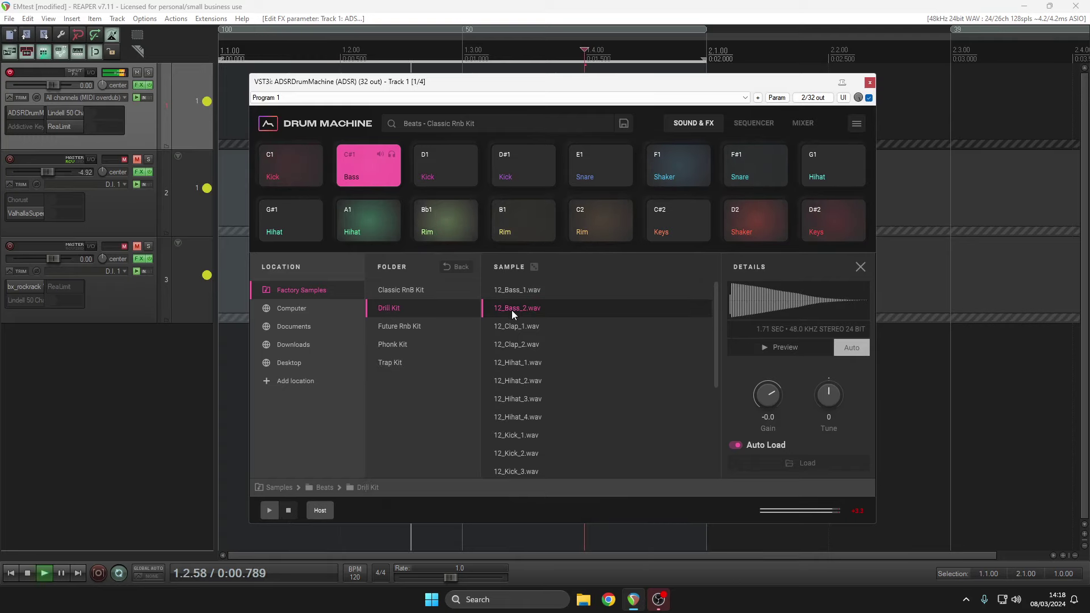
pyautogui.click(517, 435)
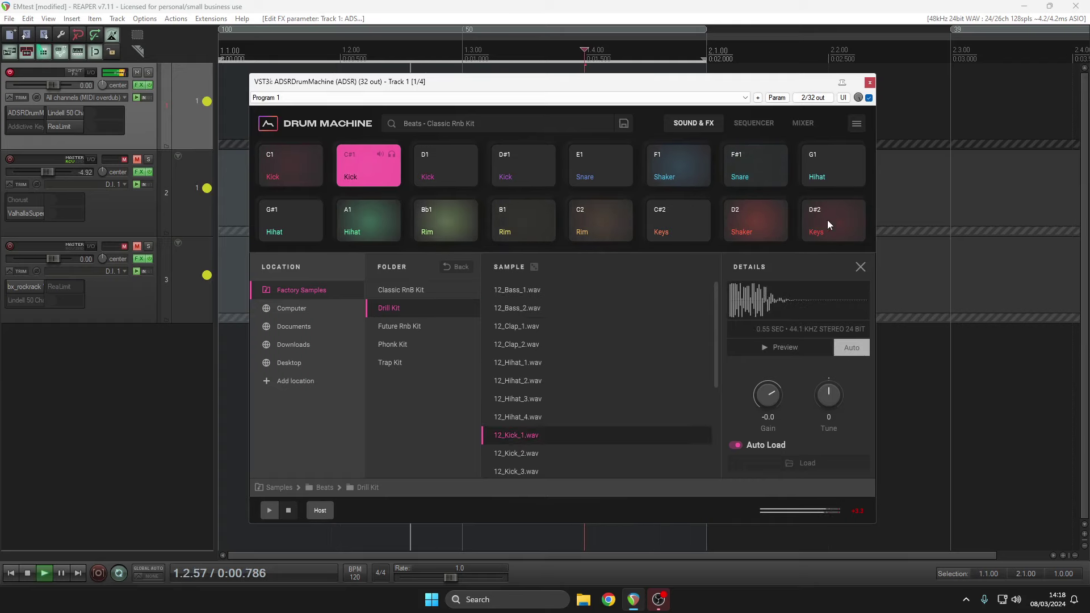
pyautogui.click(861, 266)
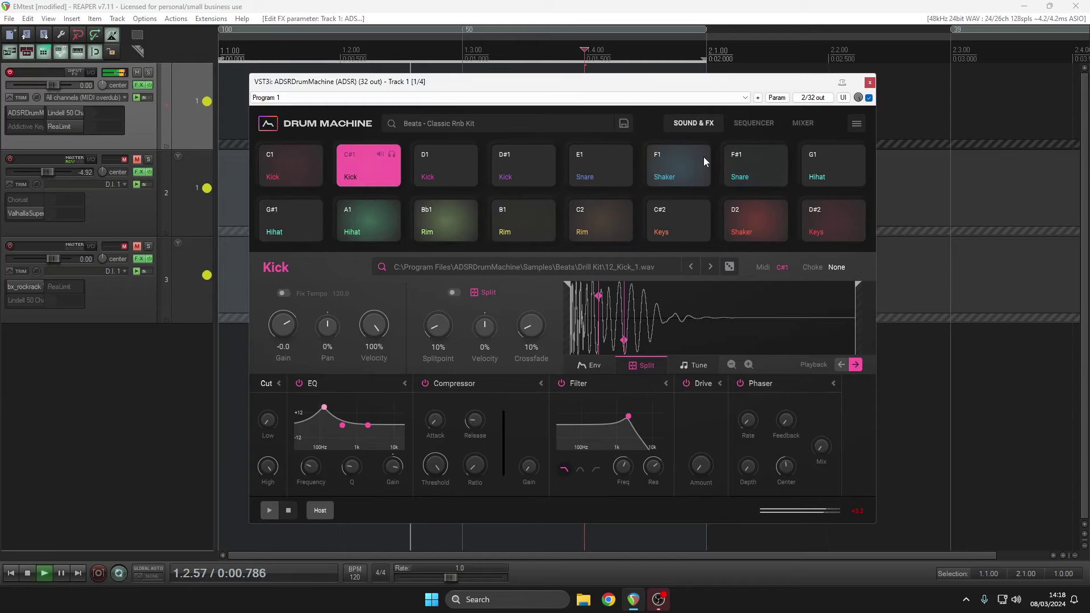
# - Select the F#1 snare pad and try 11_Snare_1.wav from the Classic RnB Kit sample folder
pyautogui.click(690, 168)
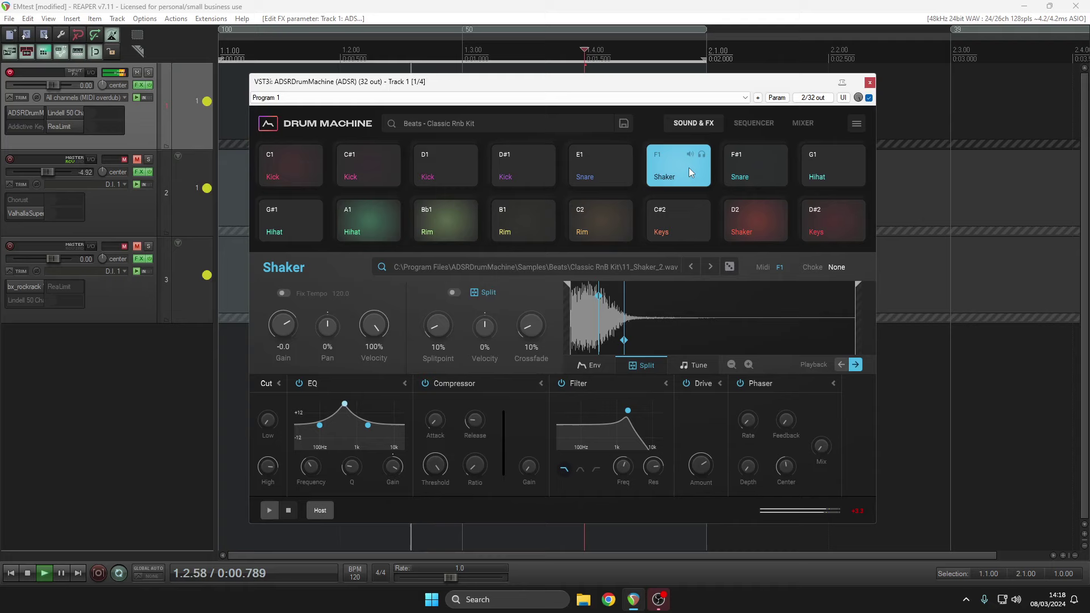
pyautogui.click(735, 165)
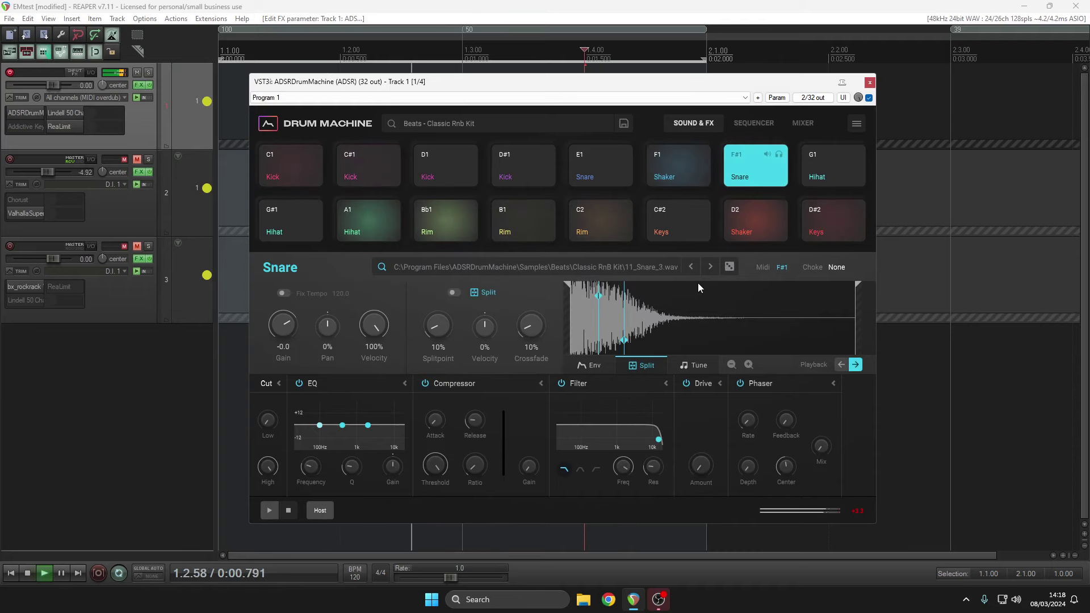
pyautogui.click(655, 266)
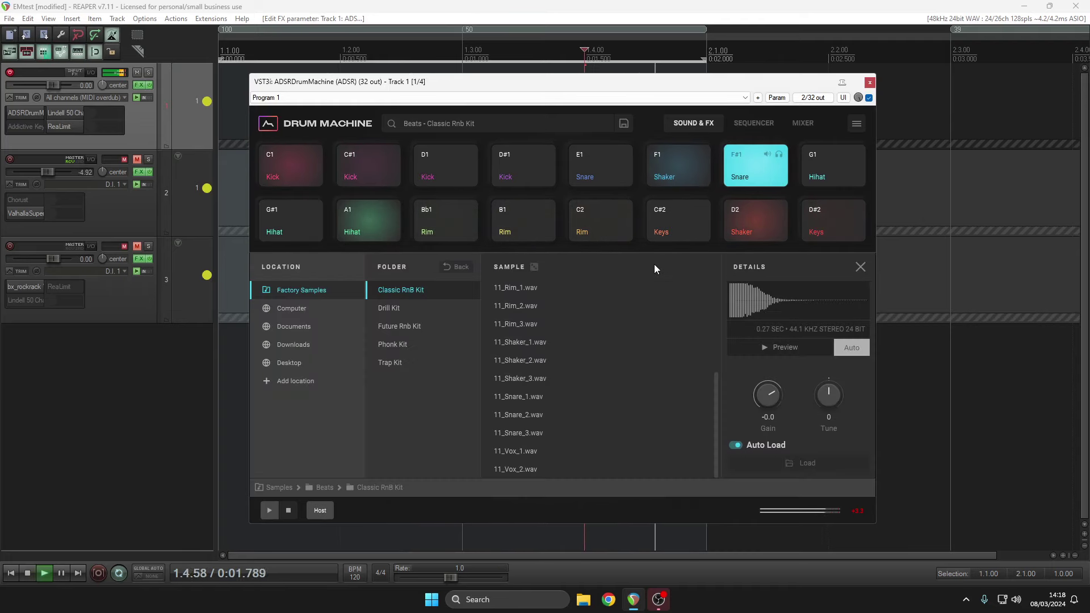
pyautogui.click(529, 396)
# - Try 13_Snare_1.wav and 13_Snare_2.wav from the Future Rnb Kit on the F#1 pad and settle on 13_Snare_1.wav
pyautogui.click(415, 327)
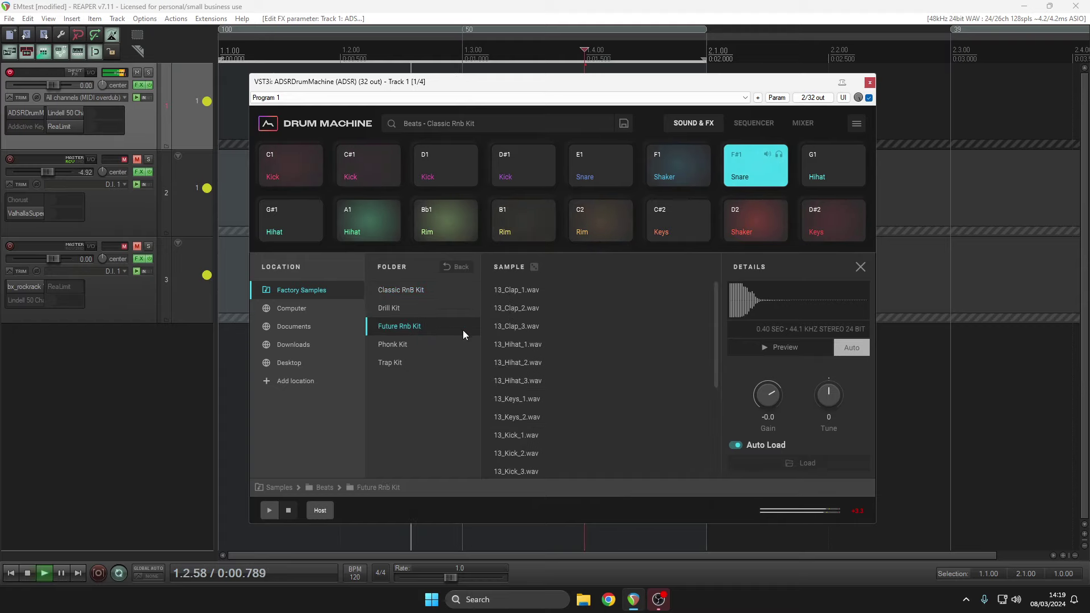
pyautogui.moveTo(717, 352); pyautogui.dragTo(717, 421)
pyautogui.click(516, 437)
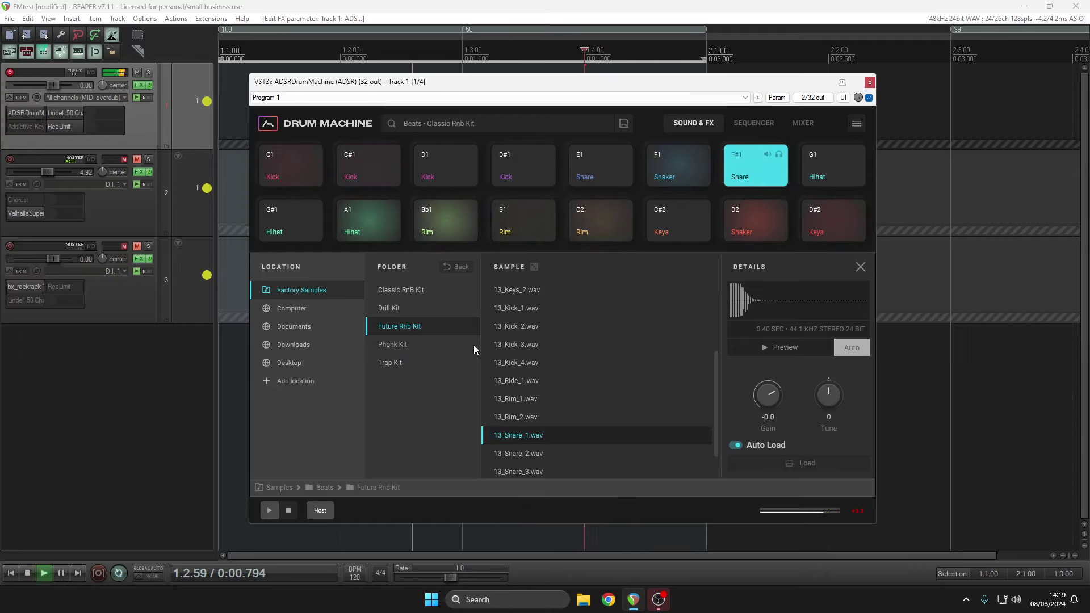
pyautogui.click(517, 462)
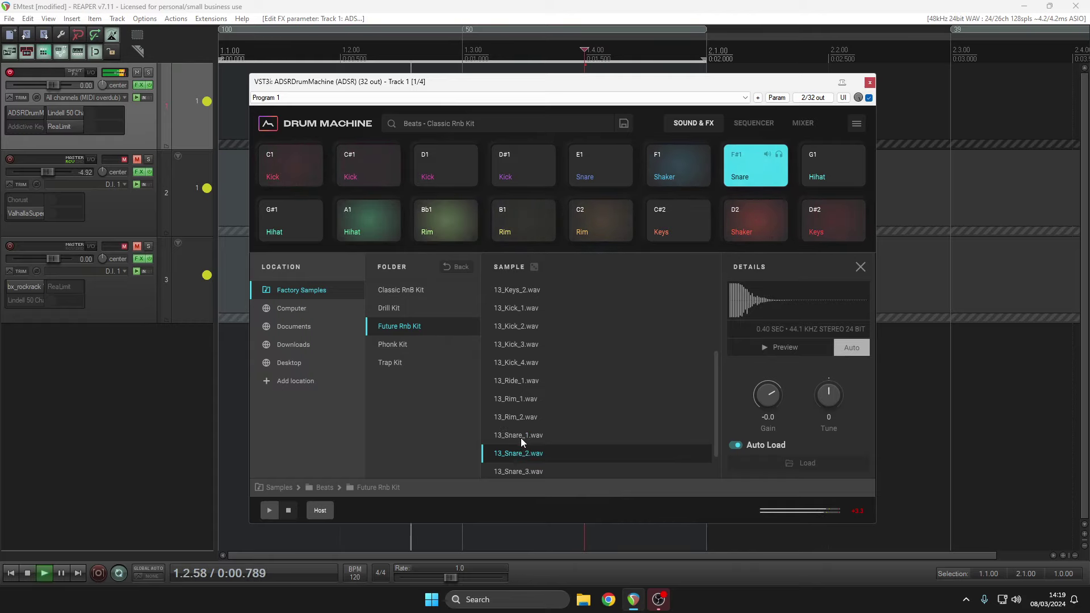
pyautogui.click(520, 436)
# - Raise the F#1 Snare channel's level and Send 2 amount in the mixer, and set its sample to play in reverse
pyautogui.click(809, 126)
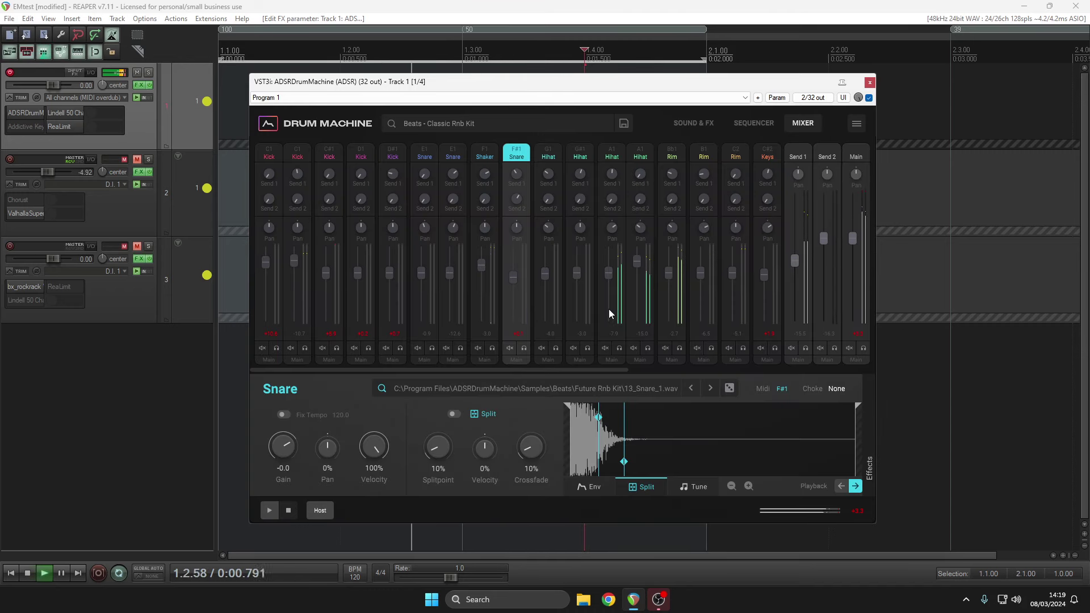
pyautogui.moveTo(513, 276); pyautogui.dragTo(517, 260)
pyautogui.moveTo(513, 196); pyautogui.dragTo(513, 180)
pyautogui.moveTo(512, 261); pyautogui.dragTo(513, 270)
pyautogui.click(700, 123)
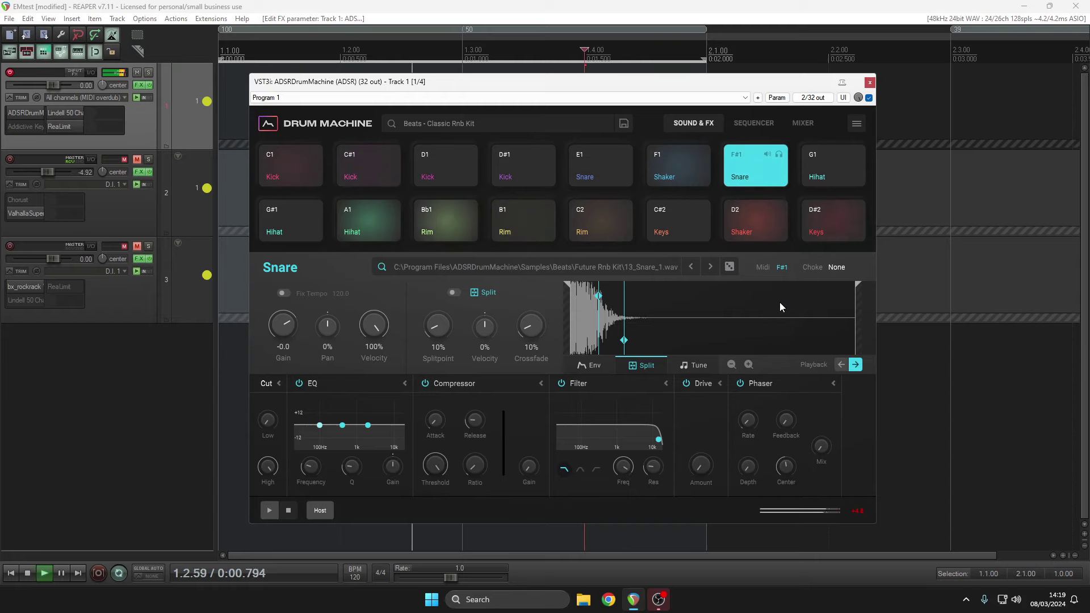
pyautogui.click(841, 365)
# - Load the Acoustic - Electronica Kit factory preset and close the preset browser
pyautogui.click(562, 126)
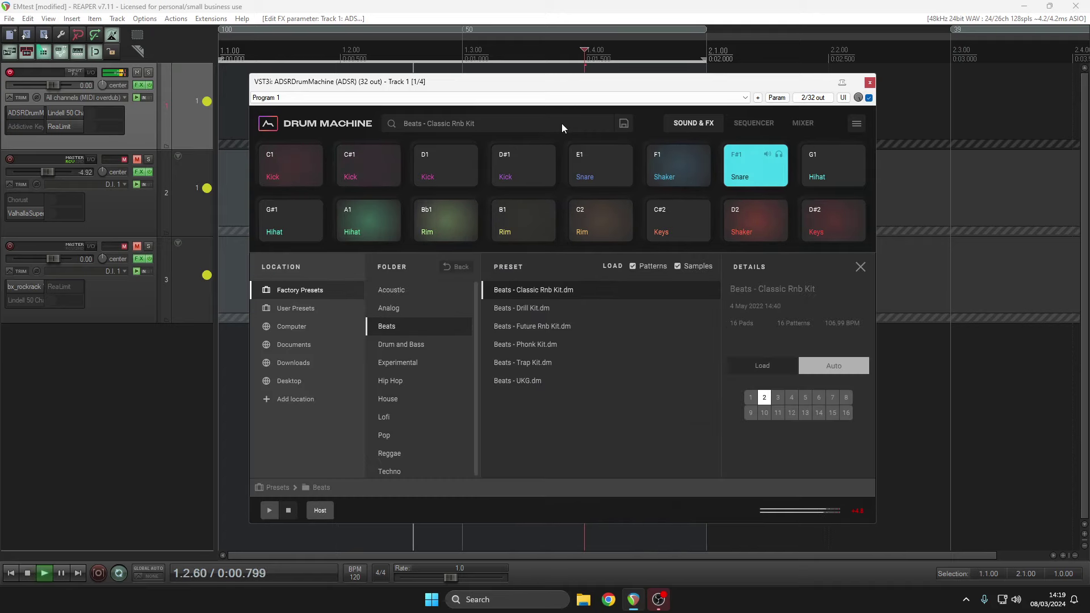
pyautogui.click(408, 291)
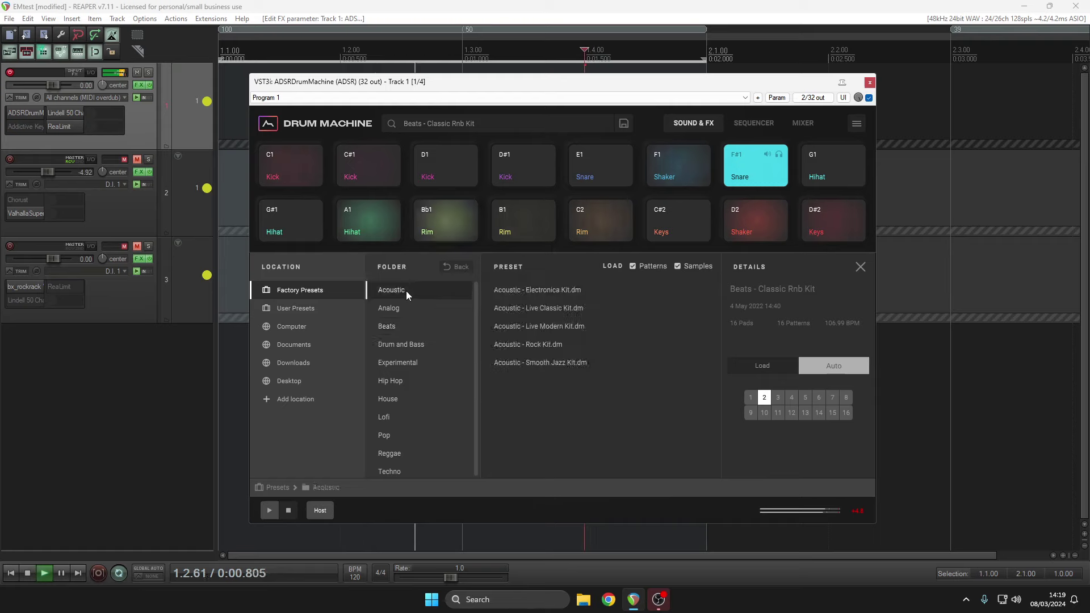
pyautogui.click(548, 290)
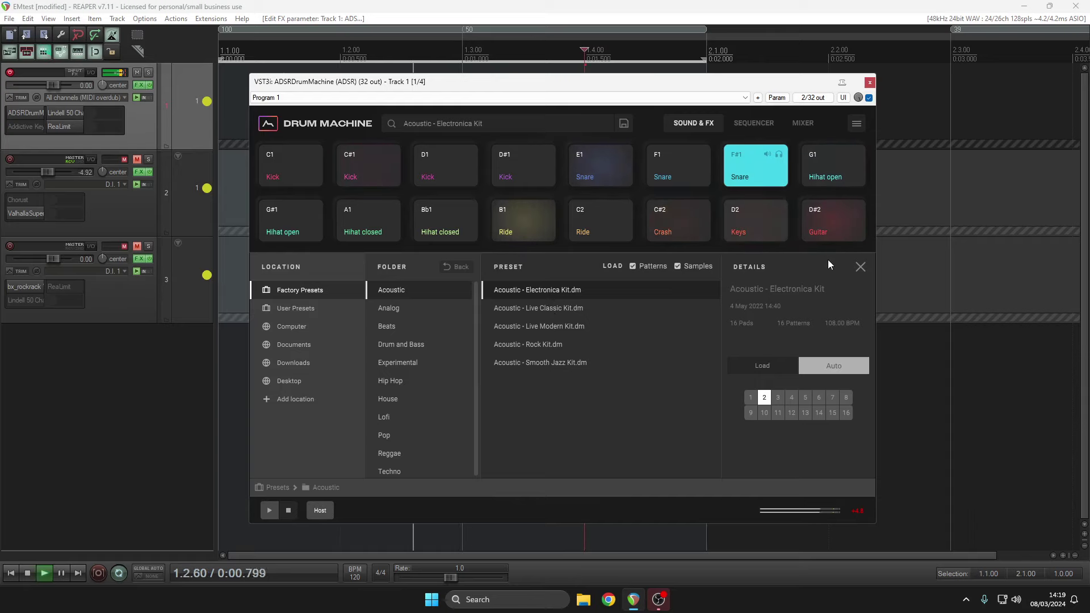
pyautogui.click(861, 268)
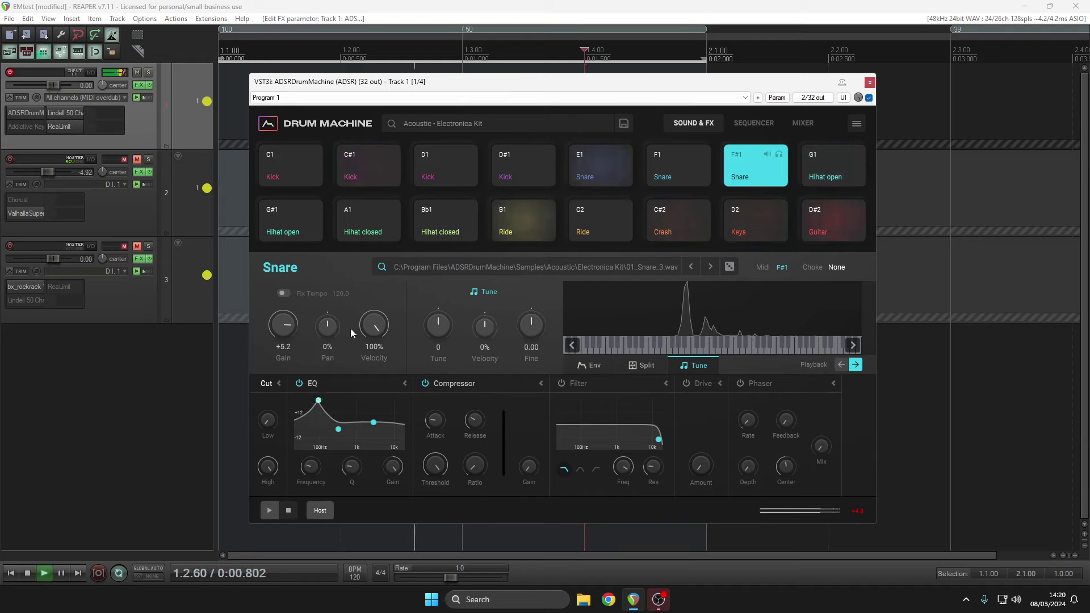
# - Shape the C#1 kick's transient with a high-band EQ boost, a strongly resonant 657 Hz low-pass filter and more drive
pyautogui.click(386, 155)
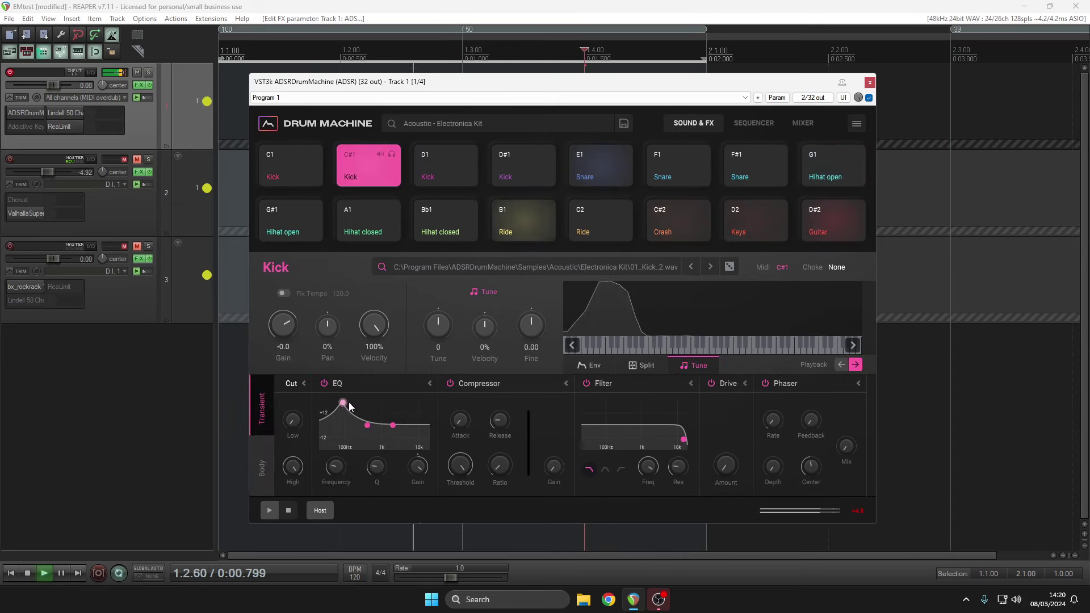
pyautogui.moveTo(392, 426); pyautogui.dragTo(399, 420)
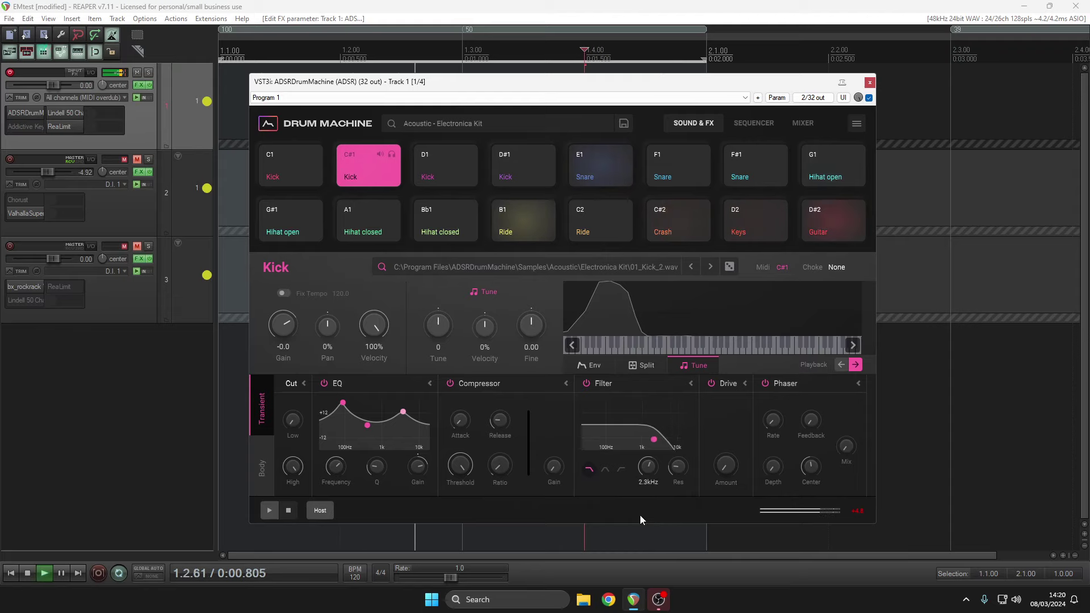
pyautogui.moveTo(683, 478); pyautogui.dragTo(684, 352)
pyautogui.moveTo(647, 468)
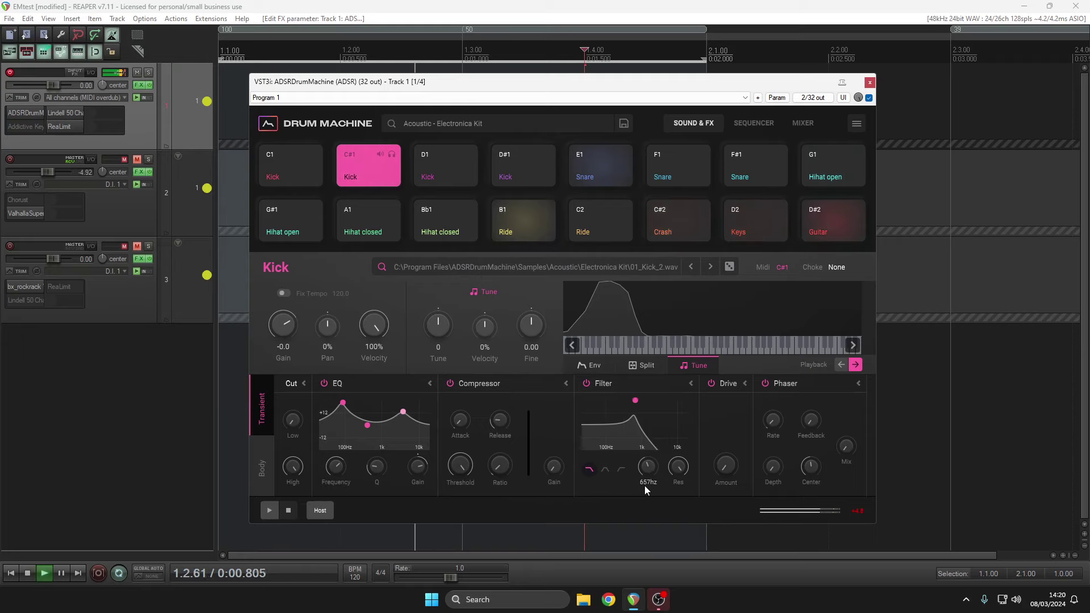
pyautogui.moveTo(721, 475)
pyautogui.moveTo(720, 471); pyautogui.dragTo(752, 384)
# - Lower the D2 Keys pad's low-pass filter frequency and raise the filter's resonance
pyautogui.click(772, 235)
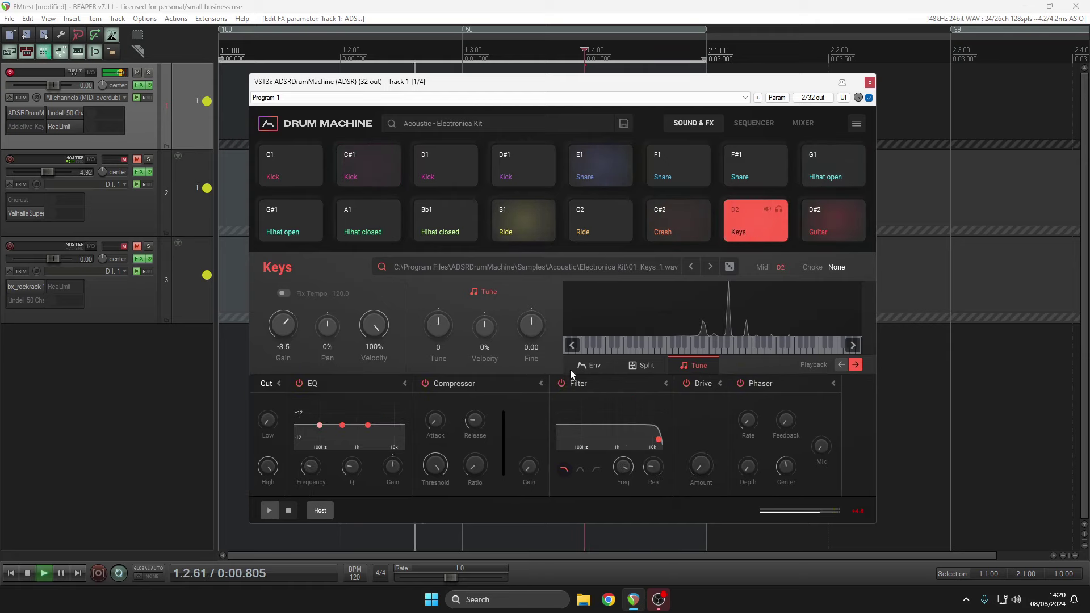
pyautogui.moveTo(627, 469)
pyautogui.moveTo(604, 532); pyautogui.dragTo(598, 541)
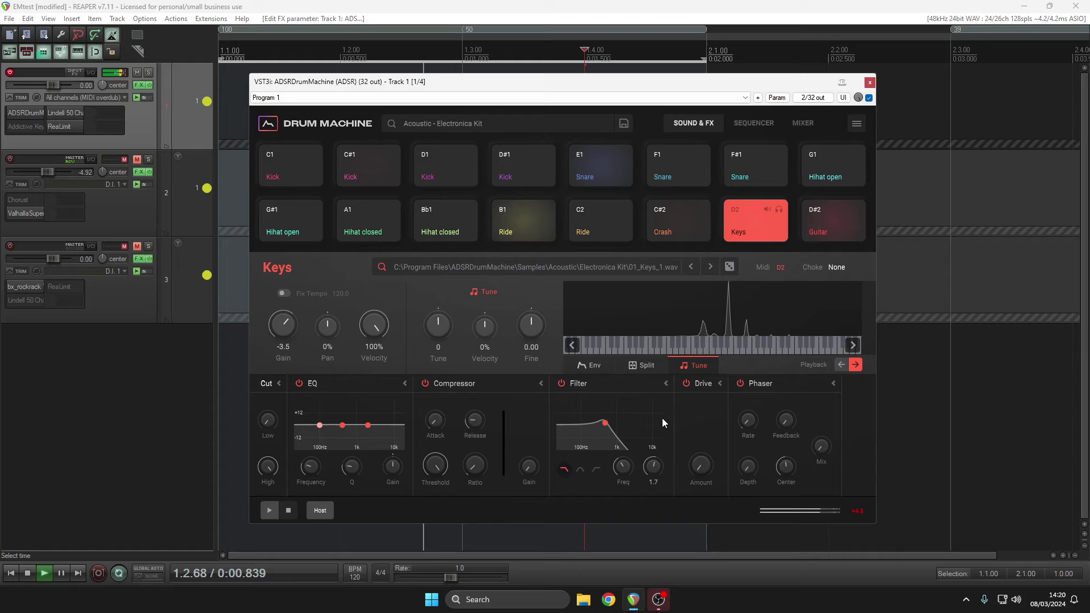
pyautogui.moveTo(662, 418); pyautogui.dragTo(663, 407)
# - Add F1 snare hits on steps 2, 3, 10 and 14 of pattern 2 and set the snare's swing to 18%
pyautogui.click(670, 162)
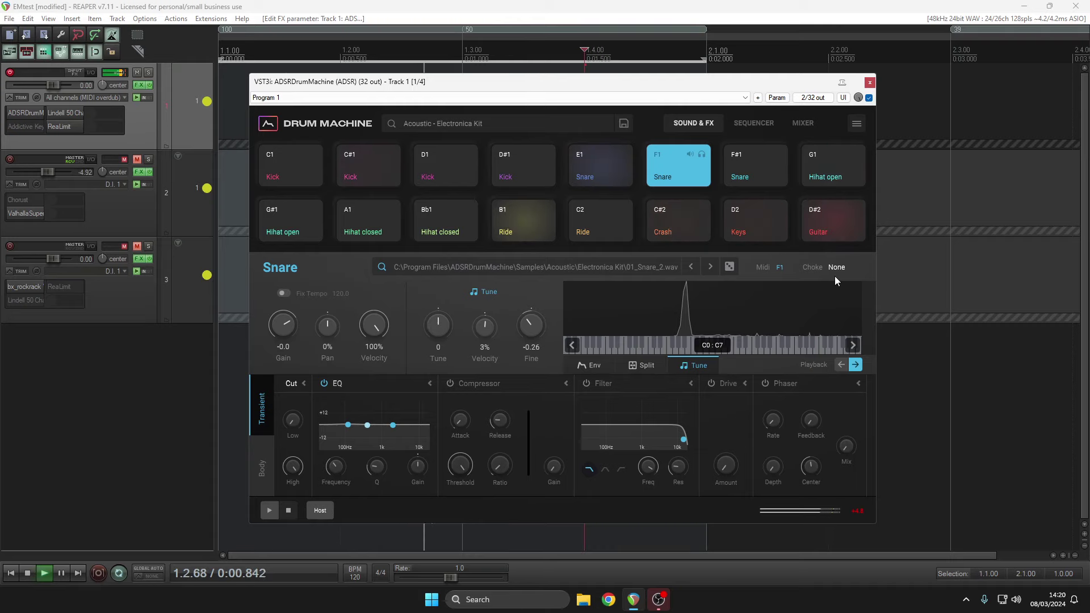
pyautogui.click(754, 119)
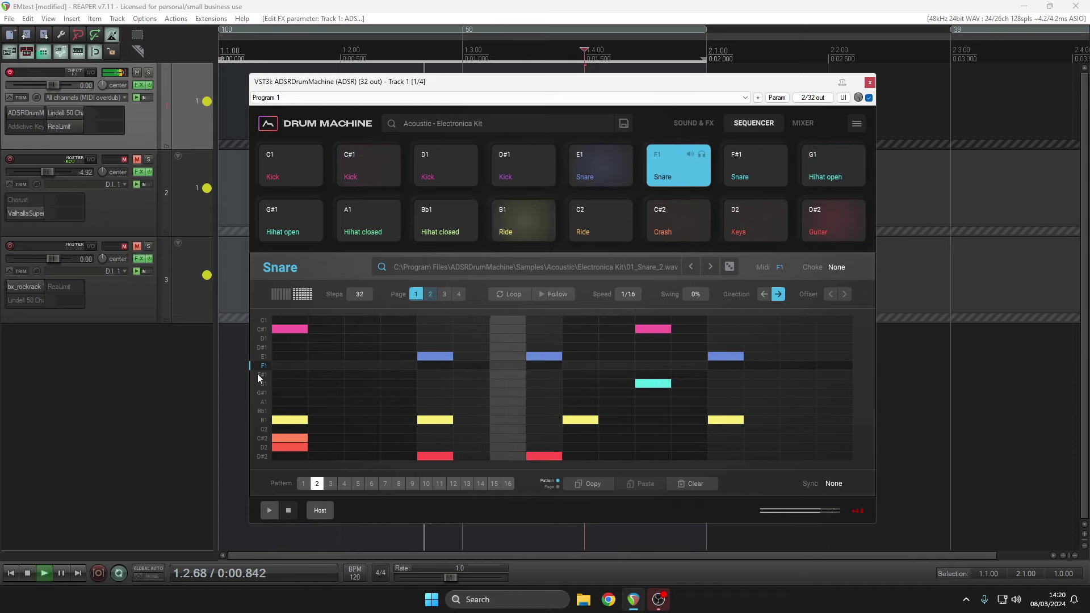
pyautogui.click(327, 369)
pyautogui.click(605, 369)
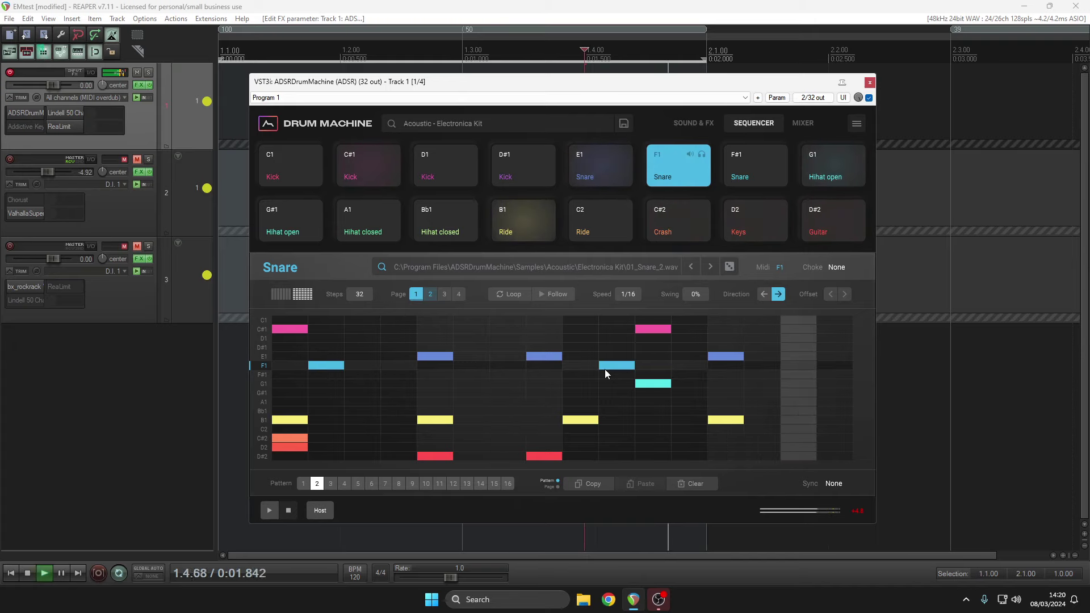
pyautogui.click(767, 367)
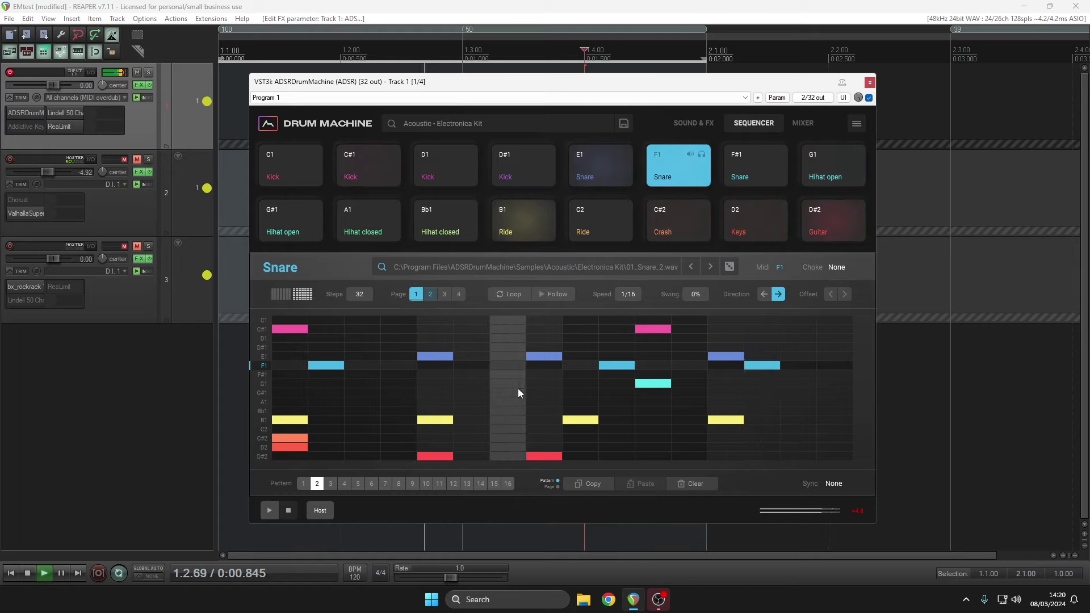
pyautogui.click(366, 364)
pyautogui.moveTo(695, 295); pyautogui.dragTo(712, 154)
pyautogui.moveTo(695, 294); pyautogui.dragTo(703, 221)
# - Add A1 closed hi-hat hits on every odd step and step 16 of pattern 2, plus a Bb1 hit on step 9
pyautogui.click(799, 401)
pyautogui.click(834, 402)
pyautogui.click(726, 401)
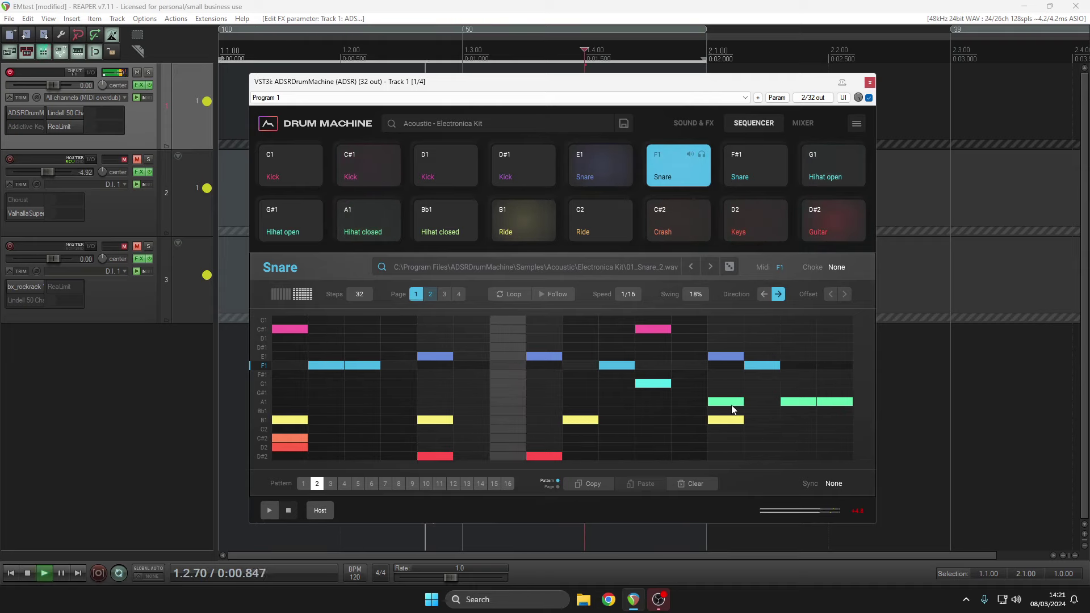
pyautogui.click(645, 402)
pyautogui.click(582, 412)
pyautogui.click(572, 402)
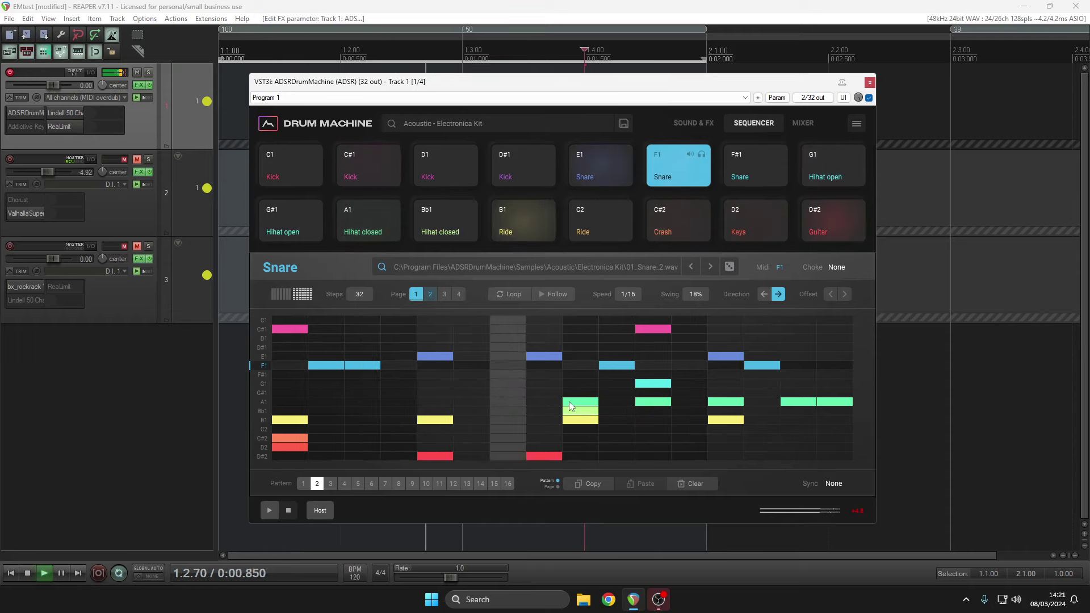
pyautogui.click(506, 402)
pyautogui.click(435, 402)
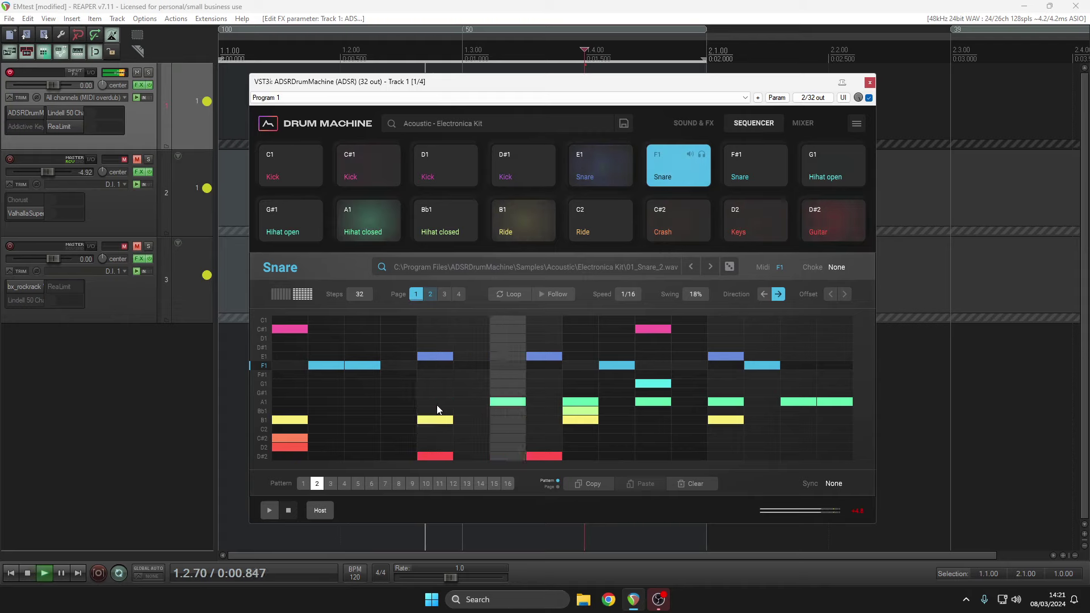
pyautogui.click(367, 403)
pyautogui.click(292, 403)
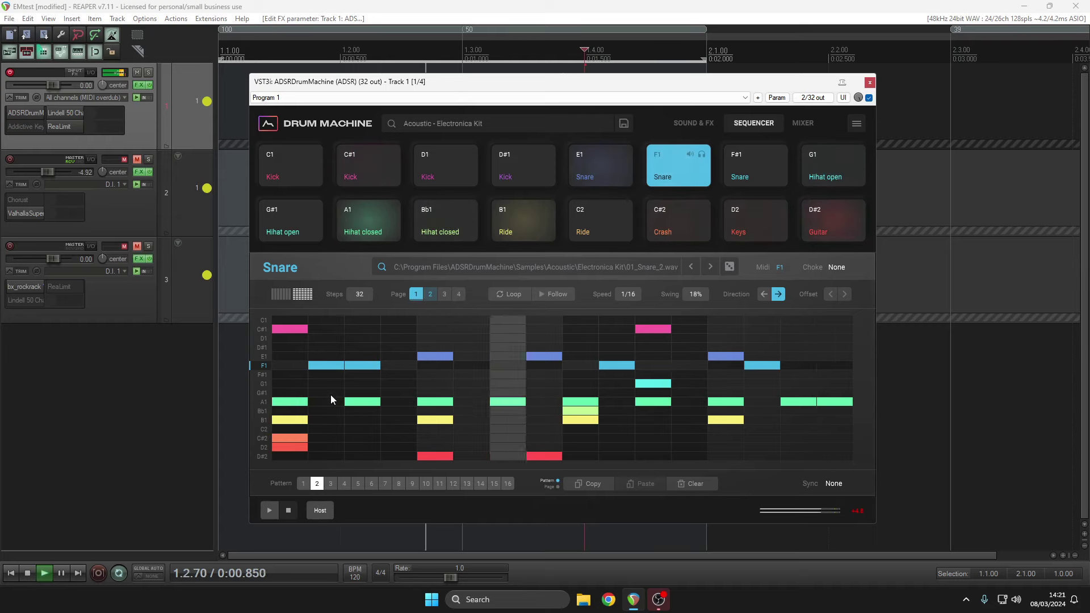
# - Add softer F1 snare hits on steps 1, 4, 12 and 16 in the single-pad velocity view
pyautogui.click(281, 295)
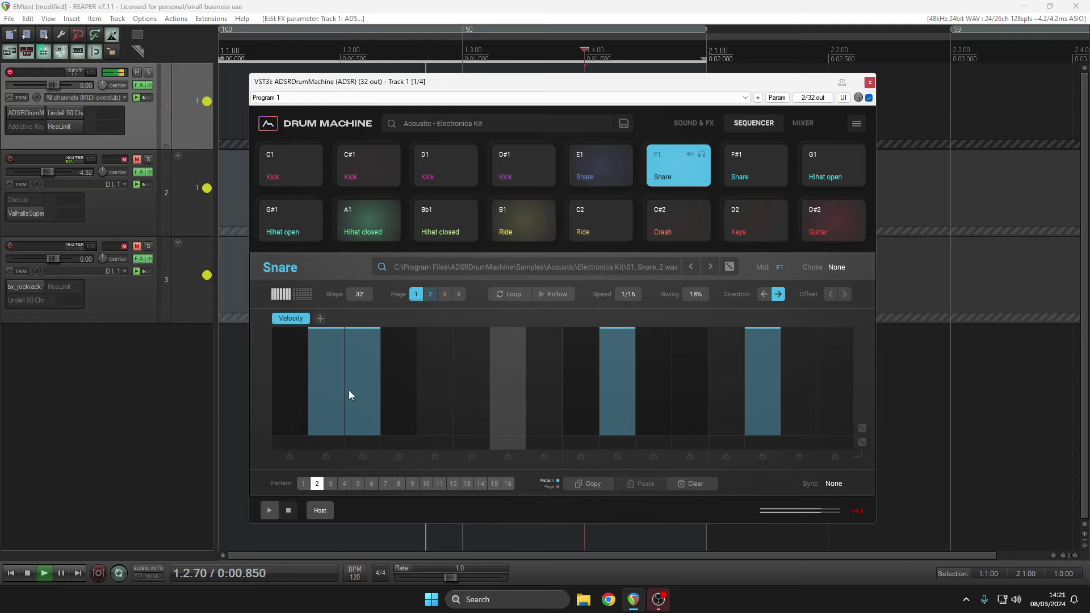
pyautogui.click(288, 405)
pyautogui.moveTo(288, 407); pyautogui.dragTo(288, 359)
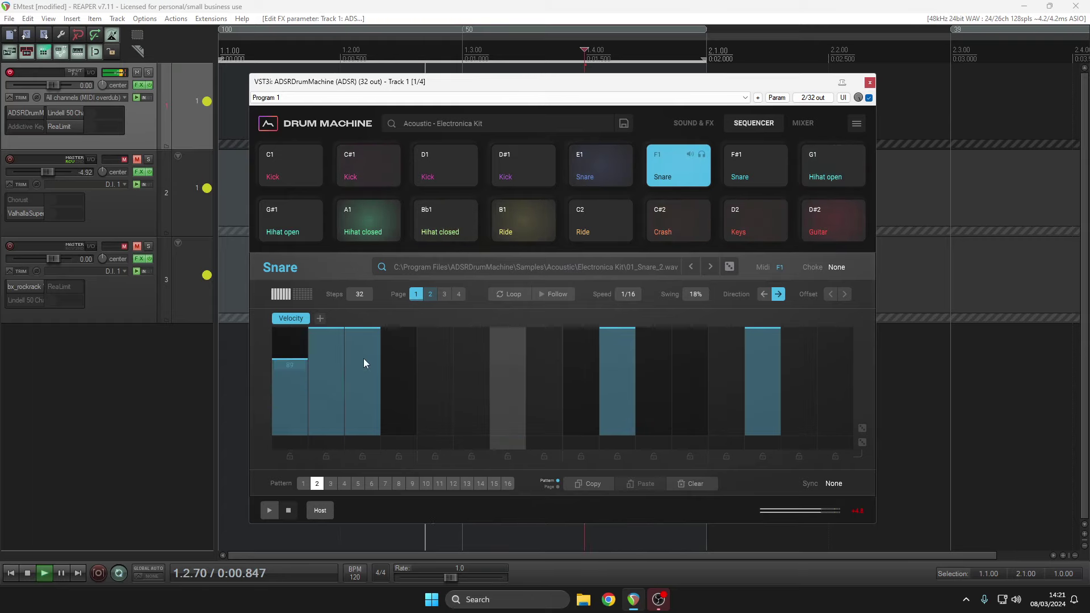
pyautogui.click(407, 395)
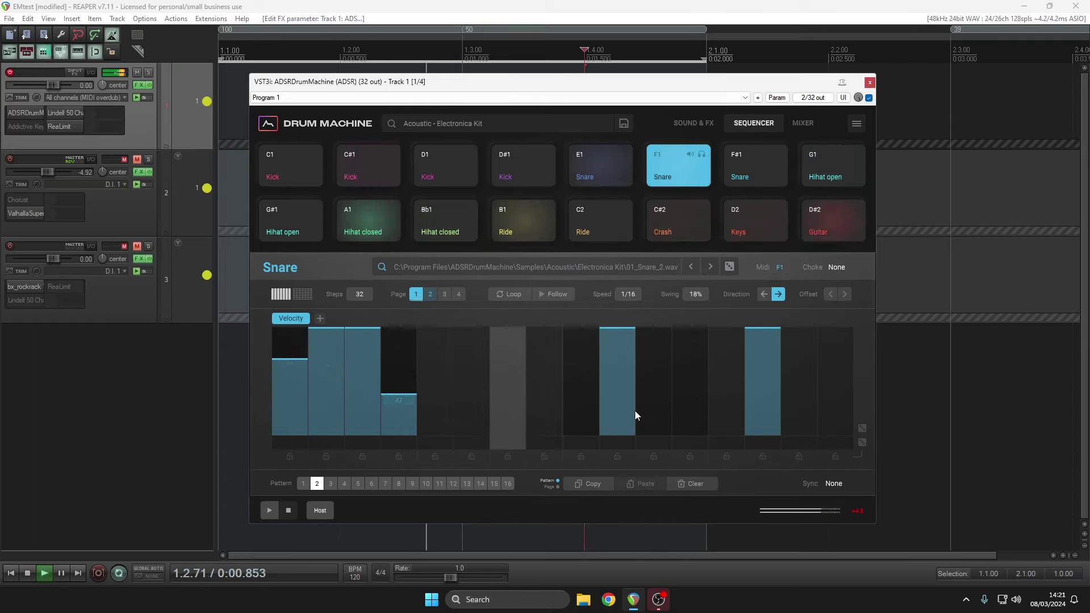
pyautogui.click(689, 402)
pyautogui.click(851, 374)
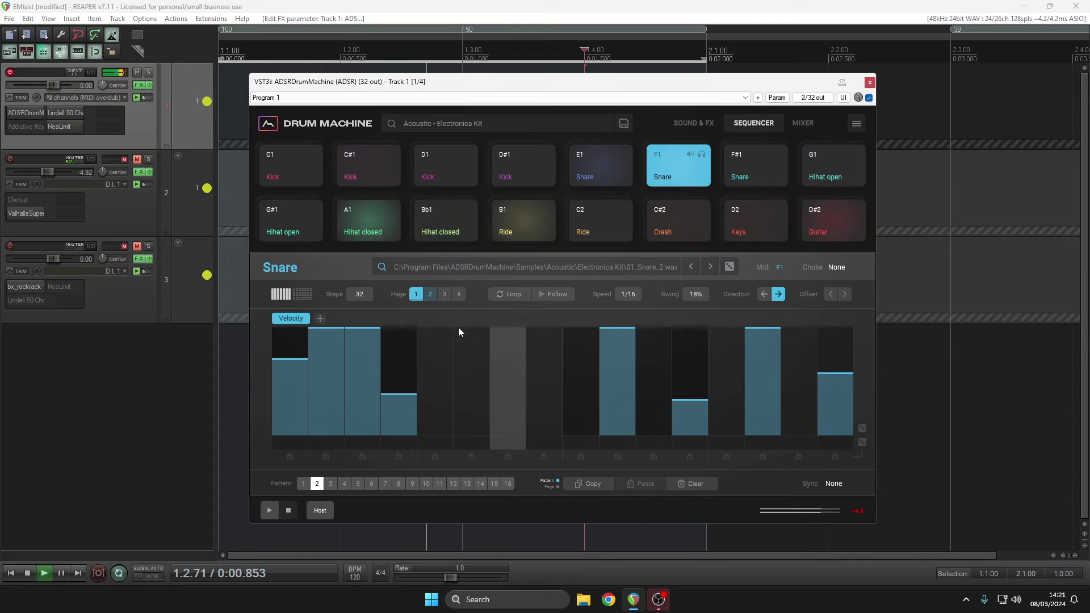
# - Return to the all-pads step grid and add C#2 crash hits on steps 11 and 14 of pattern 2
pyautogui.click(303, 294)
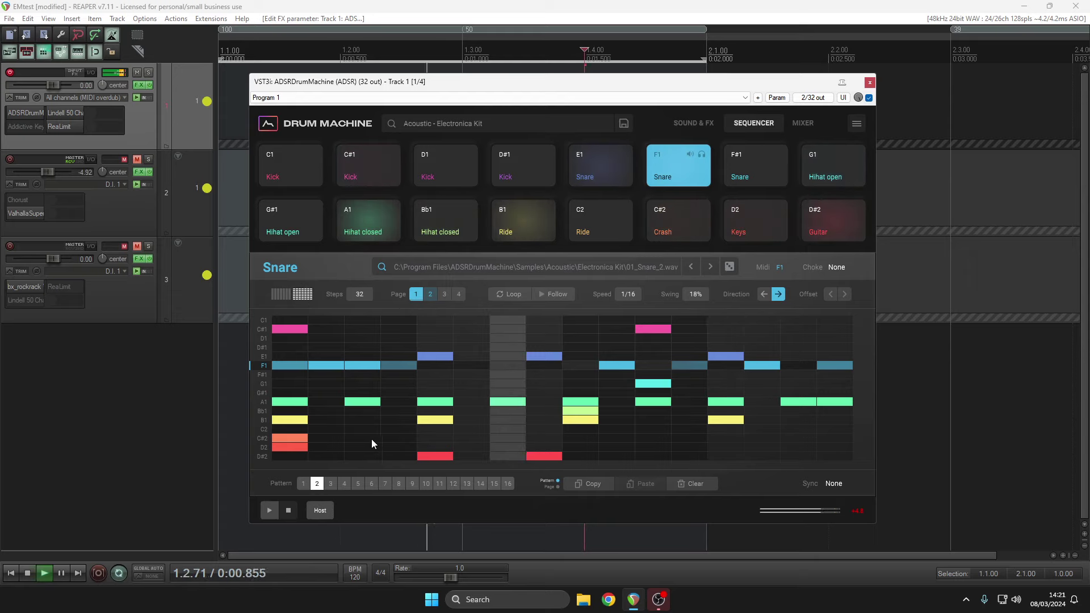
pyautogui.click(656, 439)
pyautogui.click(765, 438)
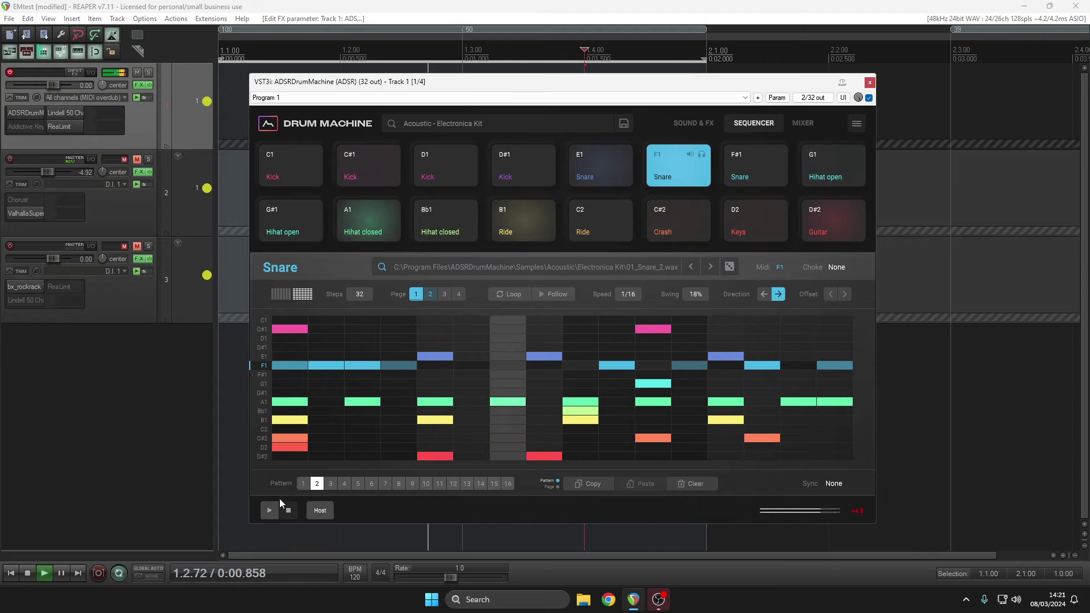
# - Alternate between patterns 1 and 2 to compare them, ending on pattern 2
pyautogui.click(303, 484)
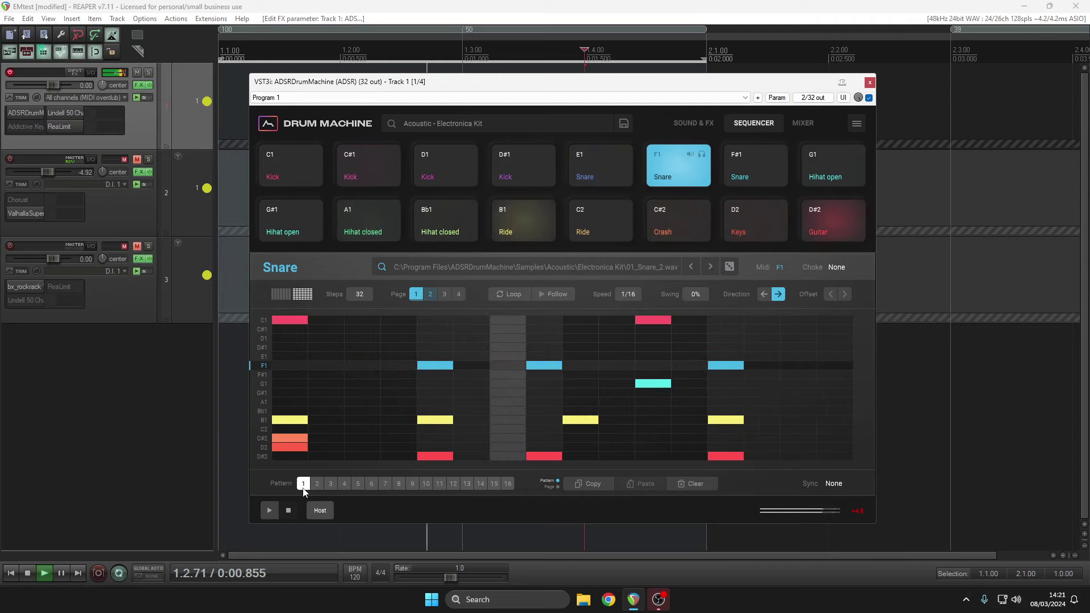
pyautogui.click(316, 483)
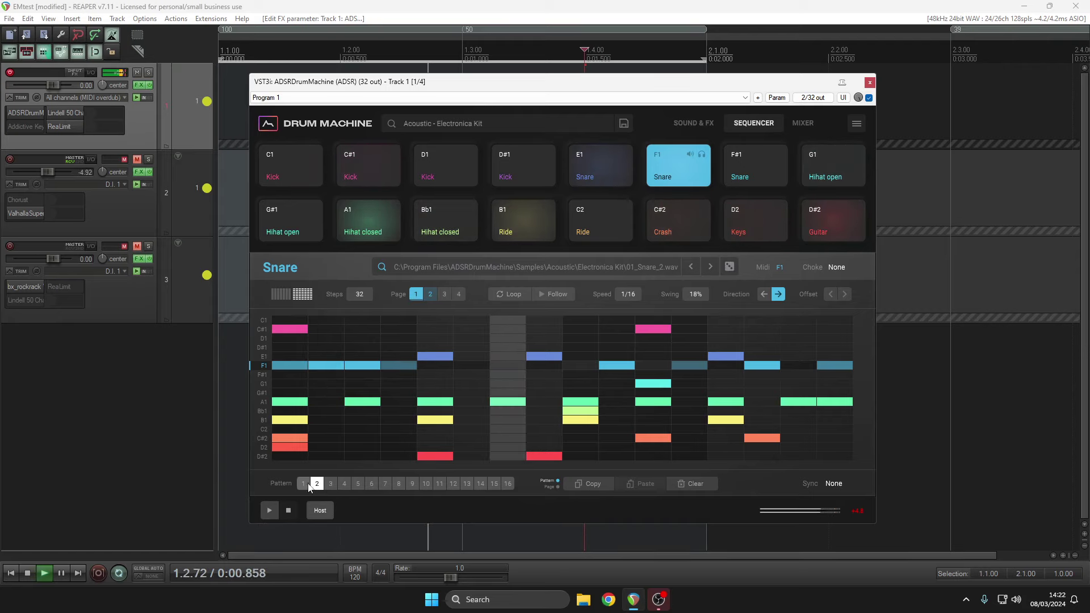
pyautogui.click(303, 484)
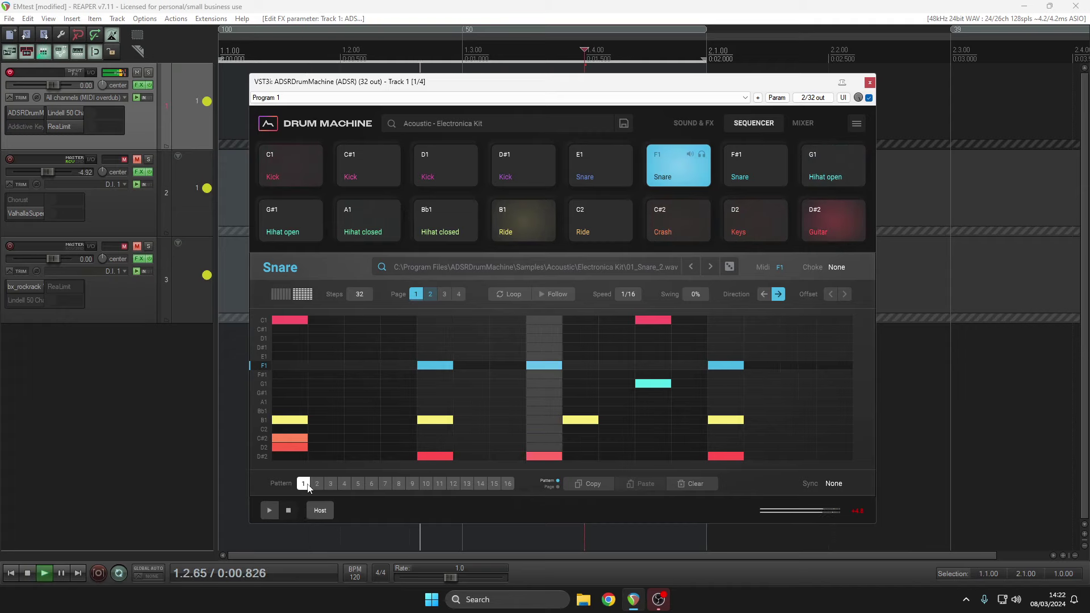
pyautogui.click(318, 483)
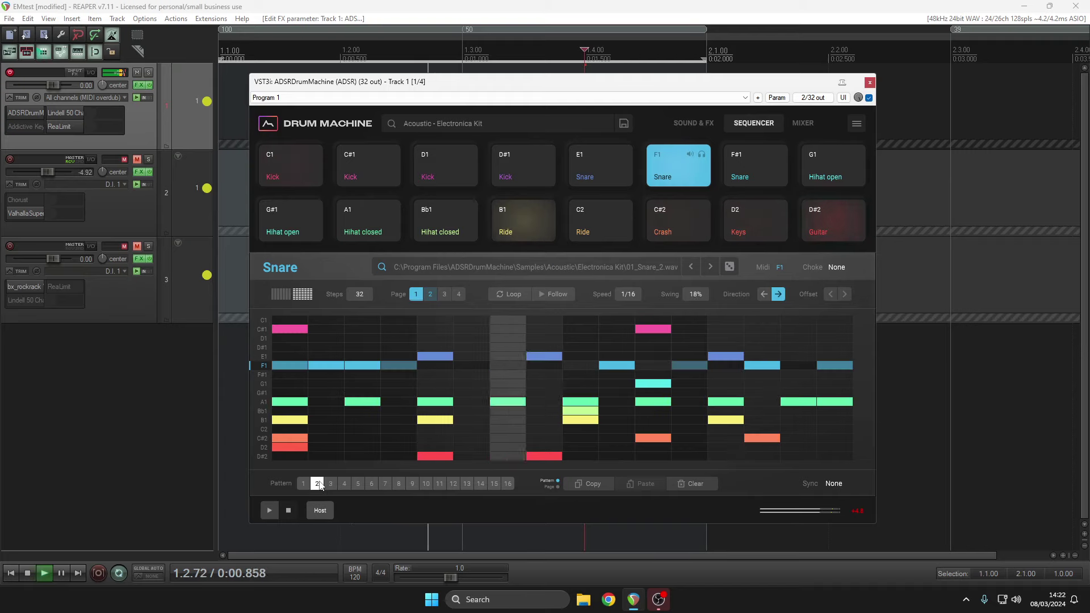
# - Switch to pattern 3, clear its existing notes, and fill all 16 steps of the A1 closed hi-hat row
pyautogui.click(330, 484)
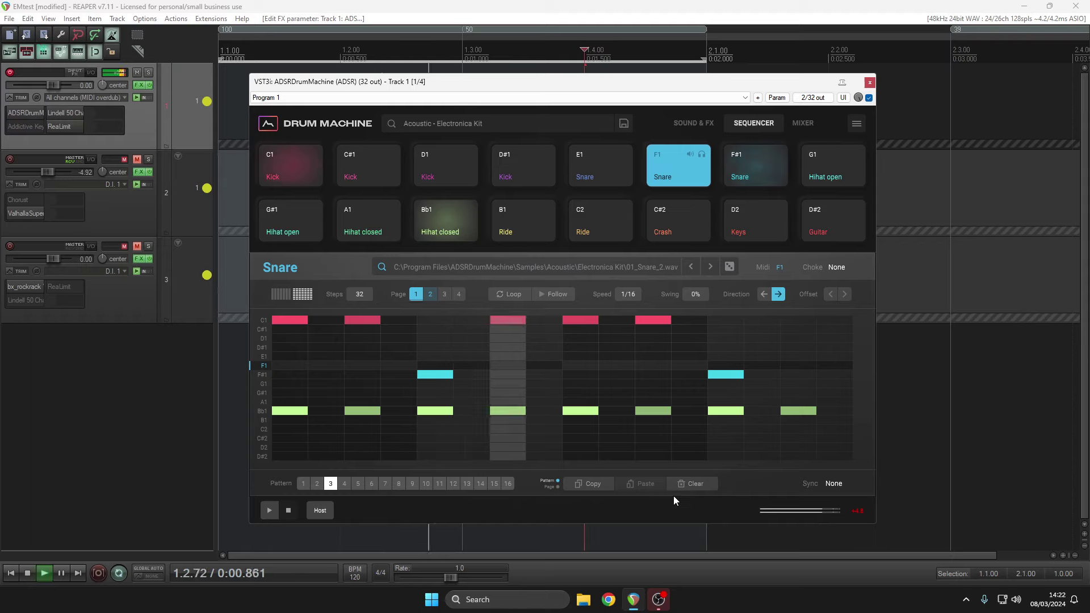
pyautogui.click(688, 486)
pyautogui.moveTo(278, 402); pyautogui.dragTo(833, 405)
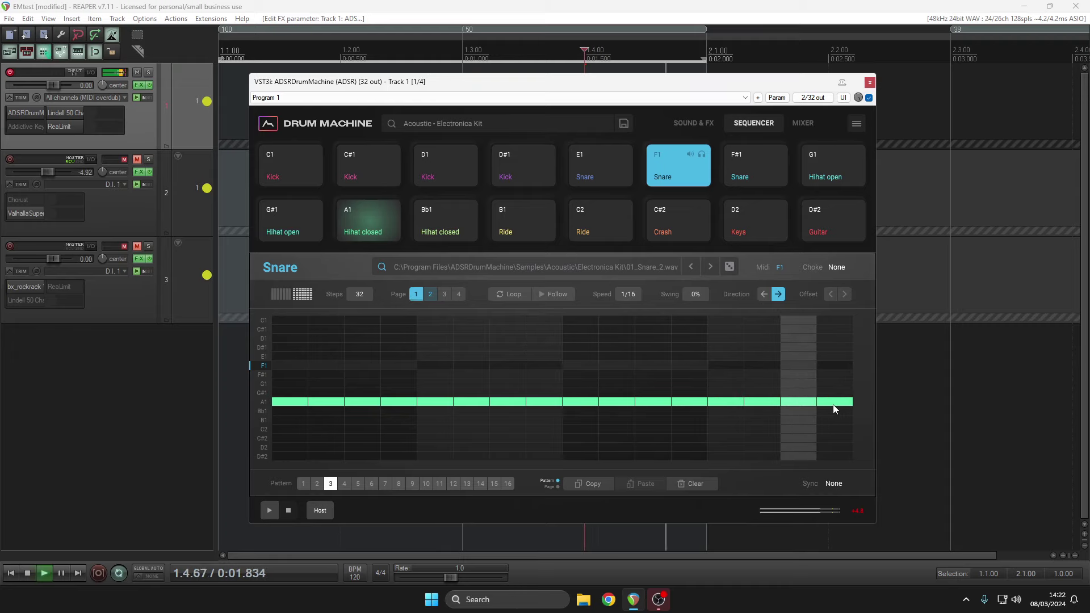
# - Add C#1 kicks on steps 1, 6, 9, 12 and 16 of pattern 3, plus C1 kicks on steps 4, 10 and 14
pyautogui.click(290, 327)
pyautogui.click(401, 321)
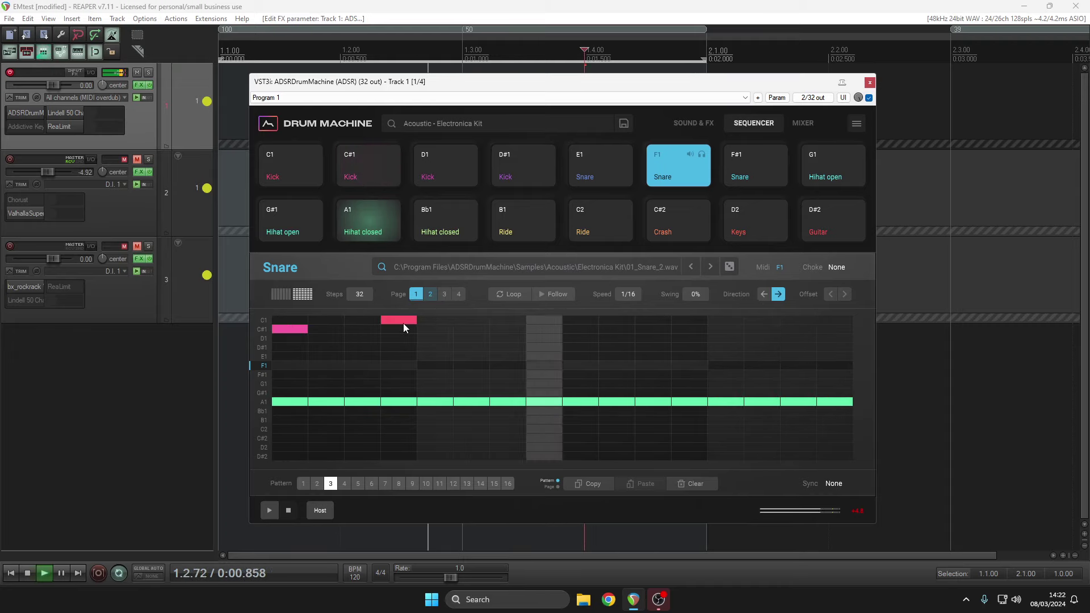
pyautogui.click(475, 331)
pyautogui.click(574, 330)
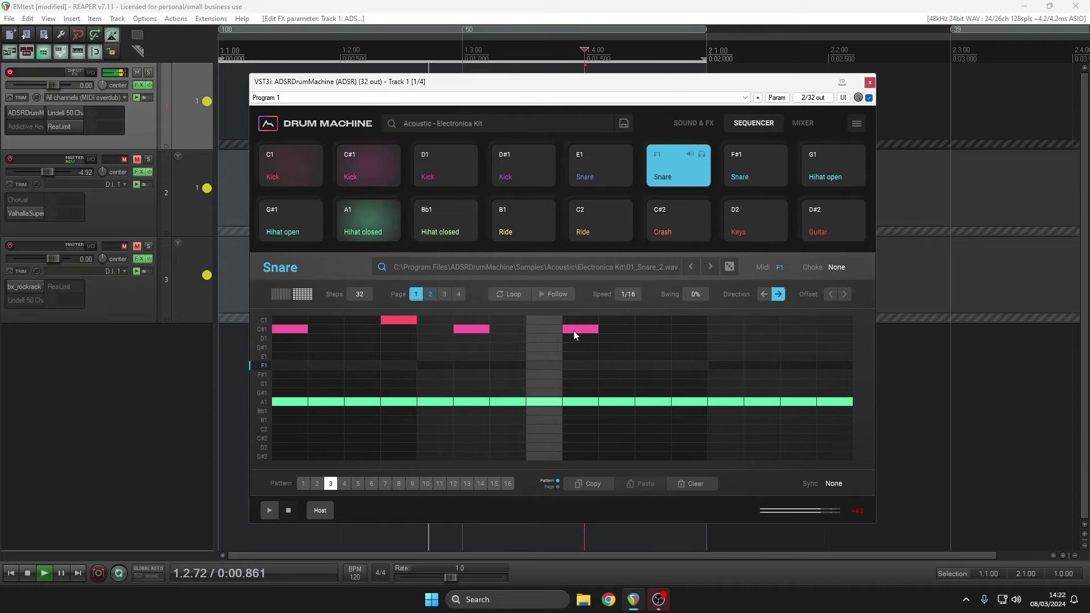
pyautogui.click(605, 322)
pyautogui.click(683, 329)
pyautogui.click(770, 320)
pyautogui.click(832, 329)
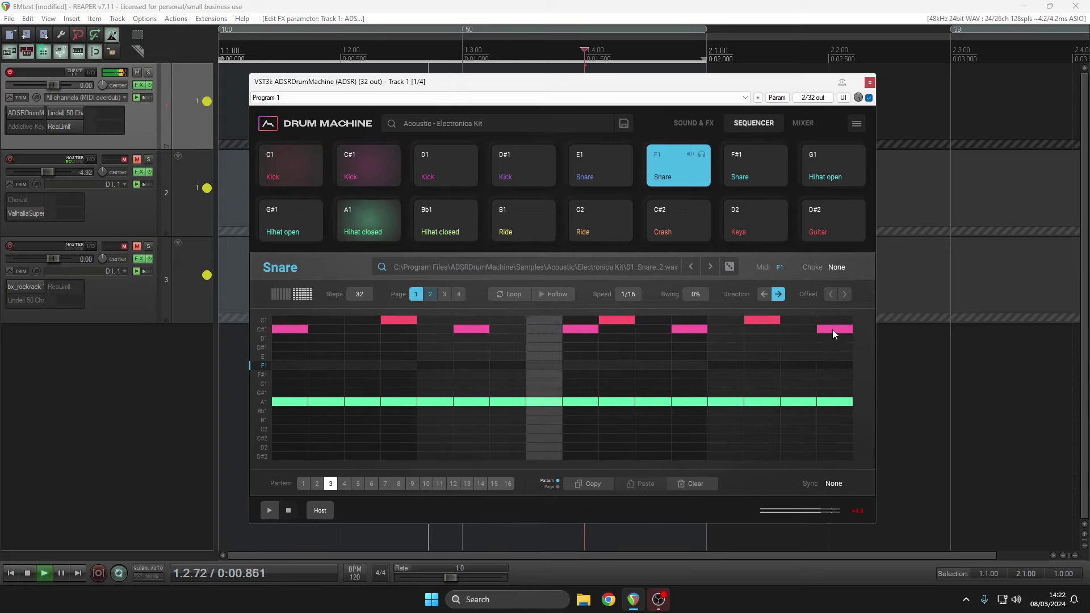
# - Layer F1 and F#1 snare hits on step 4 of pattern 3 and add an F1 snare hit on step 13
pyautogui.click(403, 366)
pyautogui.click(402, 374)
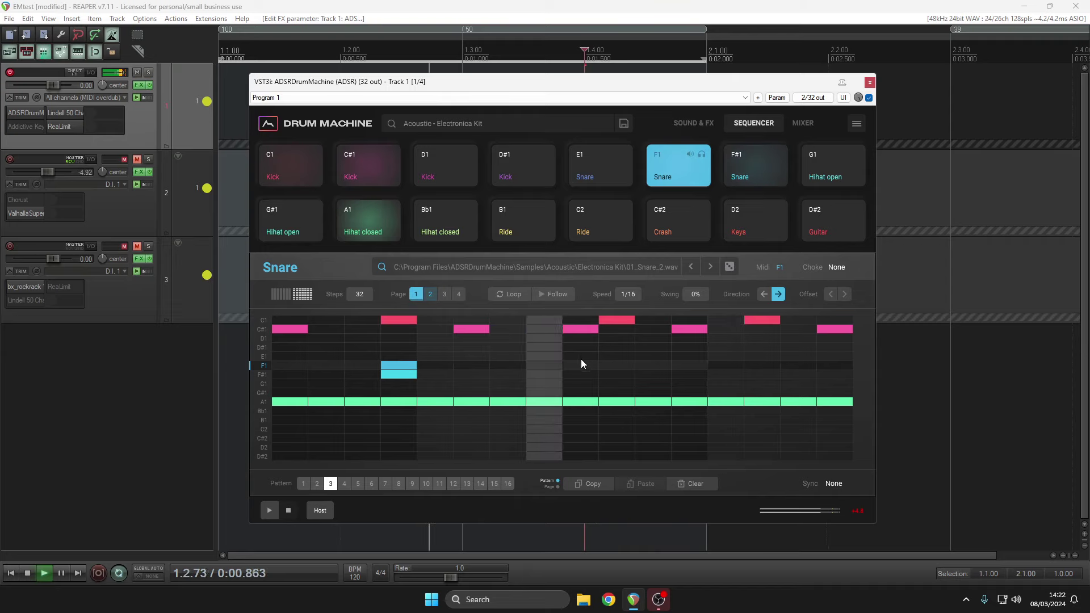
pyautogui.click(712, 364)
# - In the mixer, raise the levels of both F1 snare channels and lower the A1 closed hi-hat level
pyautogui.click(790, 123)
pyautogui.moveTo(595, 274); pyautogui.dragTo(594, 236)
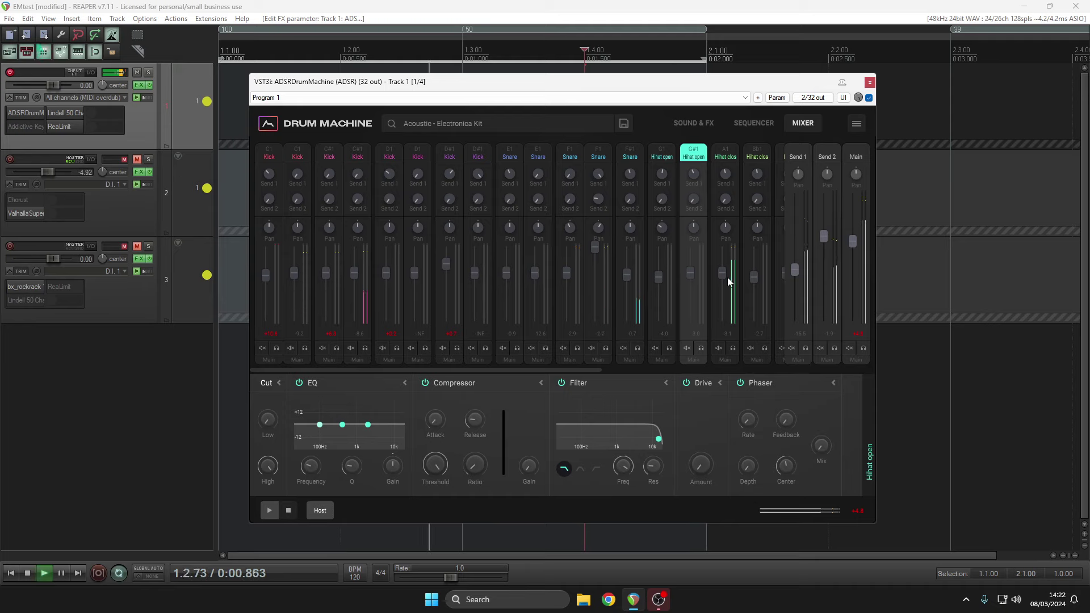
pyautogui.moveTo(721, 272); pyautogui.dragTo(721, 287)
pyautogui.doubleClick(595, 196)
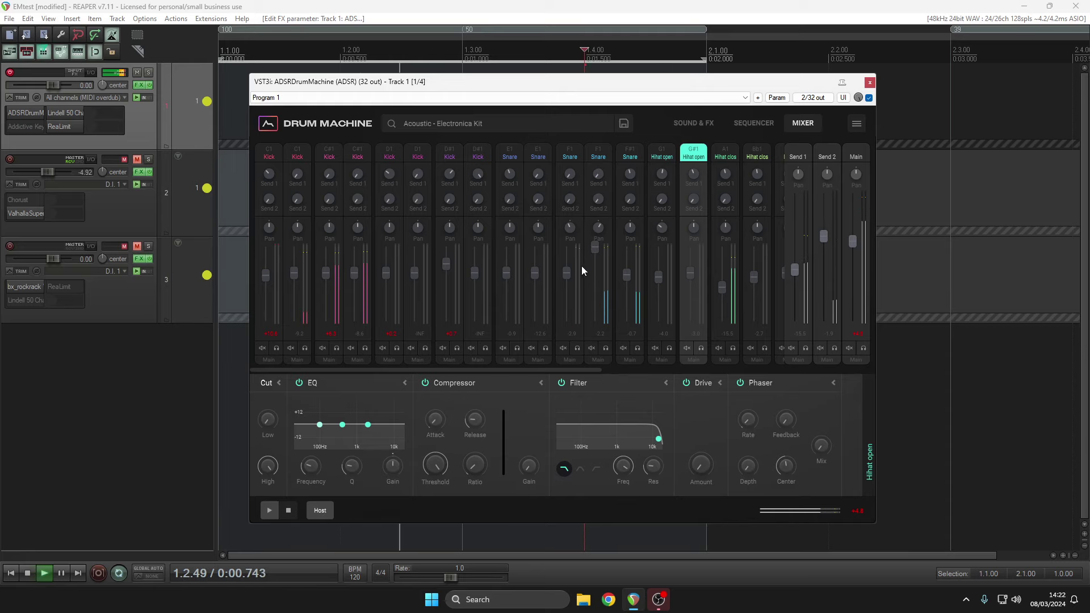
pyautogui.moveTo(568, 271); pyautogui.dragTo(570, 261)
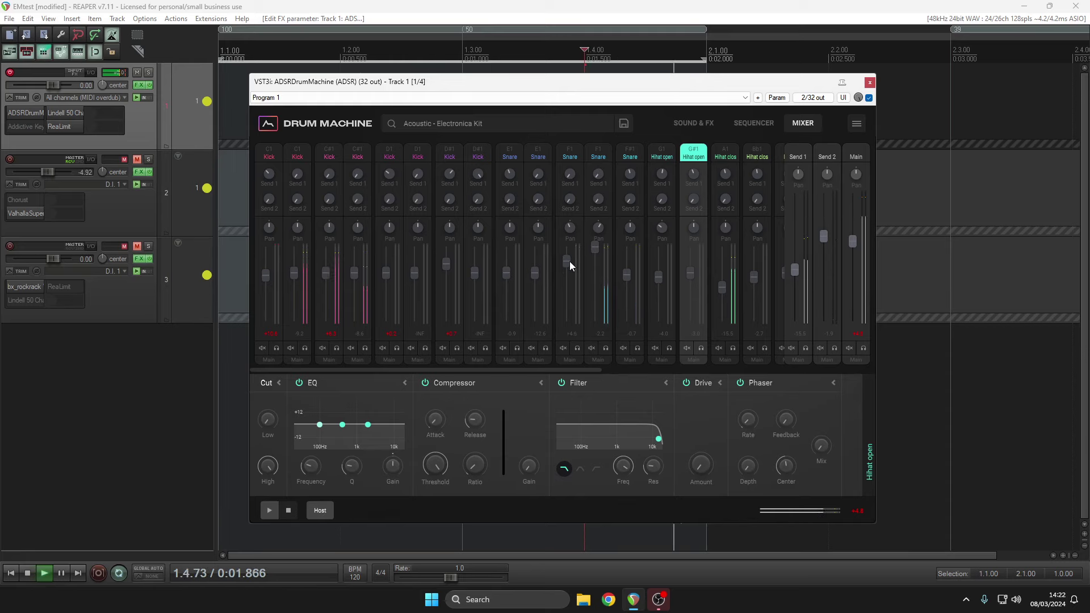
pyautogui.doubleClick(595, 227)
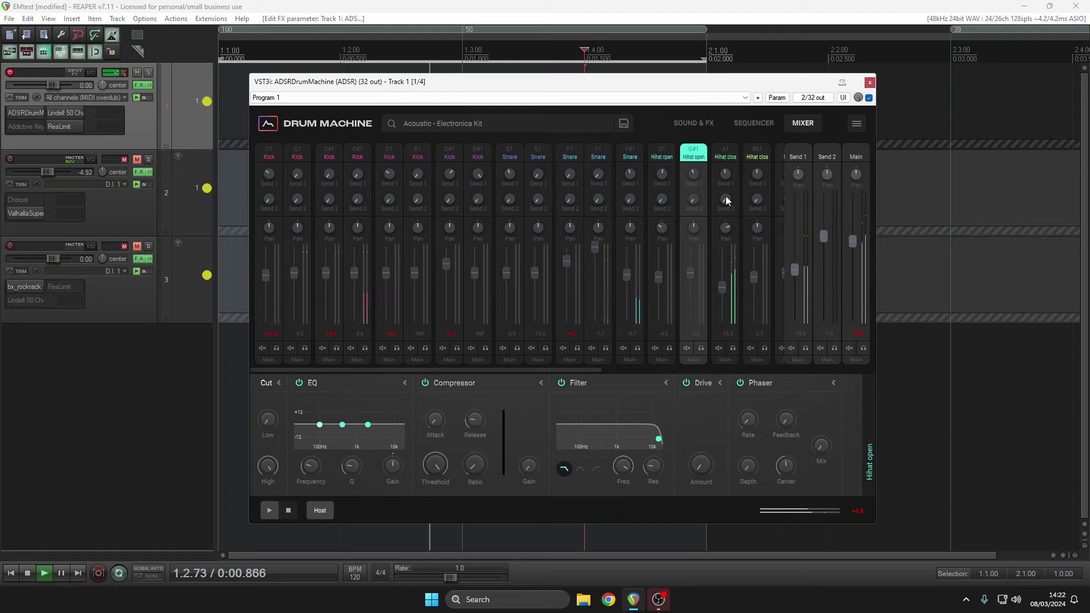
# - Check the output routing options of the Send 2 channel in the mixer
pyautogui.click(826, 359)
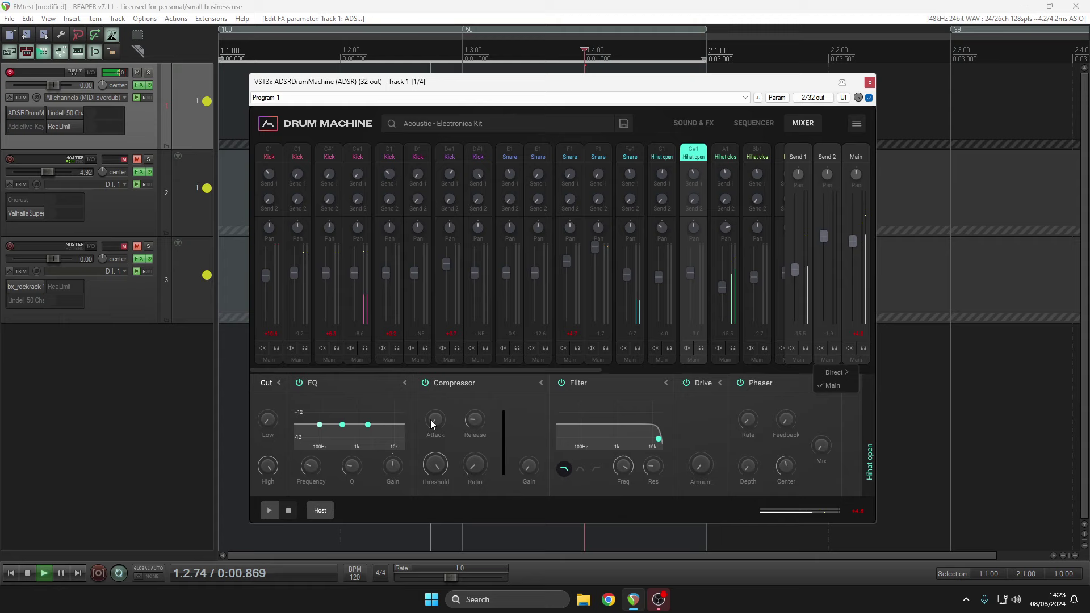
pyautogui.click(344, 427)
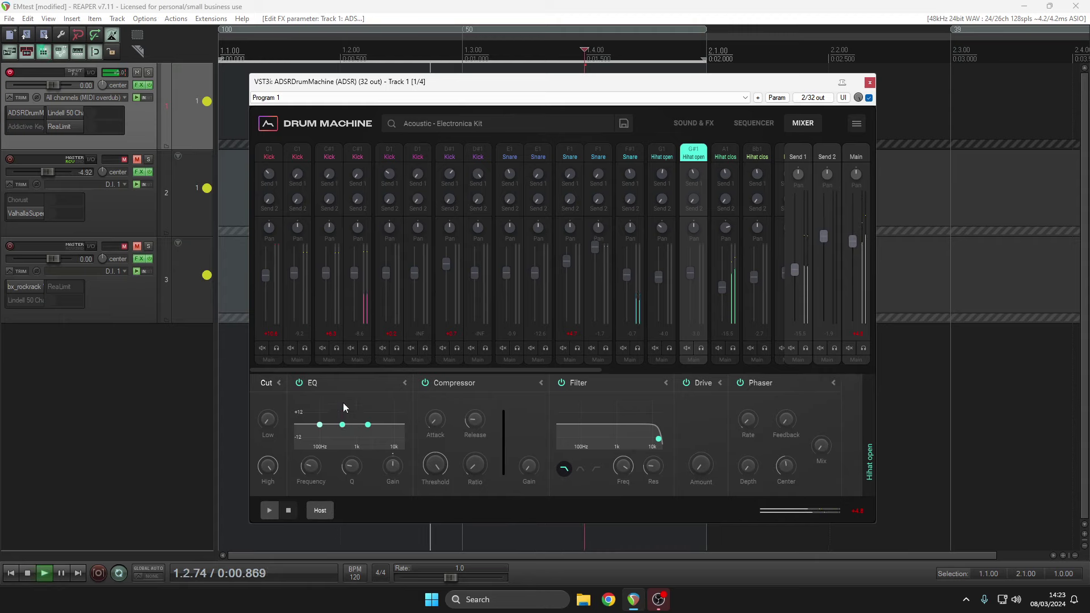
# - On the F#1 snare channel, enable Drive with a higher amount, and enable the low-pass filter with lower frequency and higher resonance
pyautogui.click(640, 157)
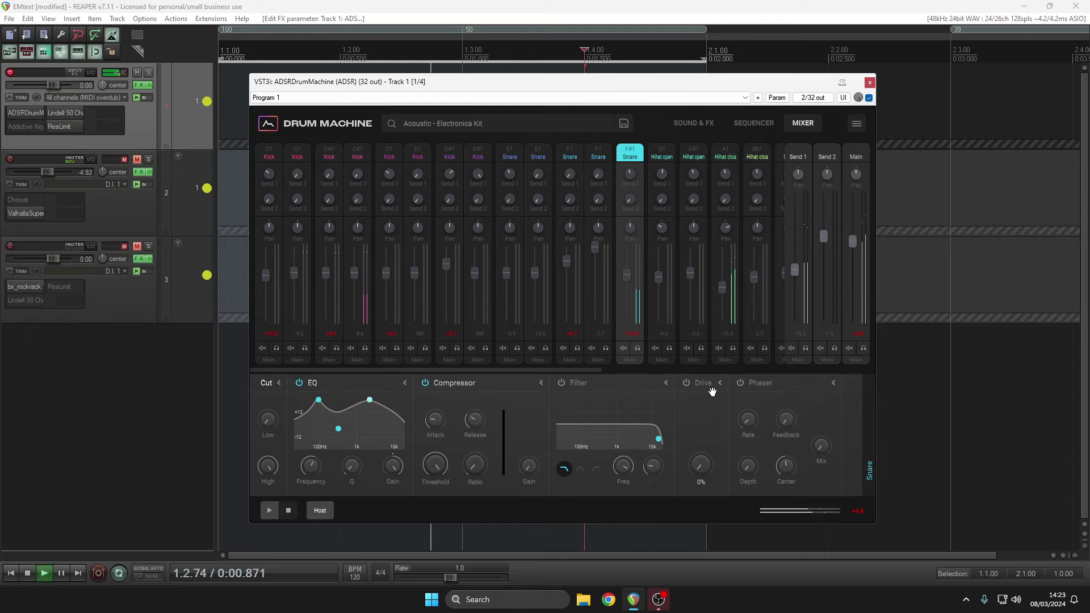
pyautogui.click(685, 383)
pyautogui.moveTo(700, 472); pyautogui.dragTo(697, 404)
pyautogui.click(561, 383)
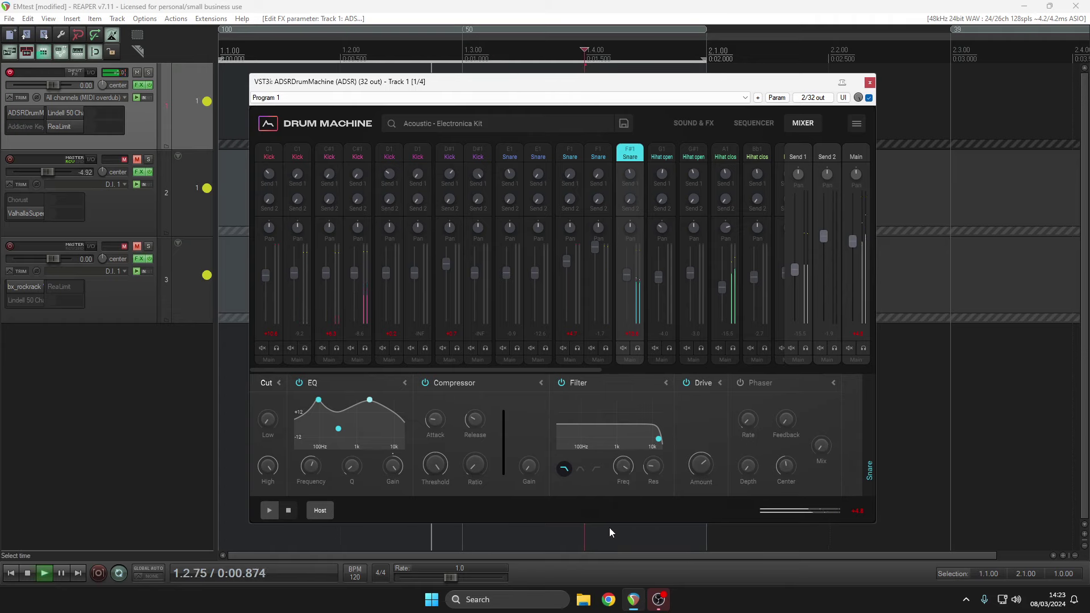
pyautogui.moveTo(629, 465); pyautogui.dragTo(616, 494)
pyautogui.moveTo(654, 397); pyautogui.dragTo(658, 360)
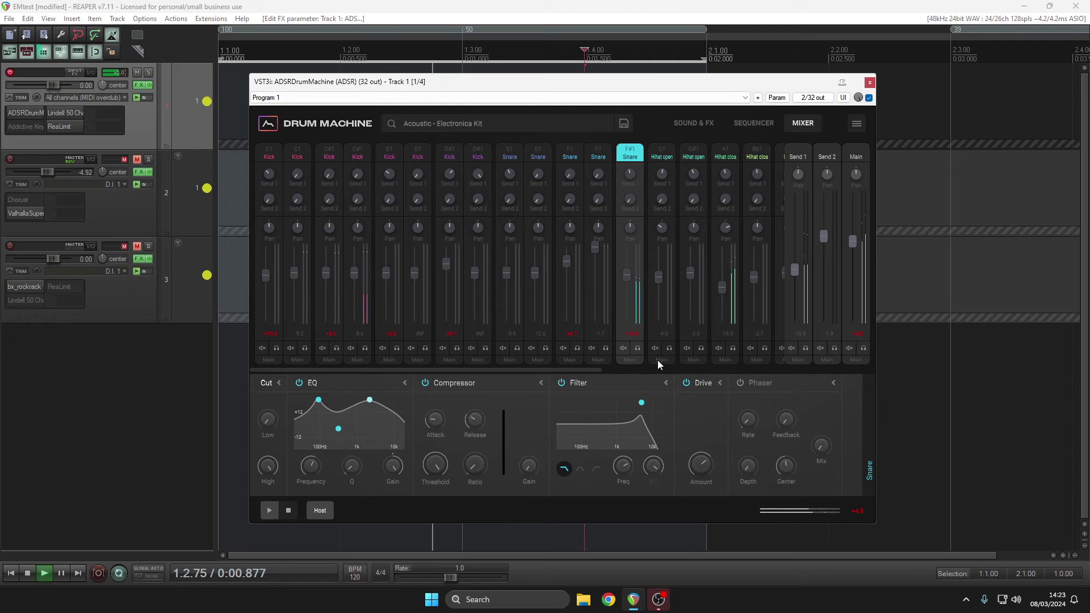
# - Tune the F#1 snare down to -12 and show its full sound and effects settings
pyautogui.click(867, 448)
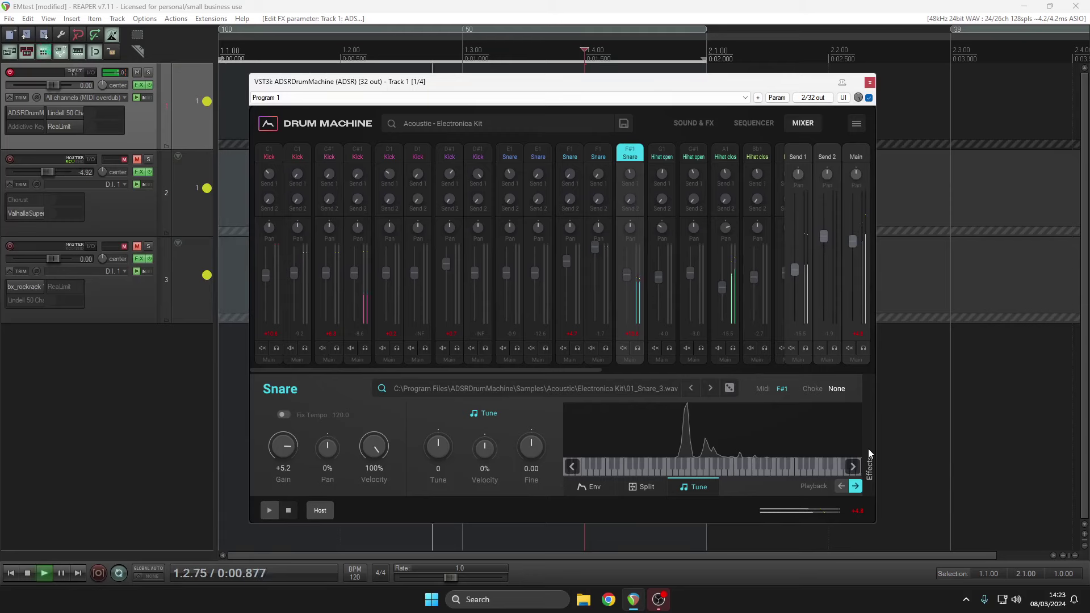
pyautogui.moveTo(435, 446)
pyautogui.mouseDown()
pyautogui.moveTo(432, 475)
pyautogui.moveTo(428, 462)
pyautogui.mouseUp()
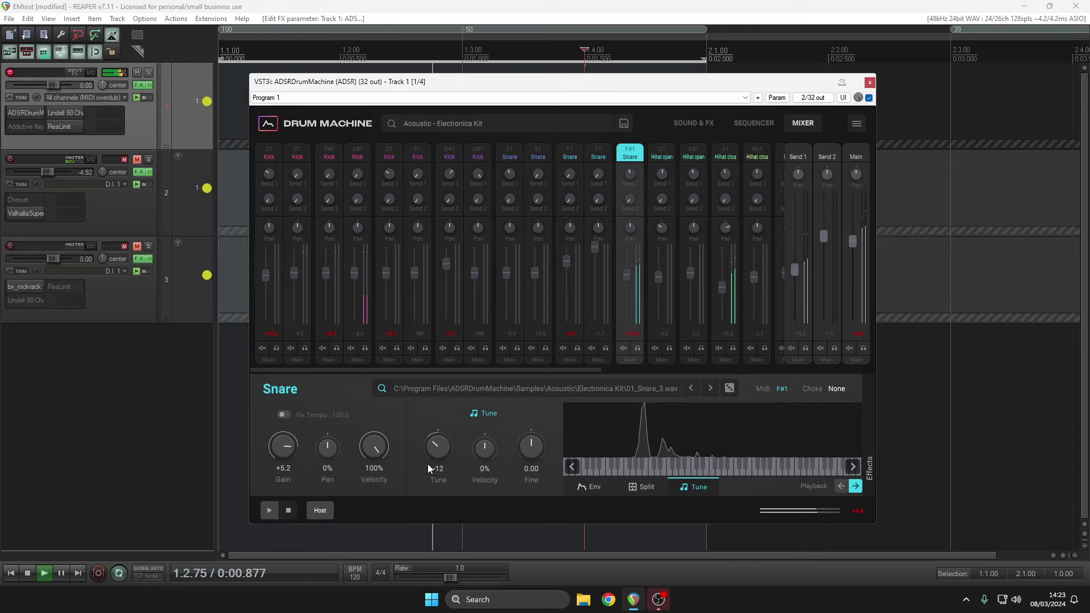
pyautogui.click(697, 124)
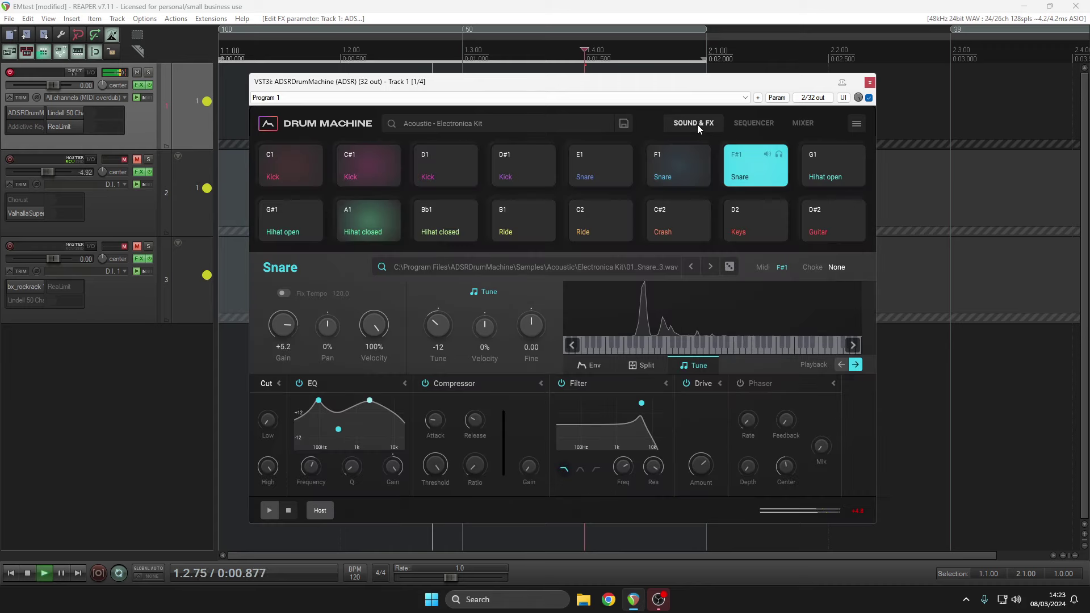
# - In pattern 3, add C#2 crash hits on steps 10 and 16, a C2 ride on step 12 and a D2 keys hit on step 13
pyautogui.click(740, 124)
pyautogui.click(608, 440)
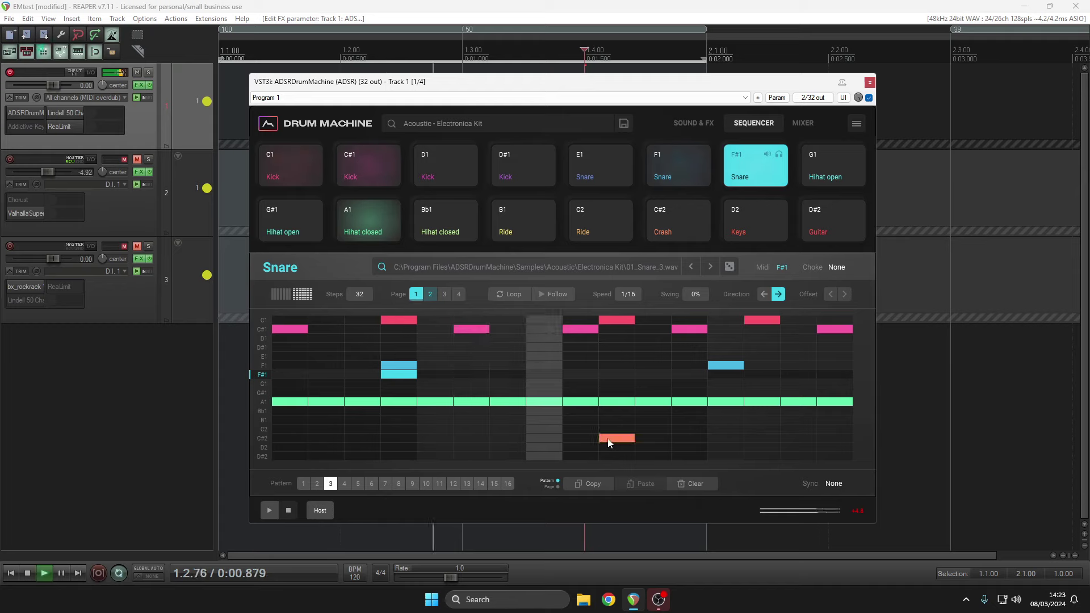
pyautogui.click(681, 431)
pyautogui.click(725, 448)
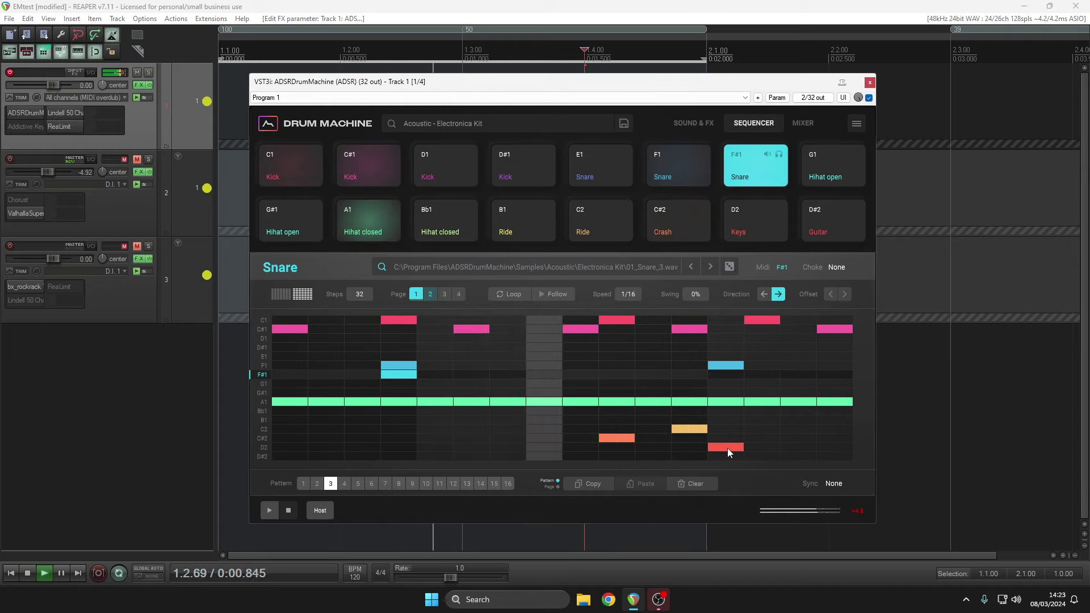
pyautogui.click(825, 438)
# - Try a D2 hit on step 5 and remove it, placing C#2 on step 3 and both D#2 and G1 on step 2
pyautogui.click(431, 448)
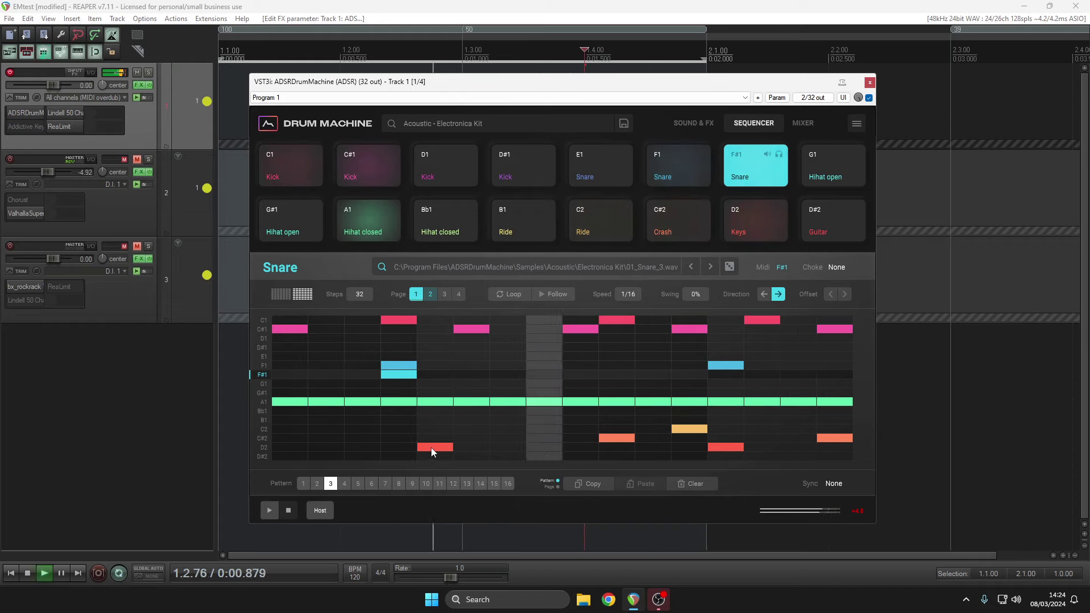
pyautogui.click(431, 448)
pyautogui.click(374, 438)
pyautogui.click(332, 455)
pyautogui.click(329, 384)
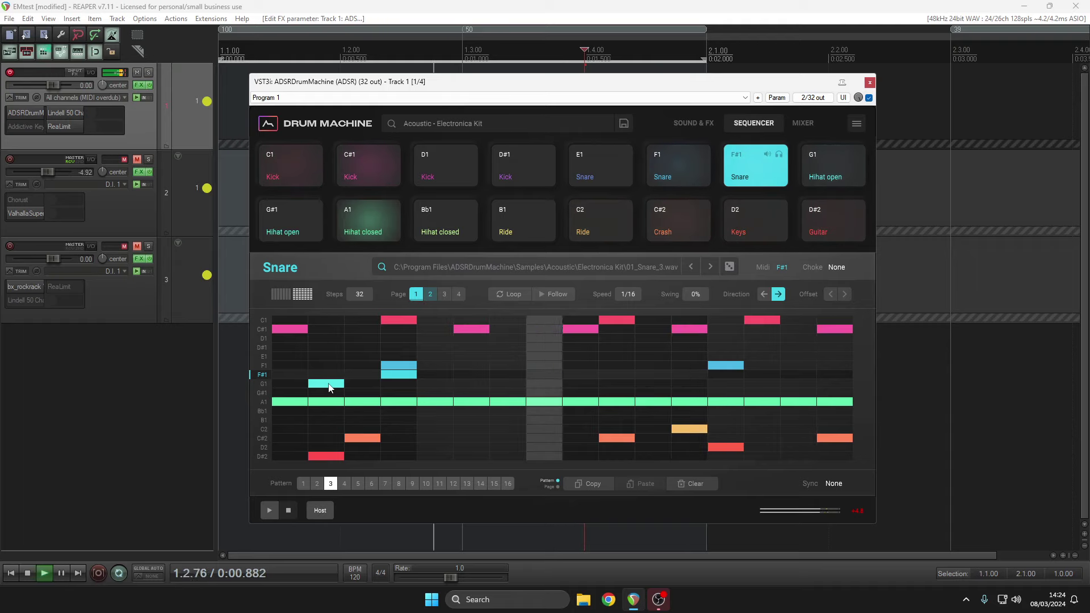
# - Look over the Acoustic factory kit presets and the F1 snare's sound and effects settings
pyautogui.click(468, 122)
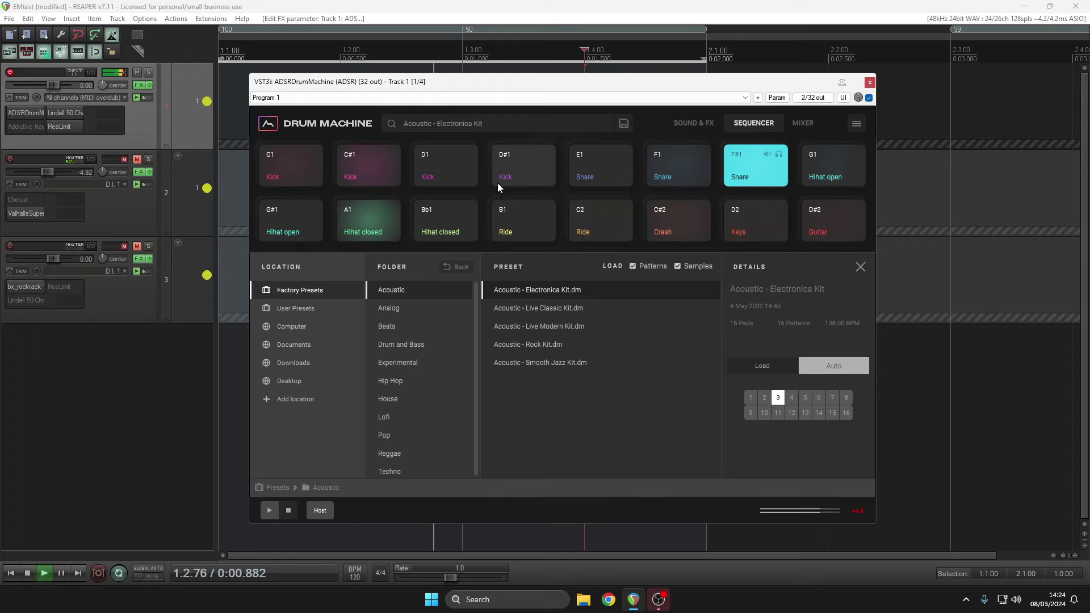
pyautogui.click(686, 127)
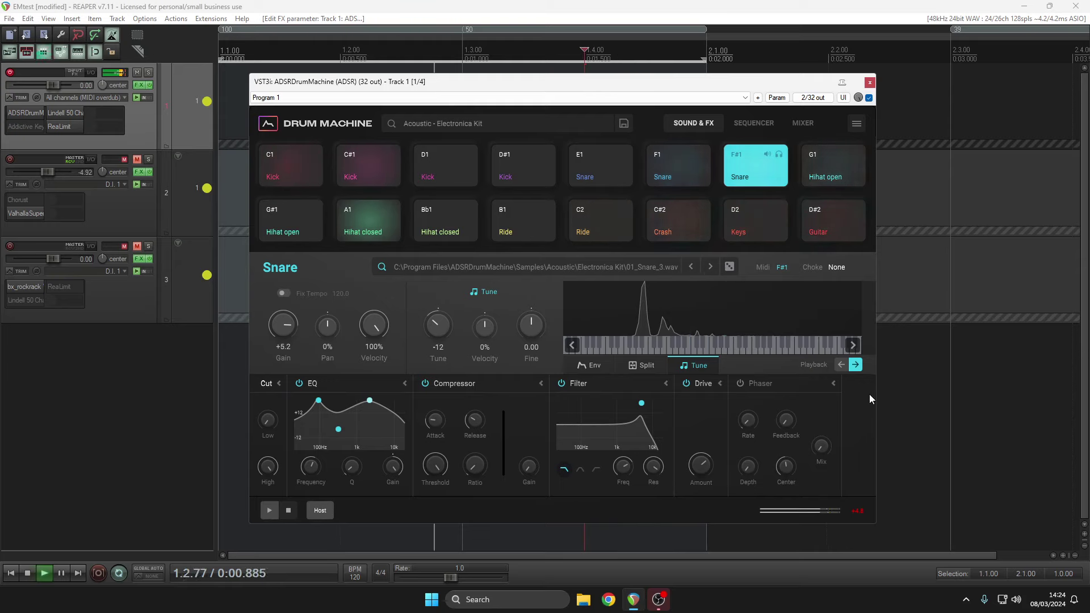
pyautogui.click(678, 160)
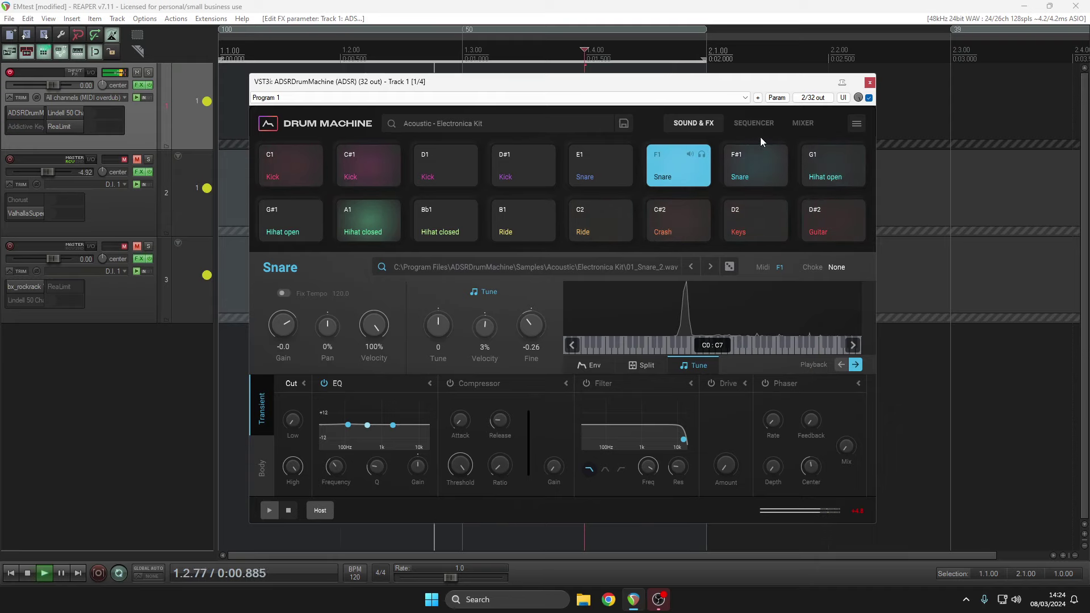
# - Try F1 snare placements in pattern 3, keeping added hits on steps 7, 9 and 16, and add an F#1 snare on step 12
pyautogui.click(754, 124)
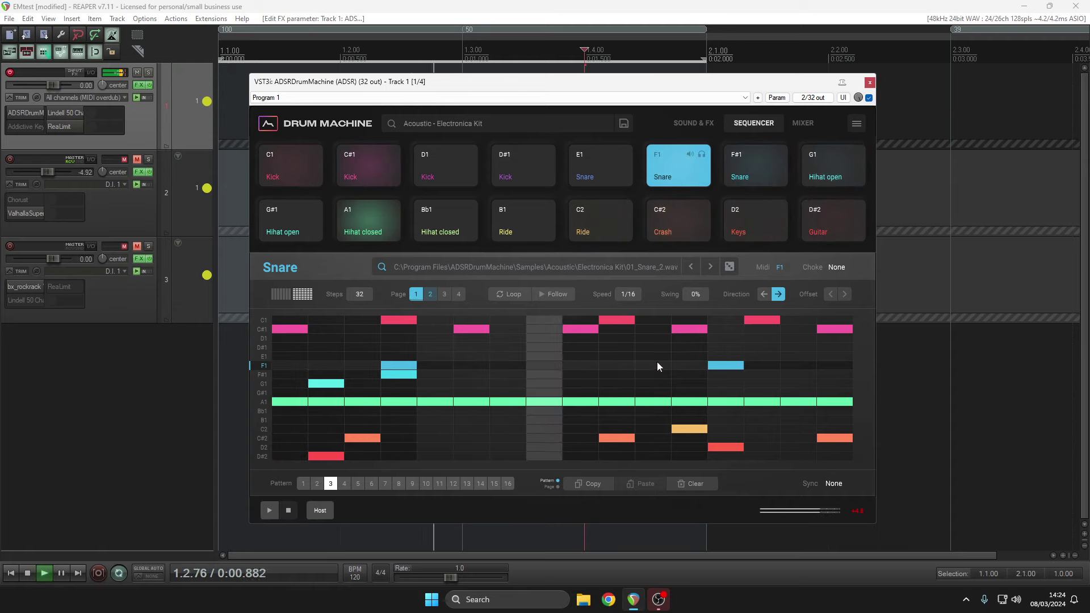
pyautogui.click(800, 365)
pyautogui.click(433, 367)
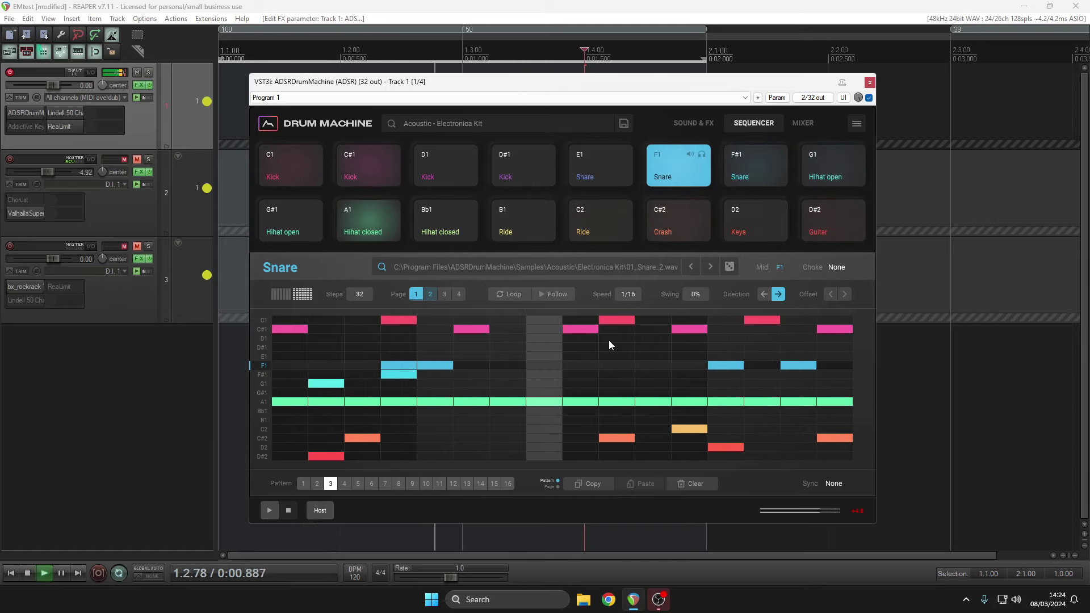
pyautogui.click(849, 366)
pyautogui.click(802, 365)
pyautogui.click(435, 367)
pyautogui.click(492, 366)
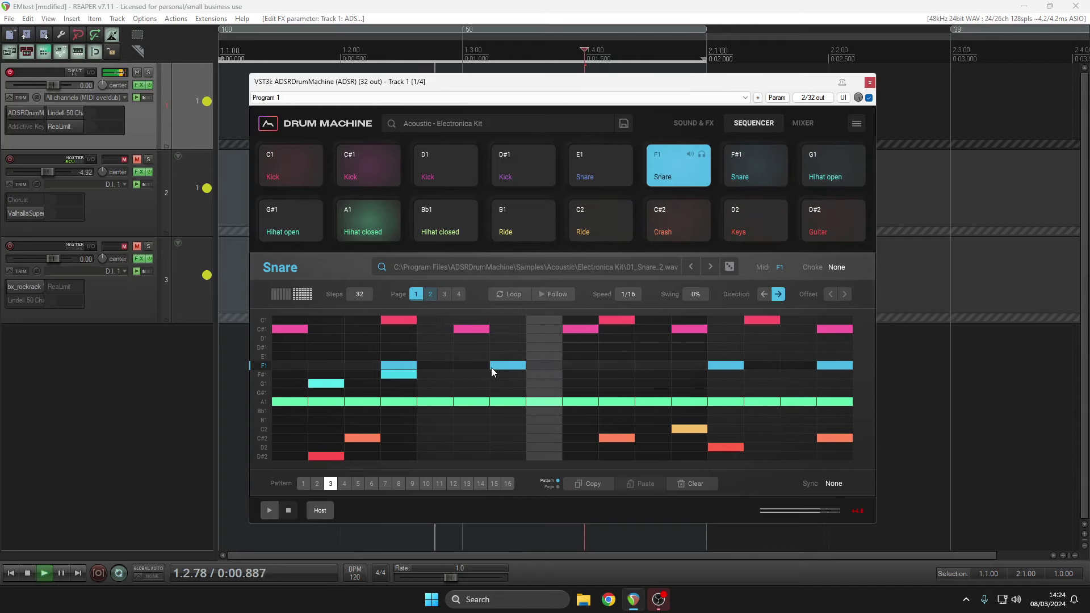
pyautogui.click(584, 368)
pyautogui.click(681, 374)
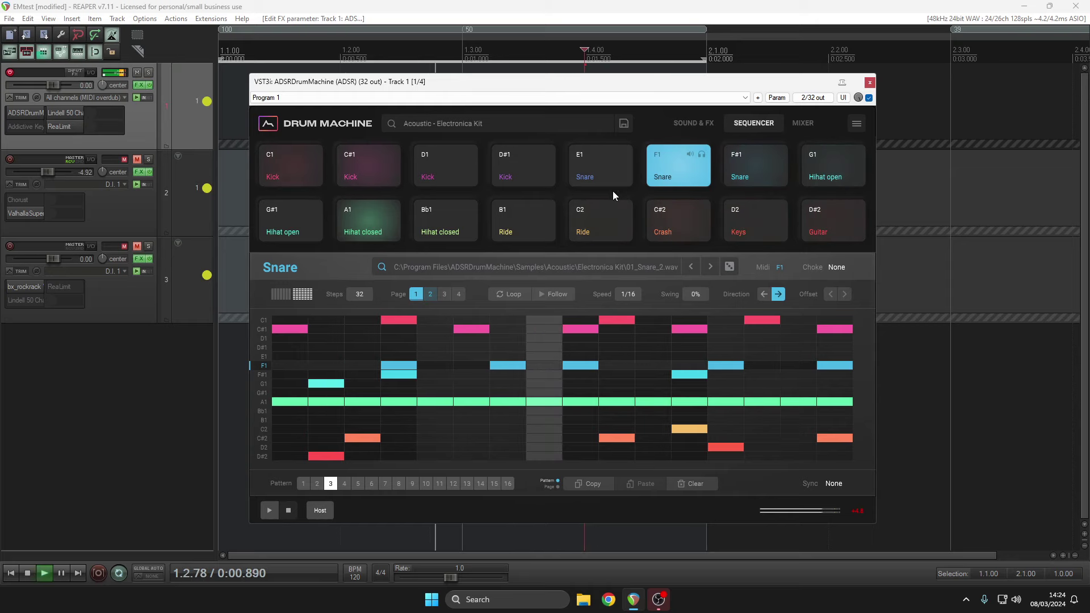
# - Replace the F1 snare pad's sample with 01_Snare_3.wav from the Electronica Kit folder
pyautogui.click(677, 122)
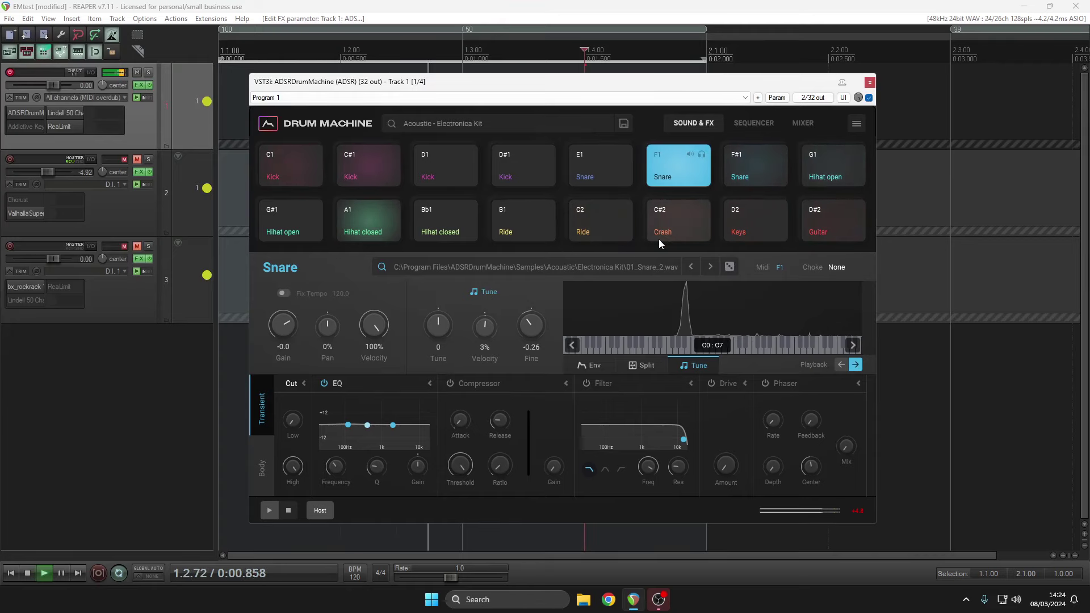
pyautogui.click(622, 265)
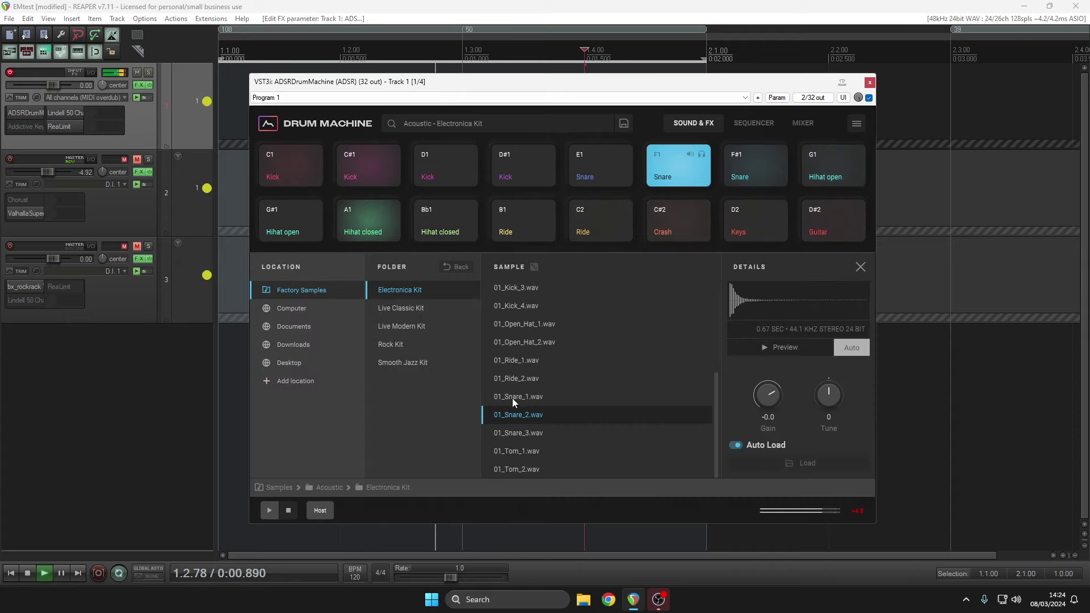
pyautogui.click(515, 435)
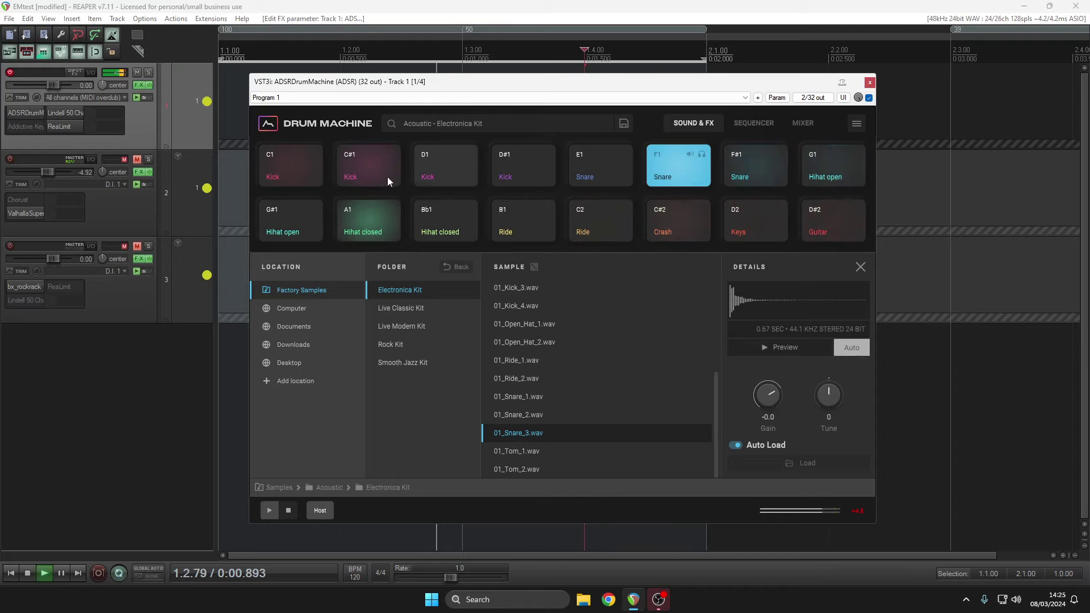
# - Replace the C#1 kick pad's sample with 01_Kick_3.wav and close the sample browser
pyautogui.click(352, 163)
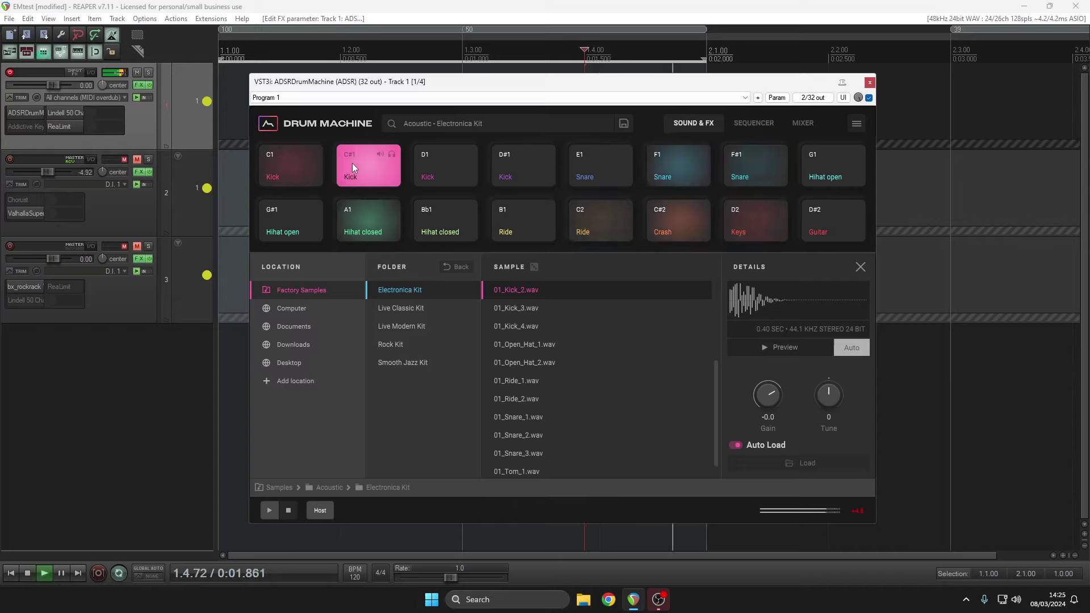
pyautogui.click(523, 309)
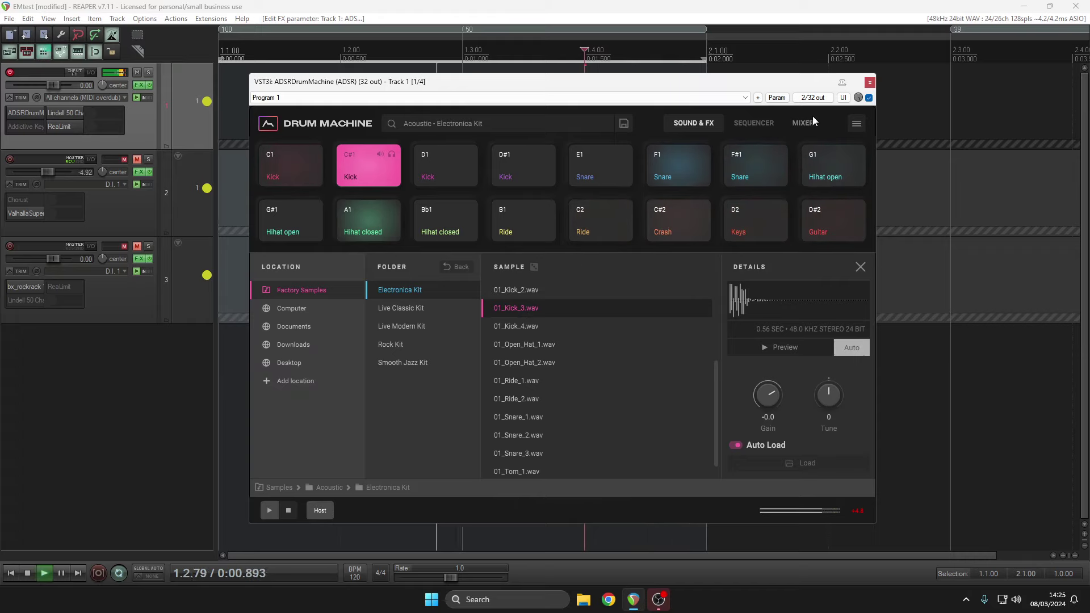
pyautogui.click(861, 267)
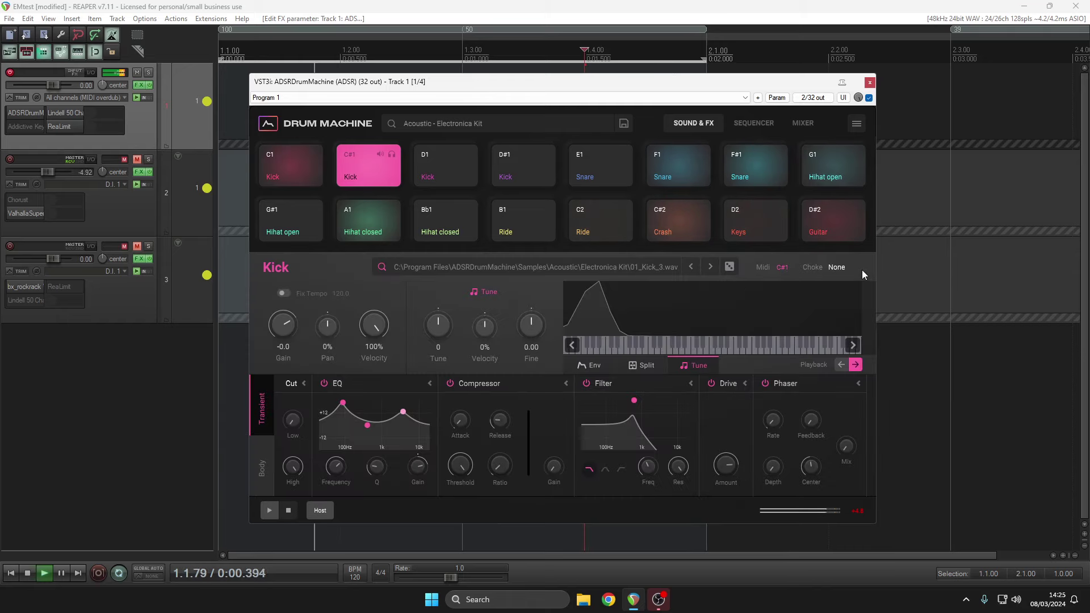
# - Load the Acoustic - Rock Kit factory preset with its patterns and samples, and close the preset browser
pyautogui.click(475, 121)
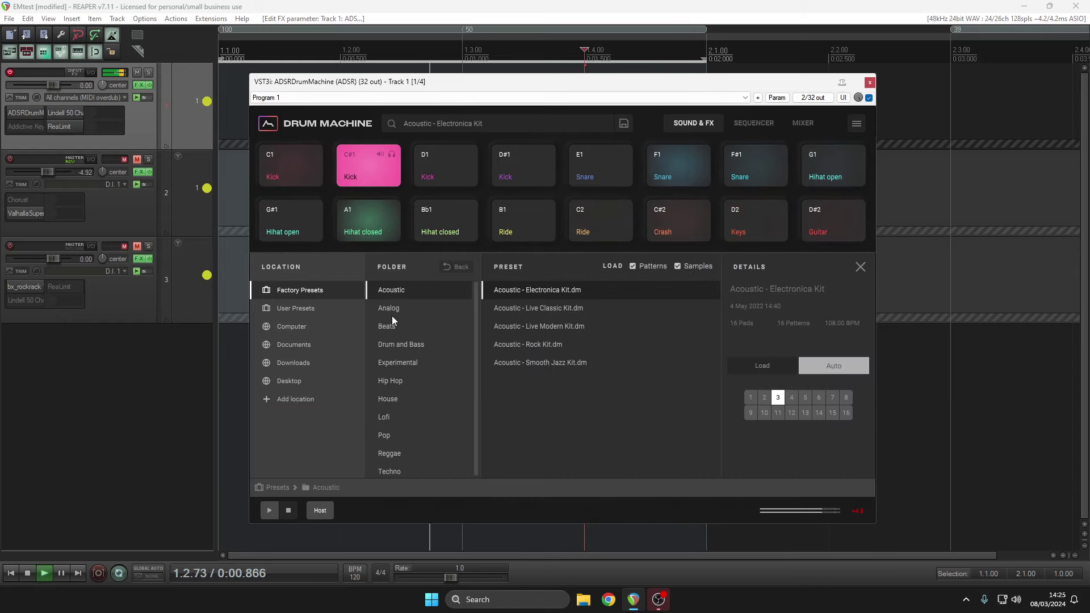
pyautogui.click(522, 337)
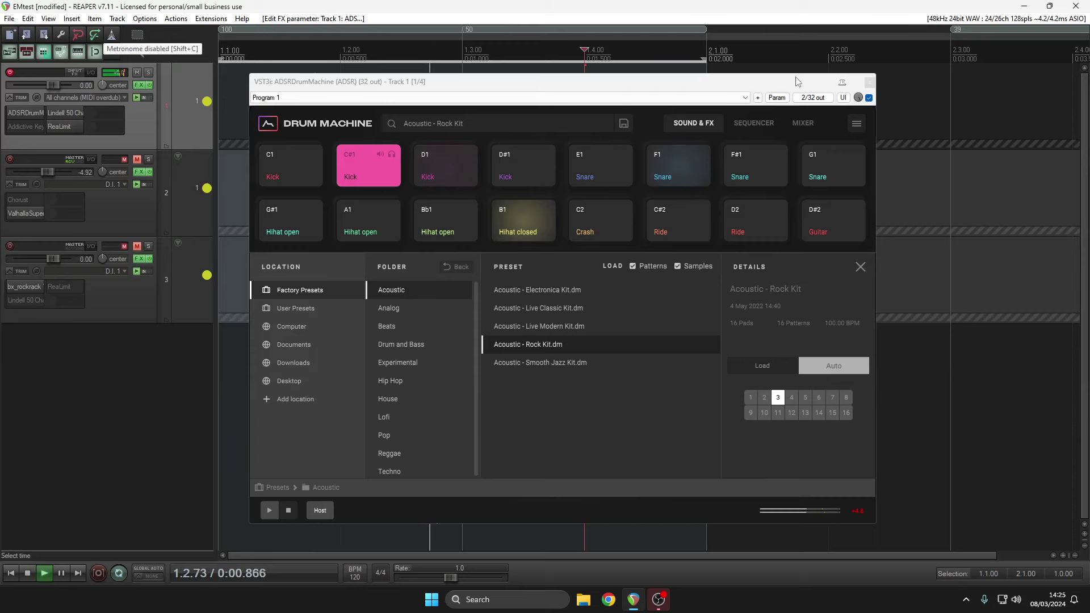
pyautogui.click(859, 269)
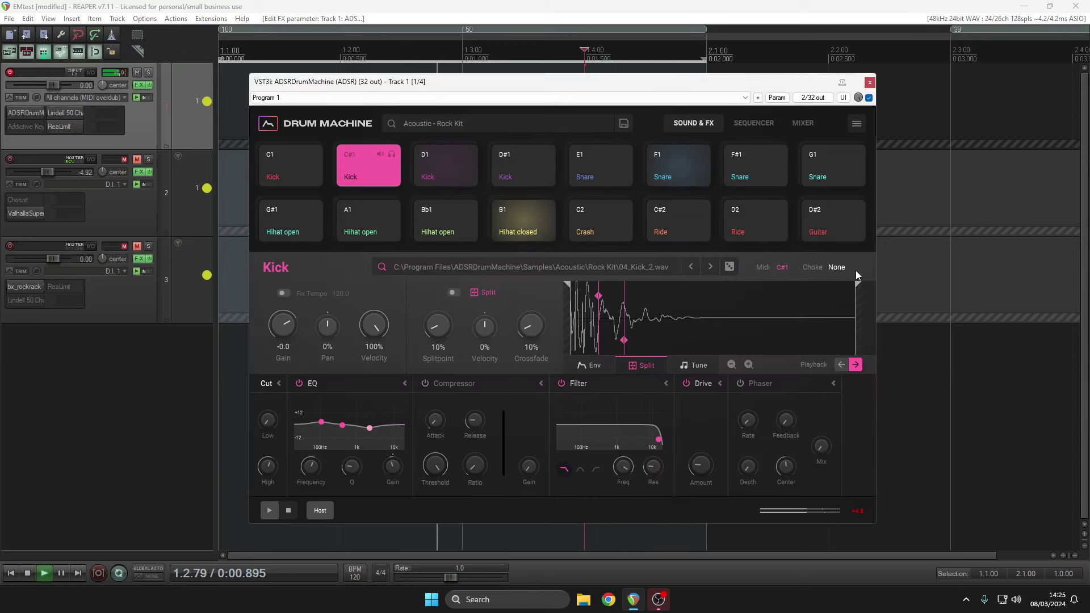
# - In pattern 3, fill all 16 steps of page 1 with the G#1 open hi-hat and add C#1 kicks on steps 10 and 15
pyautogui.click(754, 124)
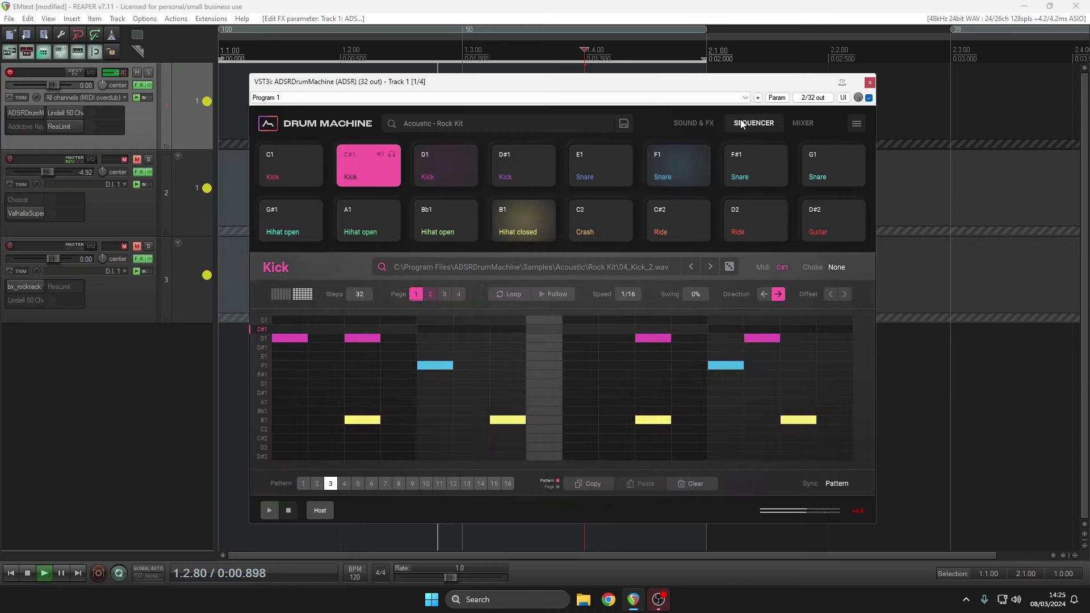
pyautogui.click(264, 394)
pyautogui.moveTo(299, 392); pyautogui.dragTo(834, 386)
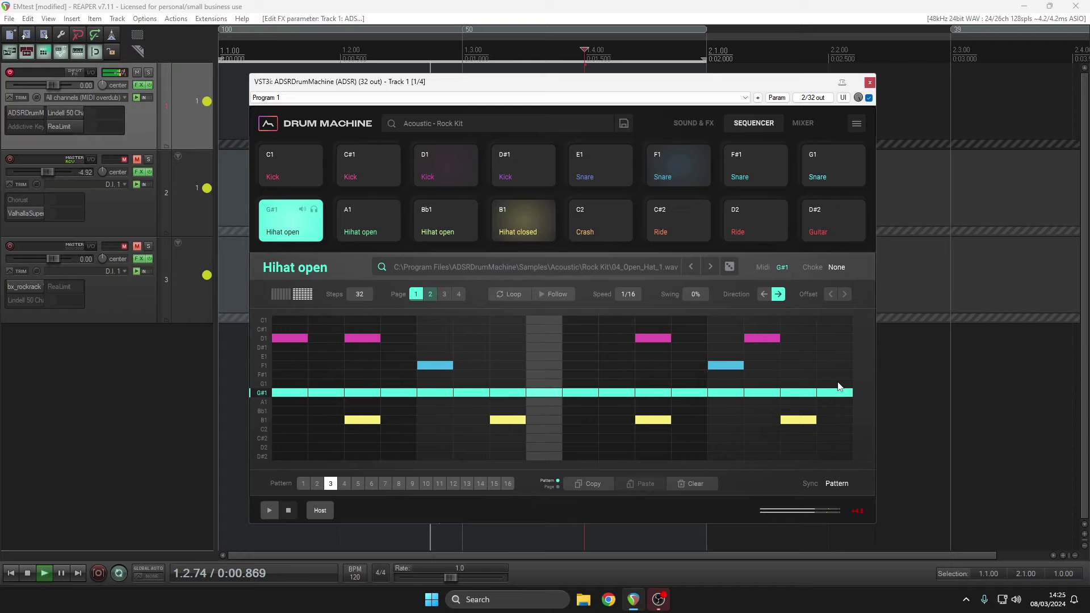
pyautogui.click(617, 328)
pyautogui.click(803, 328)
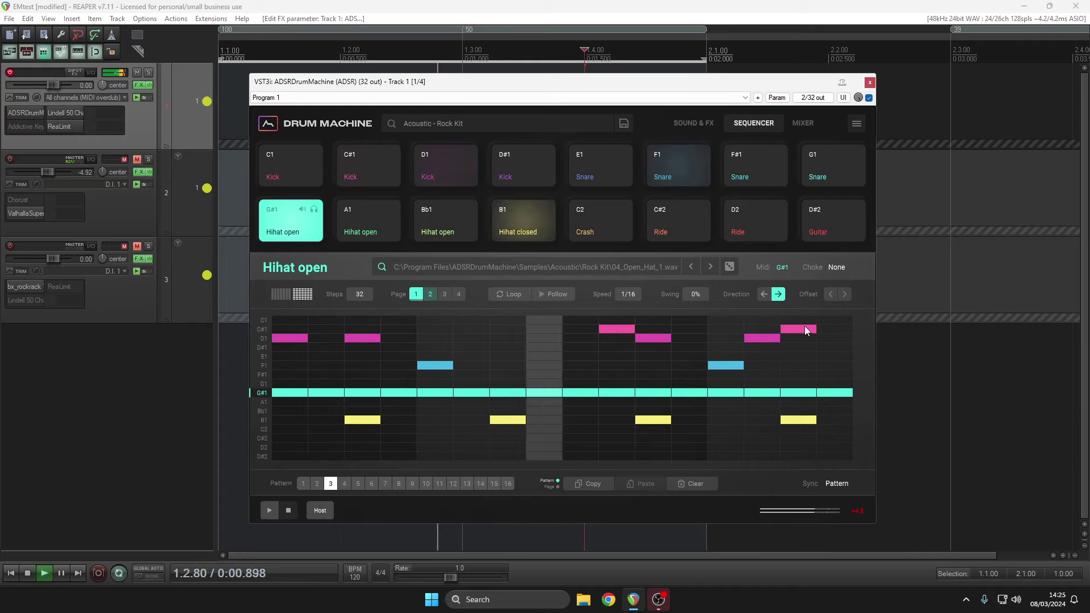
# - Audition the Rock Kit's other patterns, including 1 and 2, and switch back to pattern 3
pyautogui.click(345, 484)
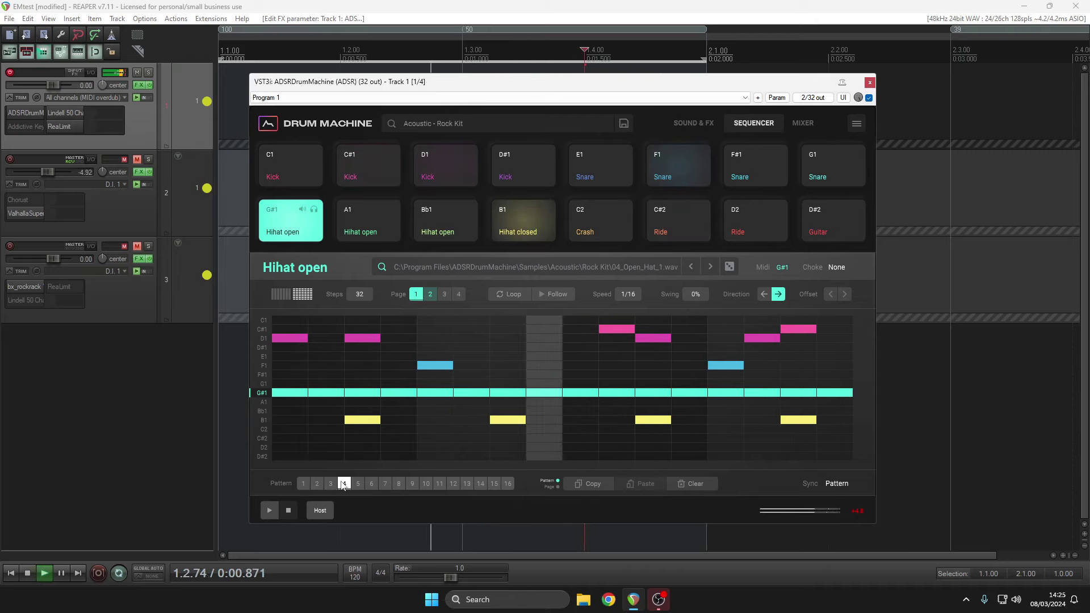
pyautogui.click(318, 484)
pyautogui.click(305, 484)
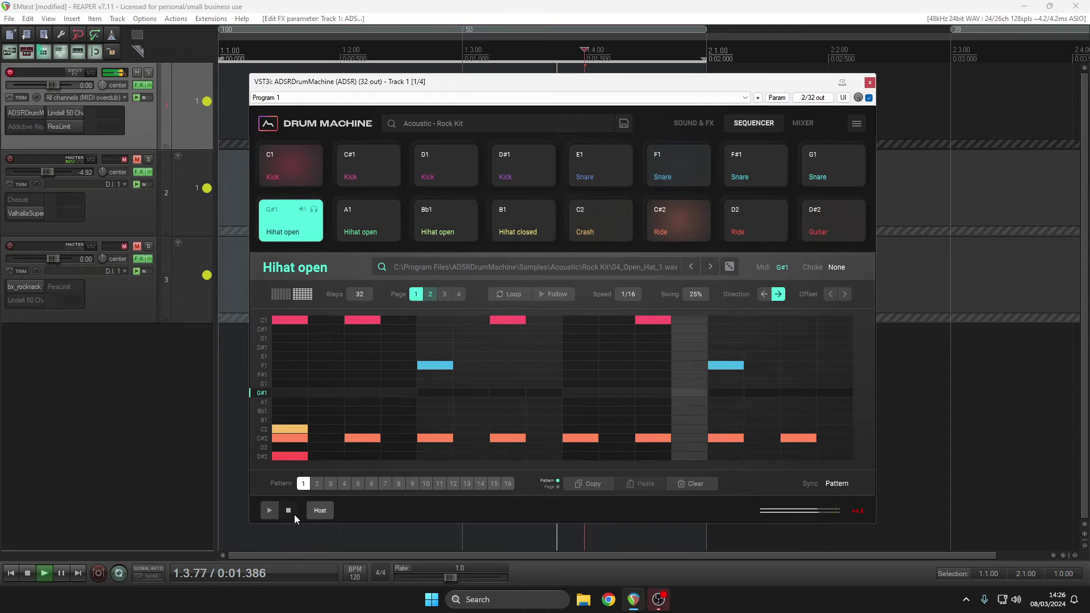
pyautogui.click(316, 484)
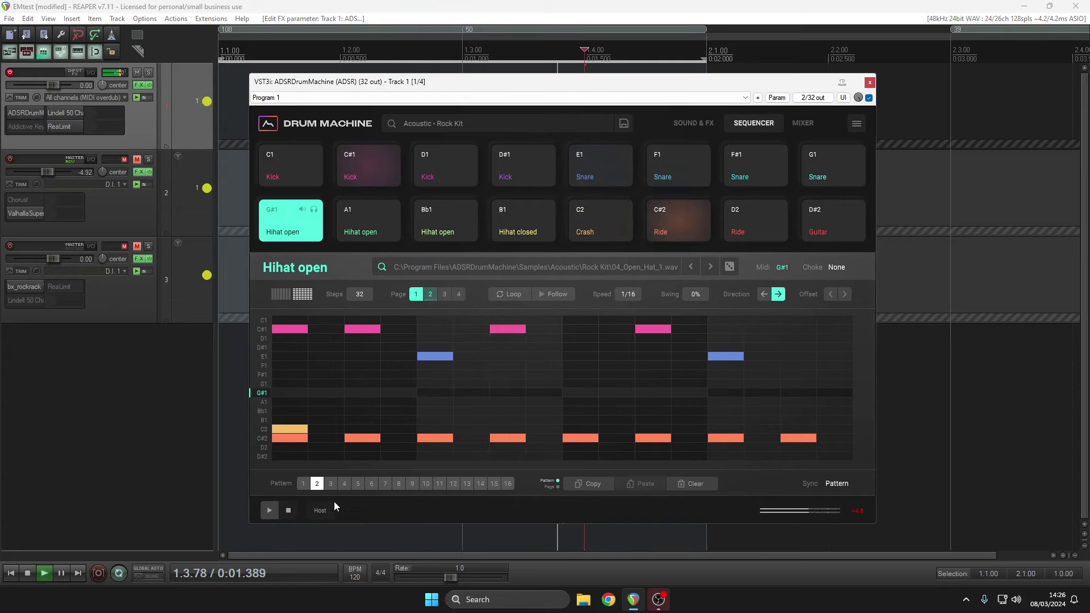
pyautogui.click(331, 484)
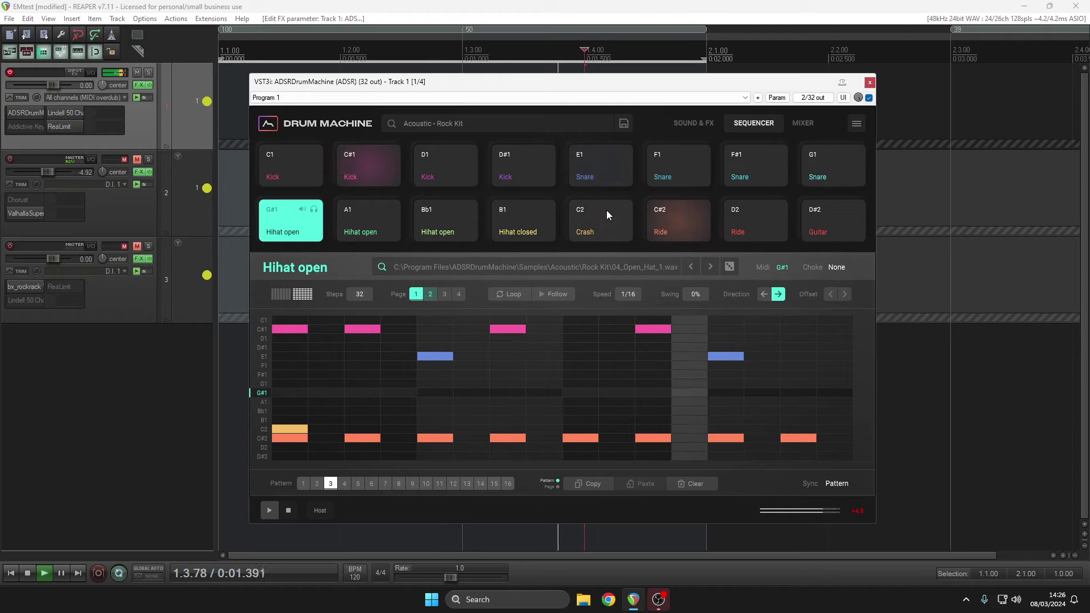
# - Audition the Acoustic - Smooth Jazz Kit and Hip Hop - Classic Hip Hop Kit factory presets
pyautogui.click(479, 123)
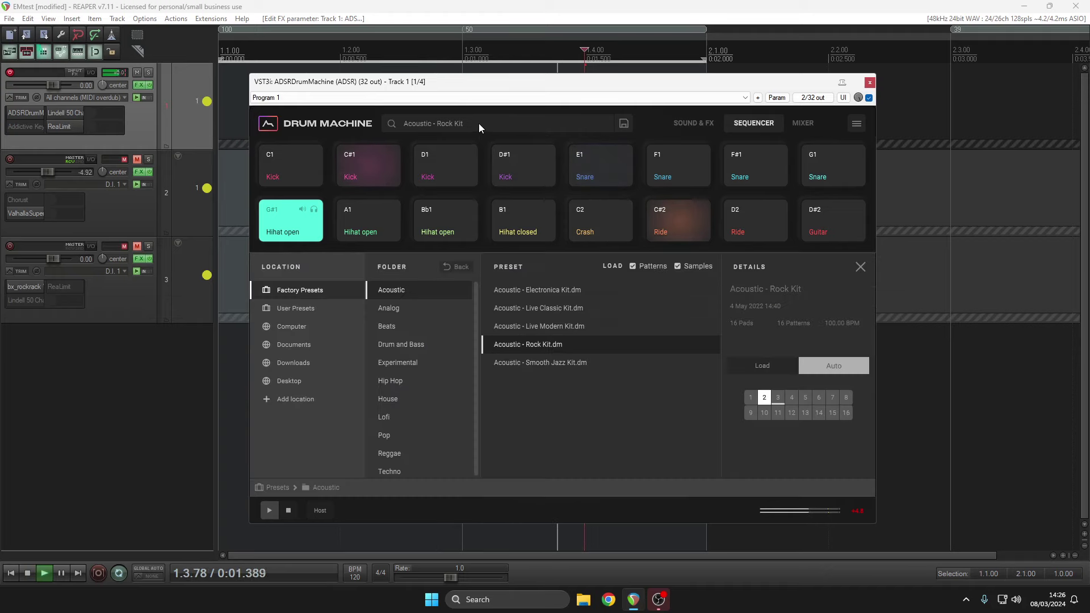
pyautogui.click(545, 363)
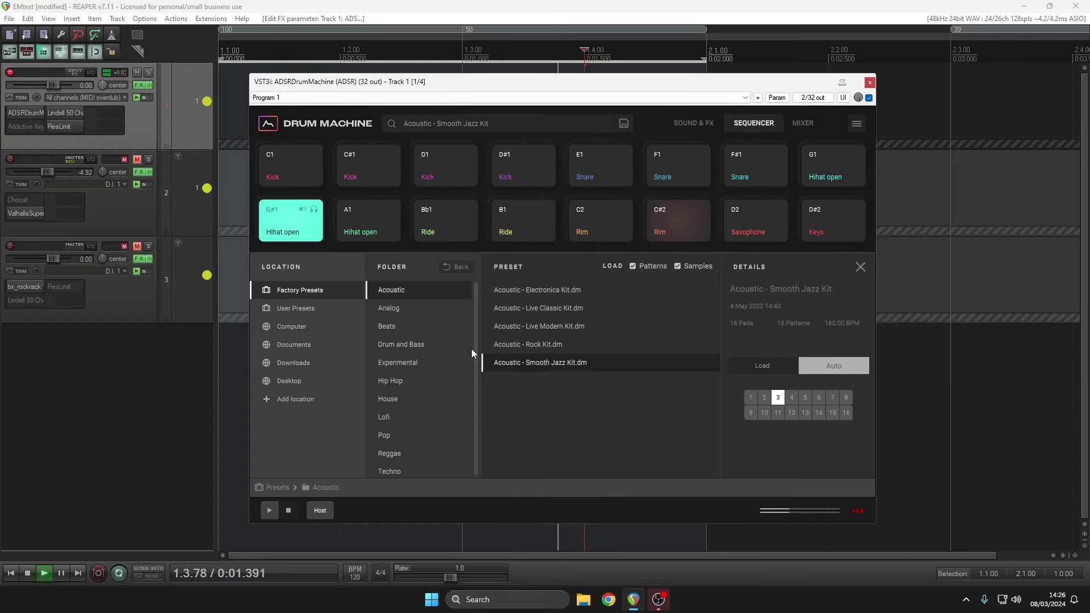
pyautogui.click(397, 381)
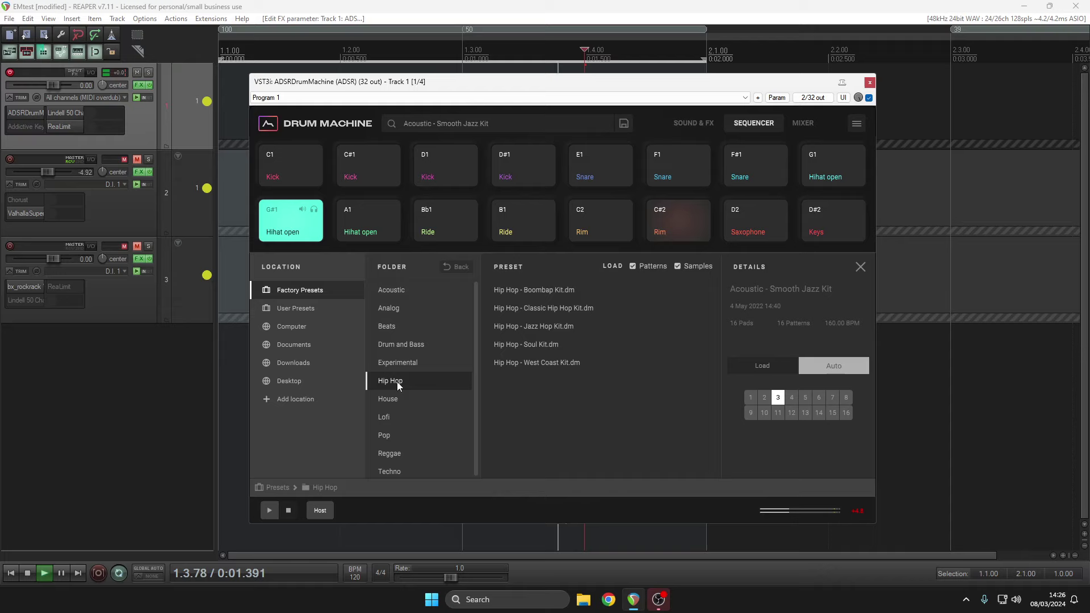
pyautogui.click(537, 306)
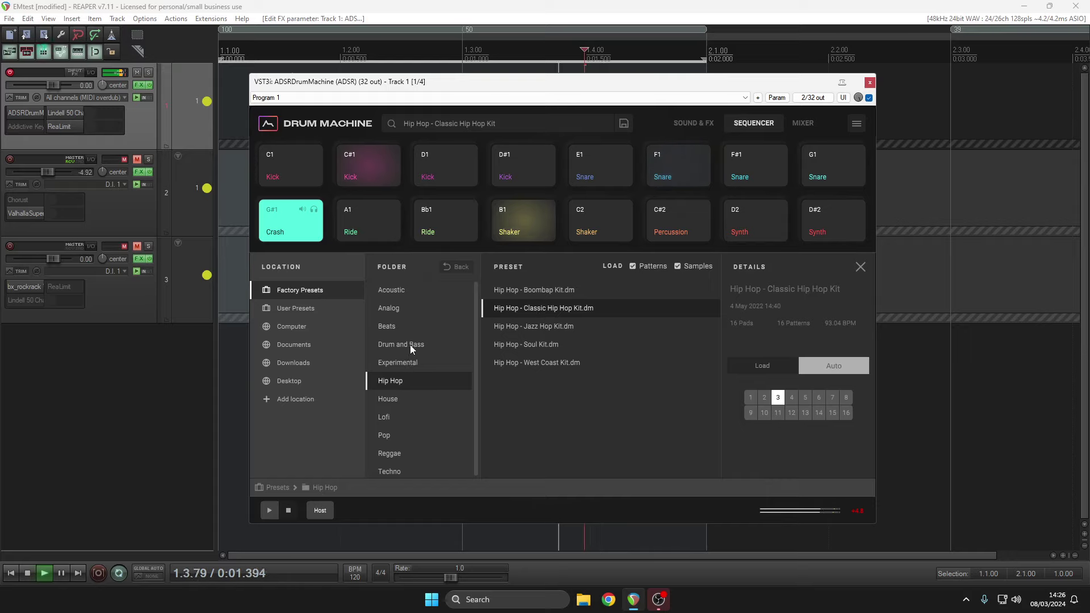
# - Audition the Drum and Bass - Tech Splits and FX preset and the Experimental Ambient Kit, Leftfield Bass and Electronica Kit presets
pyautogui.click(409, 346)
pyautogui.click(513, 294)
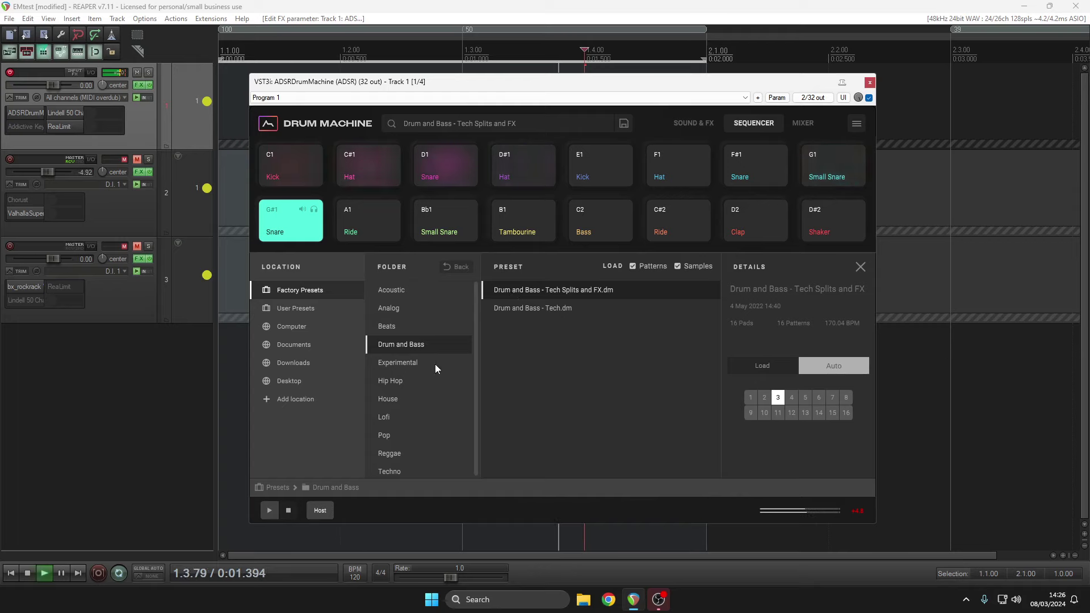
pyautogui.click(408, 359)
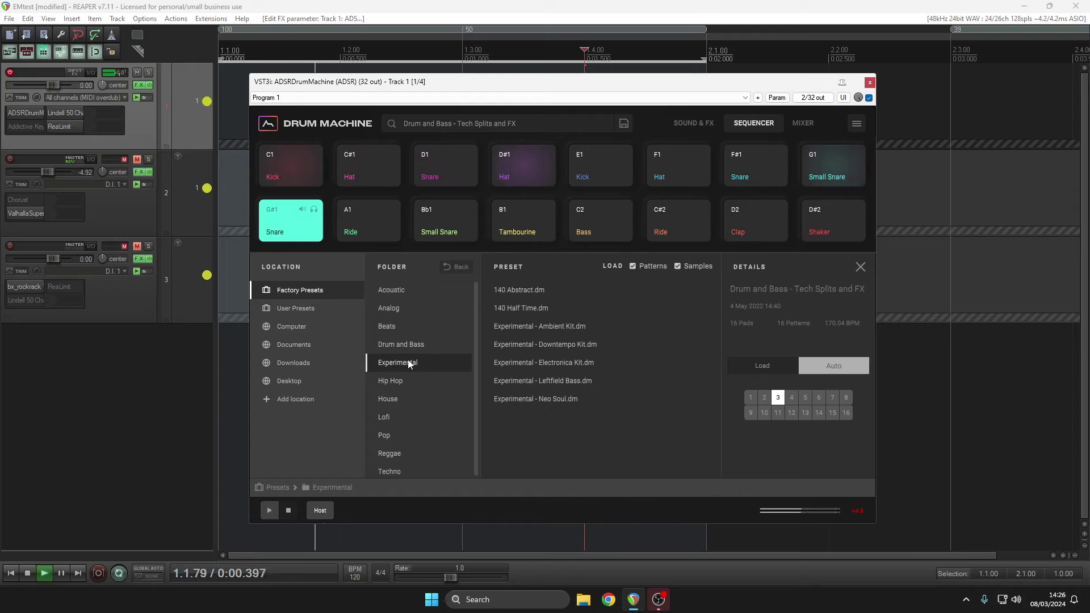
pyautogui.click(529, 327)
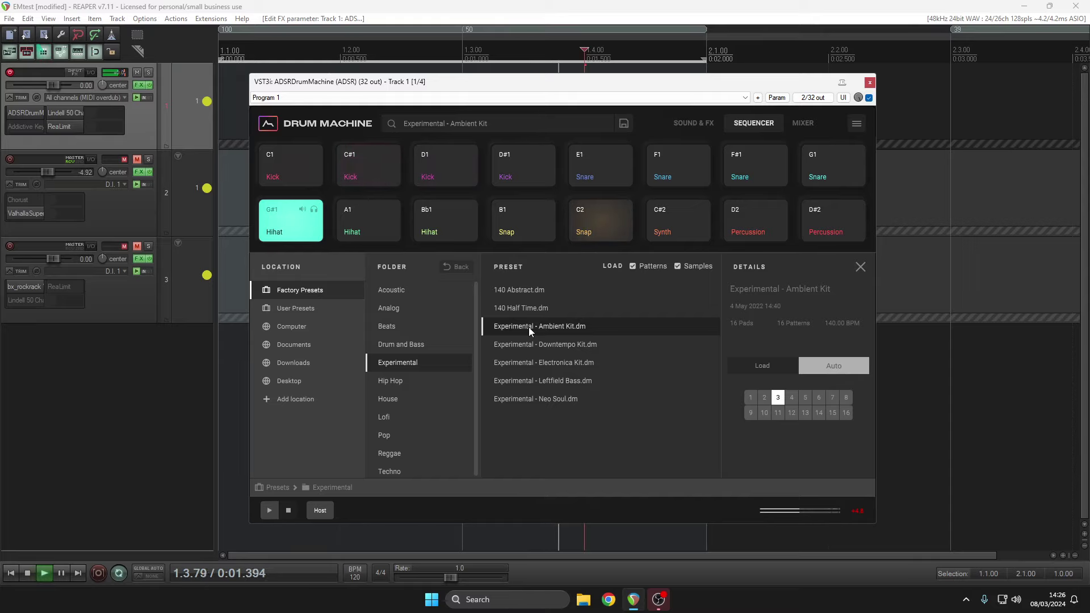
pyautogui.click(523, 377)
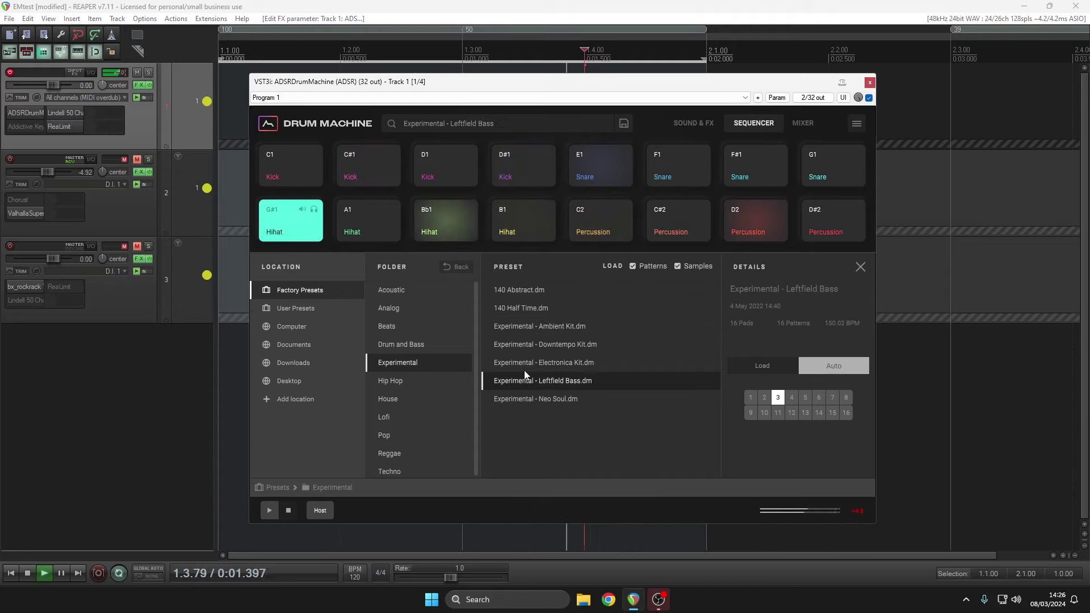
pyautogui.click(526, 363)
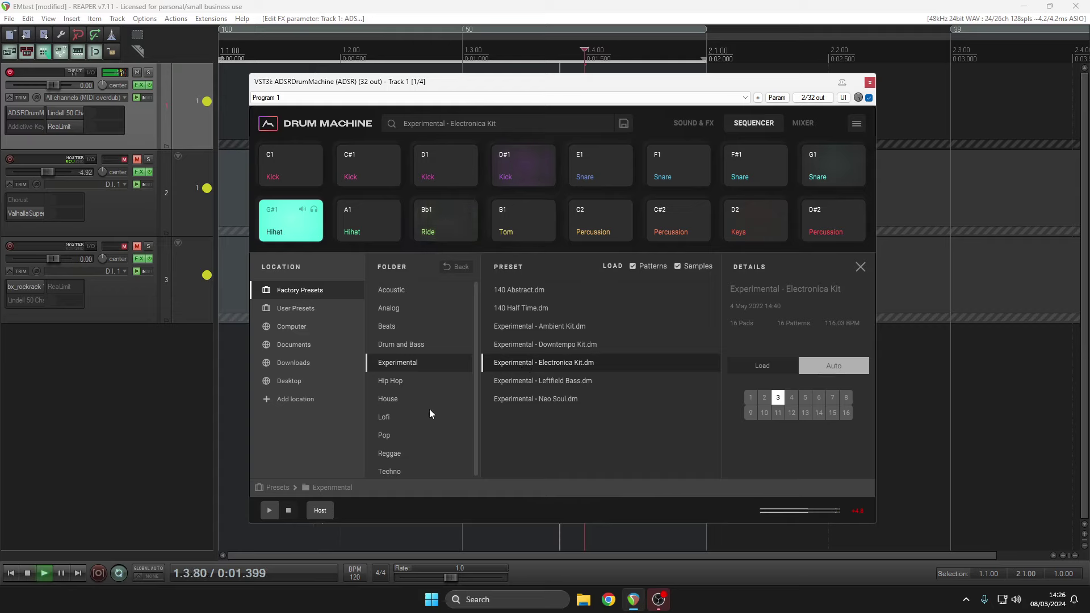
# - Load the House - Deep House Kit factory preset and close the preset browser
pyautogui.click(397, 400)
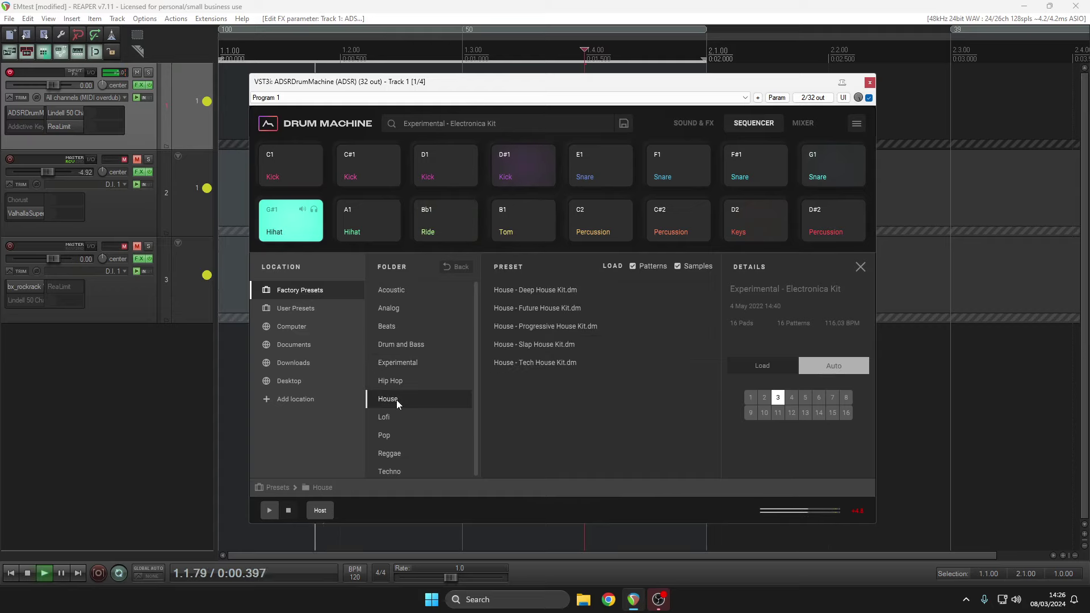
pyautogui.click(530, 293)
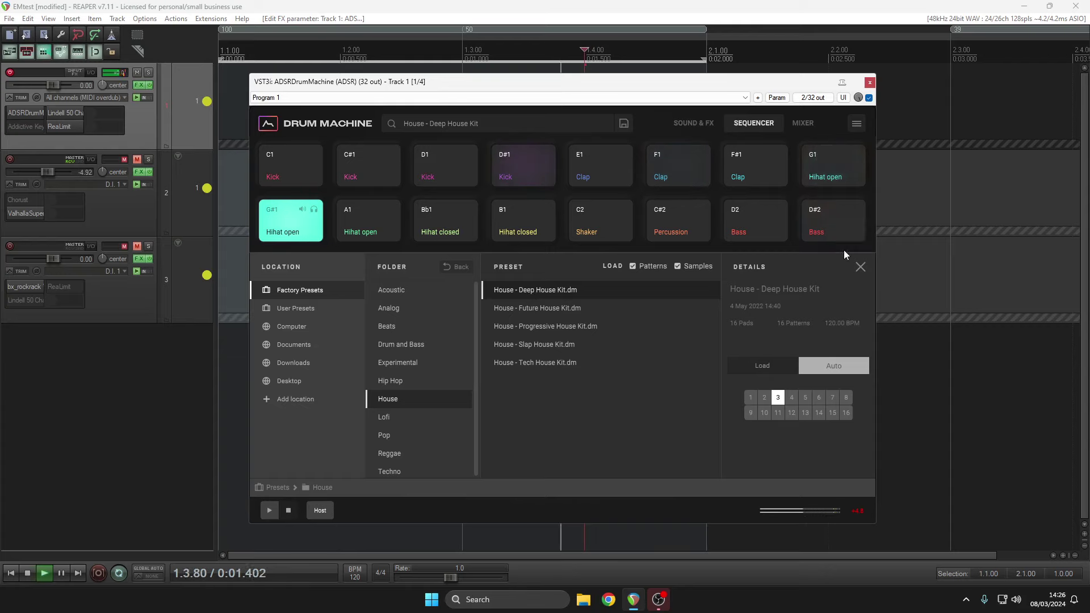
pyautogui.click(860, 267)
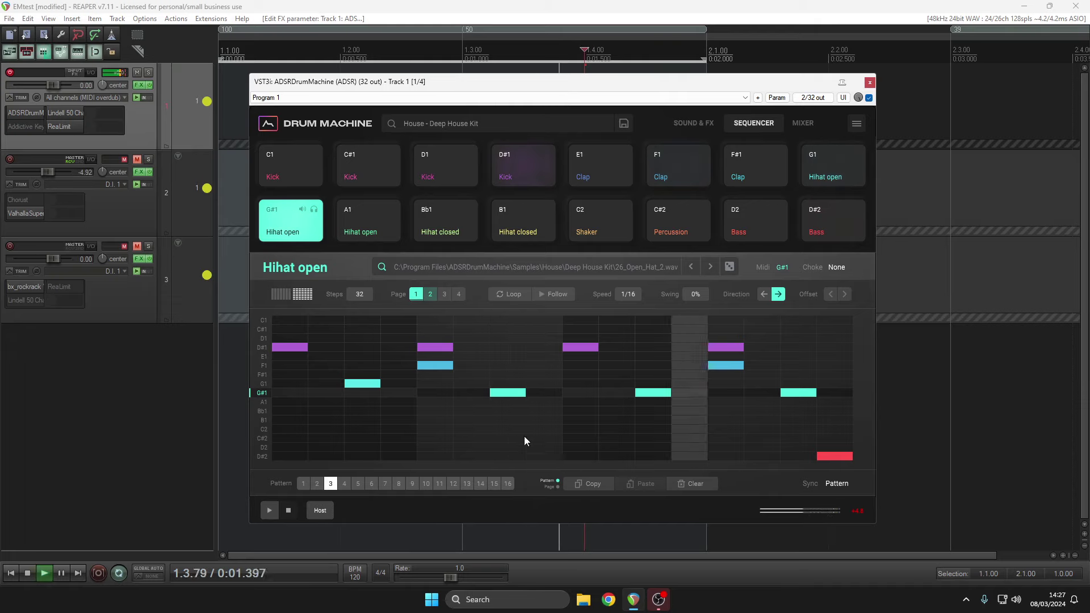
# - Add A1 open hi-hats in pattern 3 on steps 1, 3, 5, 7, 8, 10, 12, 14 and 16
pyautogui.click(291, 403)
pyautogui.click(362, 402)
pyautogui.click(435, 402)
pyautogui.click(534, 402)
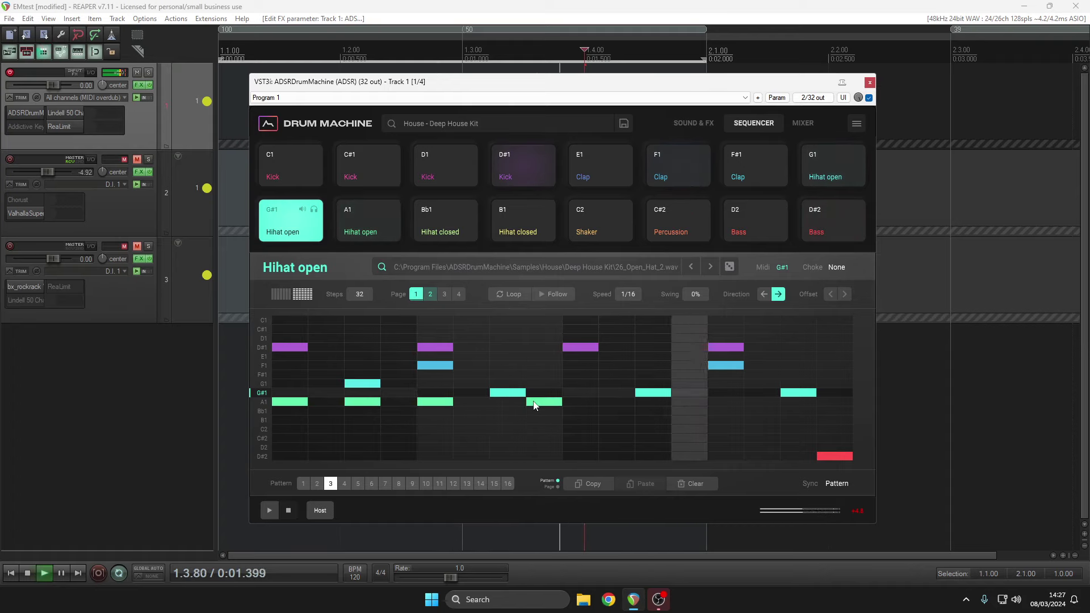
pyautogui.click(509, 401)
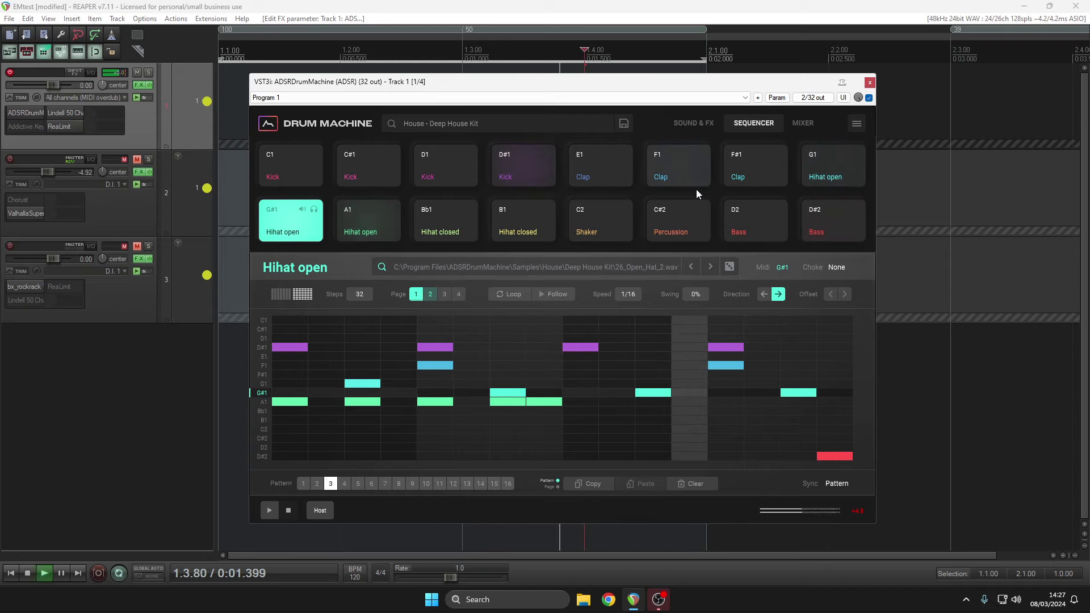
pyautogui.click(683, 401)
pyautogui.click(762, 402)
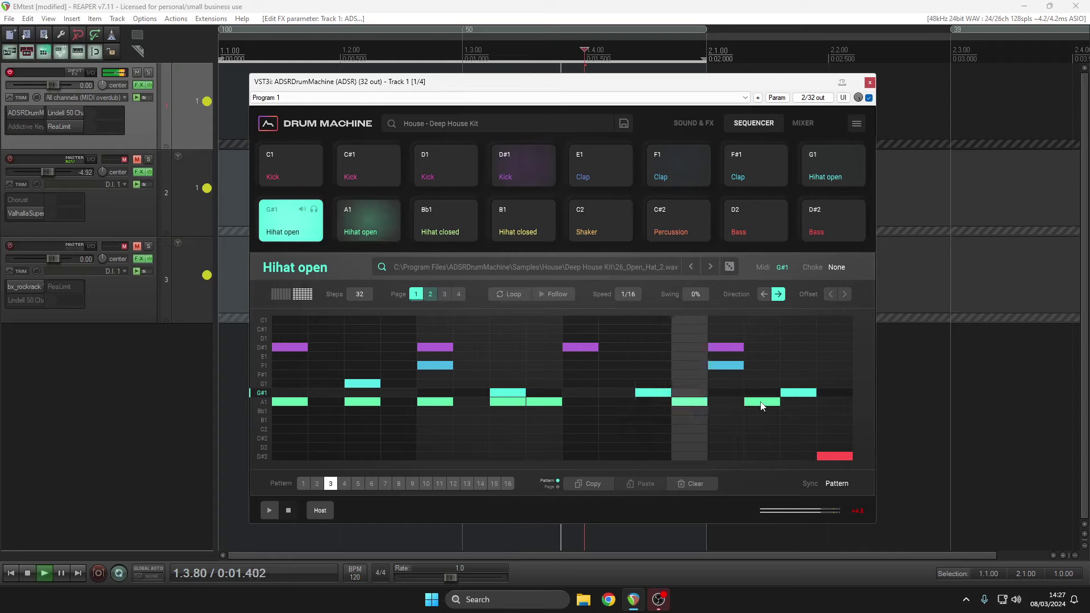
pyautogui.click(833, 402)
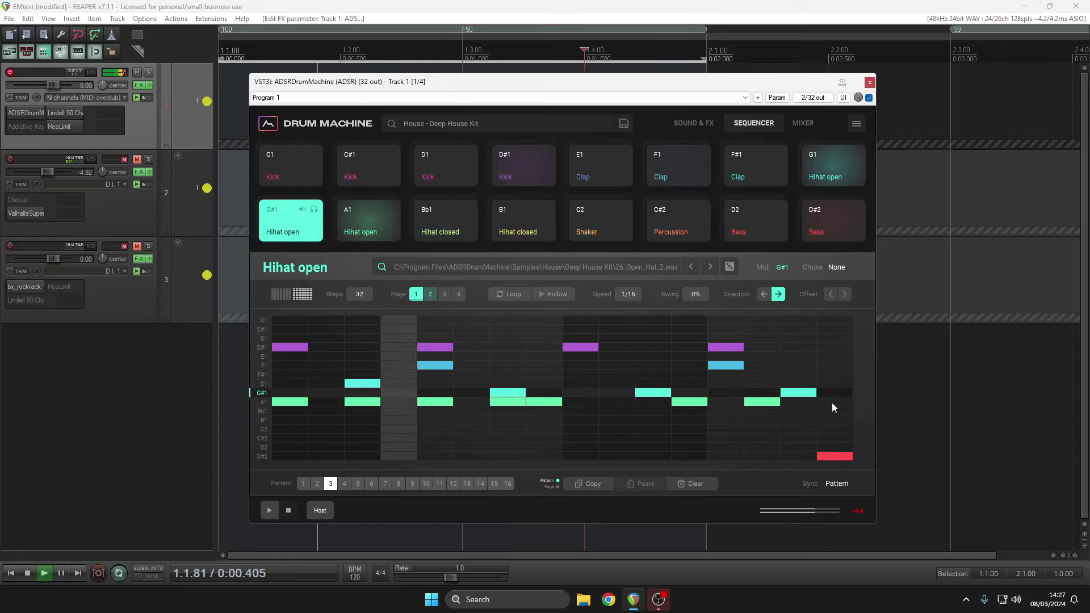
pyautogui.click(616, 401)
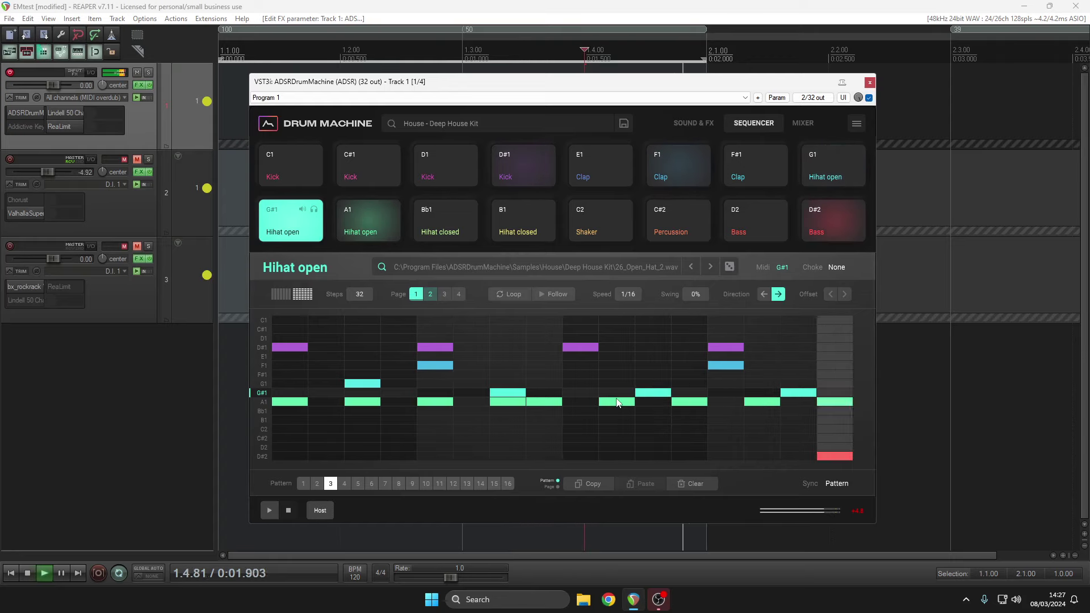
# - Raise the A1 open hi-hat's level slightly in the mixer and nudge the F1 clap's level
pyautogui.click(688, 124)
pyautogui.click(813, 126)
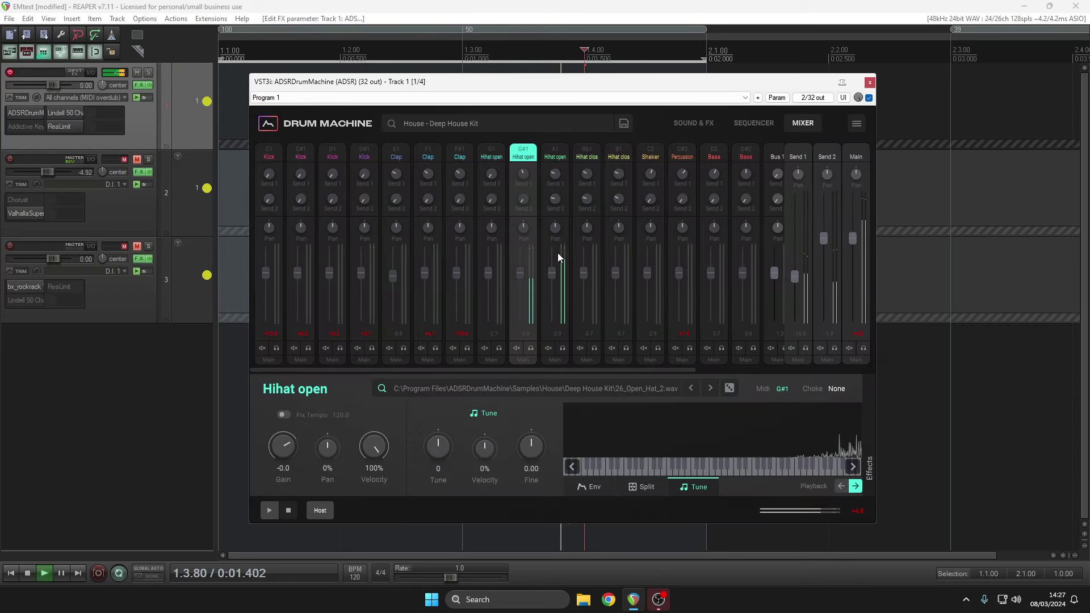
pyautogui.moveTo(552, 271)
pyautogui.mouseDown()
pyautogui.moveTo(554, 250)
pyautogui.moveTo(553, 264)
pyautogui.mouseUp()
pyautogui.moveTo(427, 274)
pyautogui.mouseDown()
pyautogui.moveTo(426, 257)
pyautogui.moveTo(429, 272)
pyautogui.mouseUp()
# - Randomize the G#1 channel's sample to 26_Kick_3.wav and keep randomizing the A1 channel's sample until it loads 26_Shaker_1.wav
pyautogui.click(730, 388)
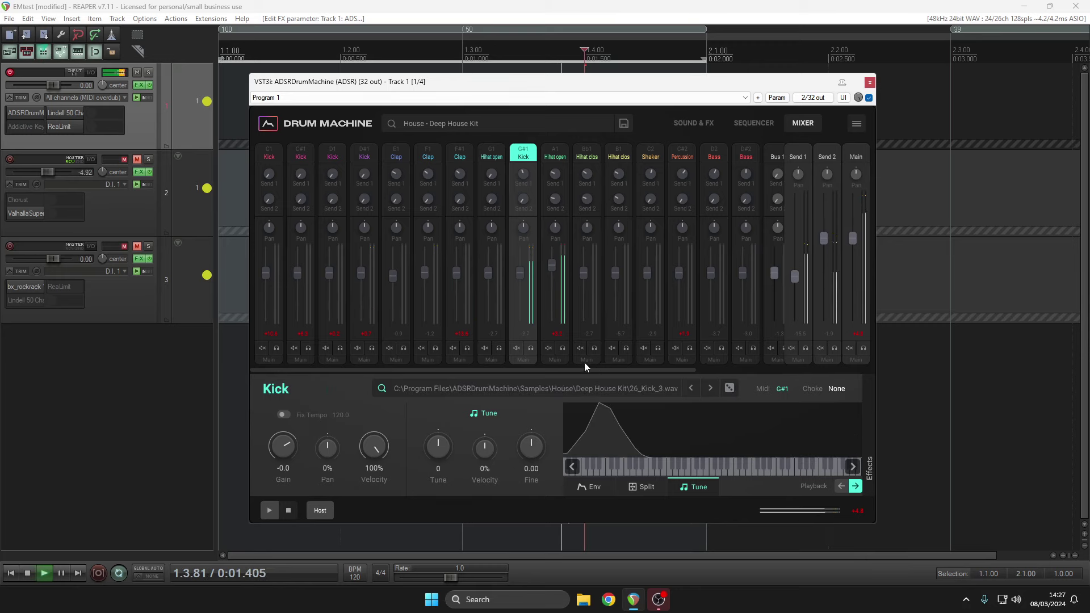
pyautogui.click(564, 260)
pyautogui.click(555, 153)
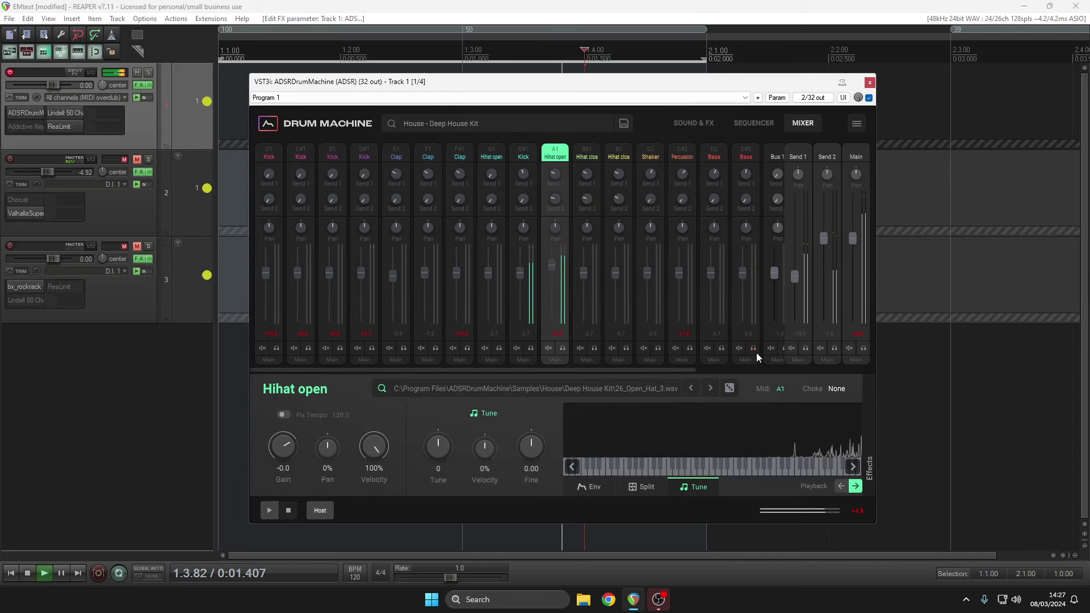
pyautogui.click(729, 389)
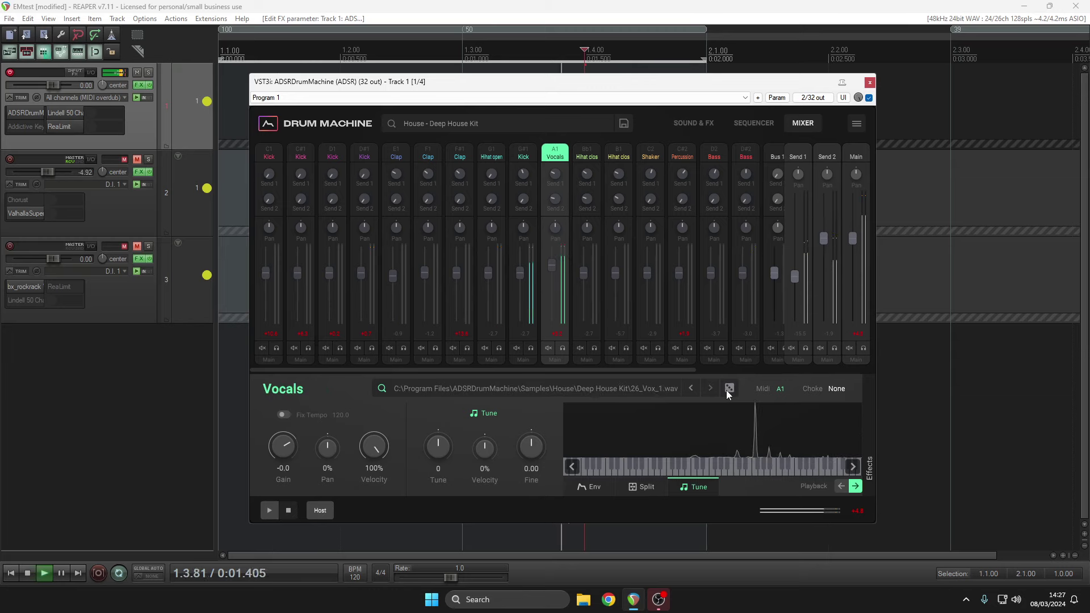
pyautogui.click(727, 390)
pyautogui.click(728, 390)
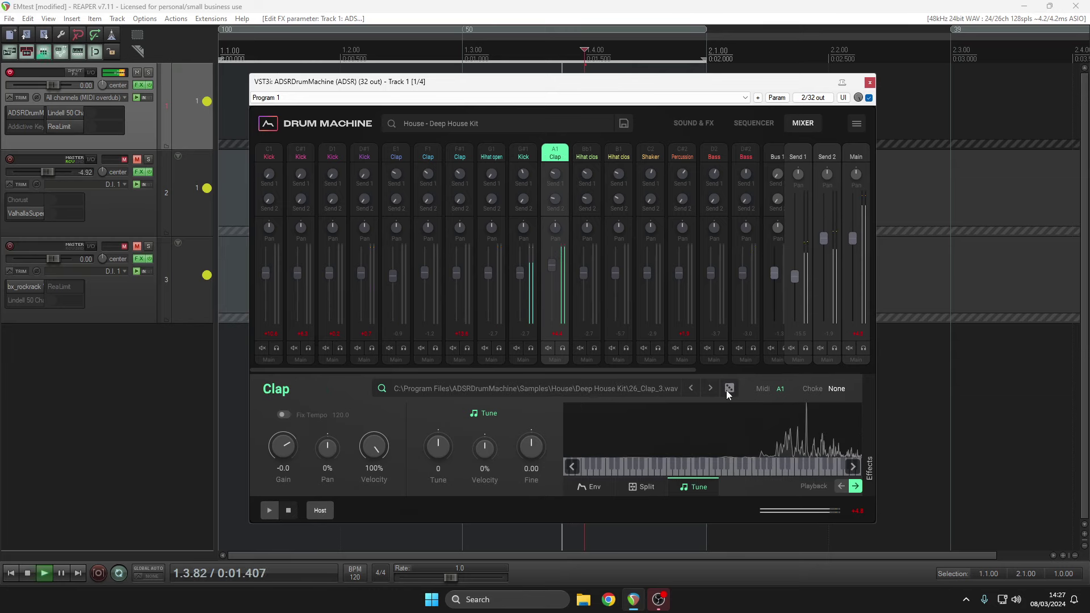
pyautogui.click(727, 390)
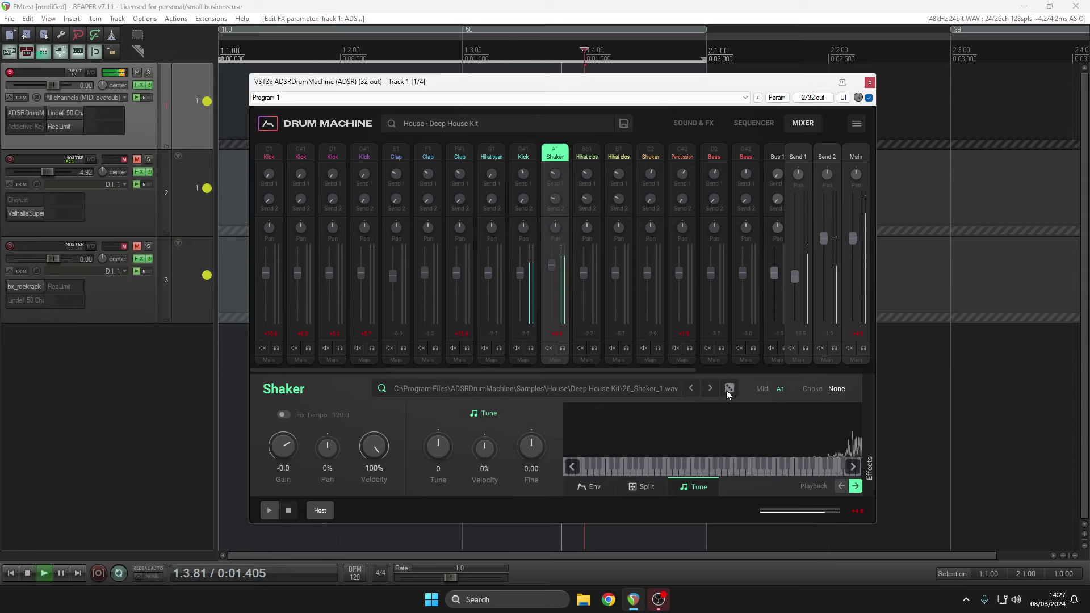
# - Randomize the D#2 bass channel's sample, loading 26_Kick_4.wav from the Deep House Kit
pyautogui.click(744, 153)
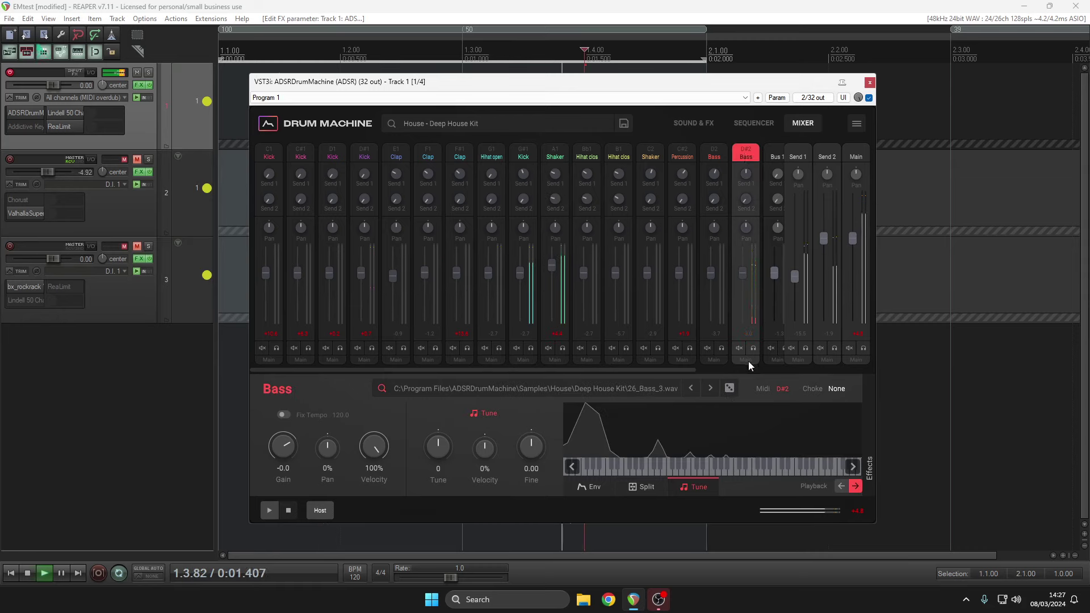
pyautogui.click(729, 389)
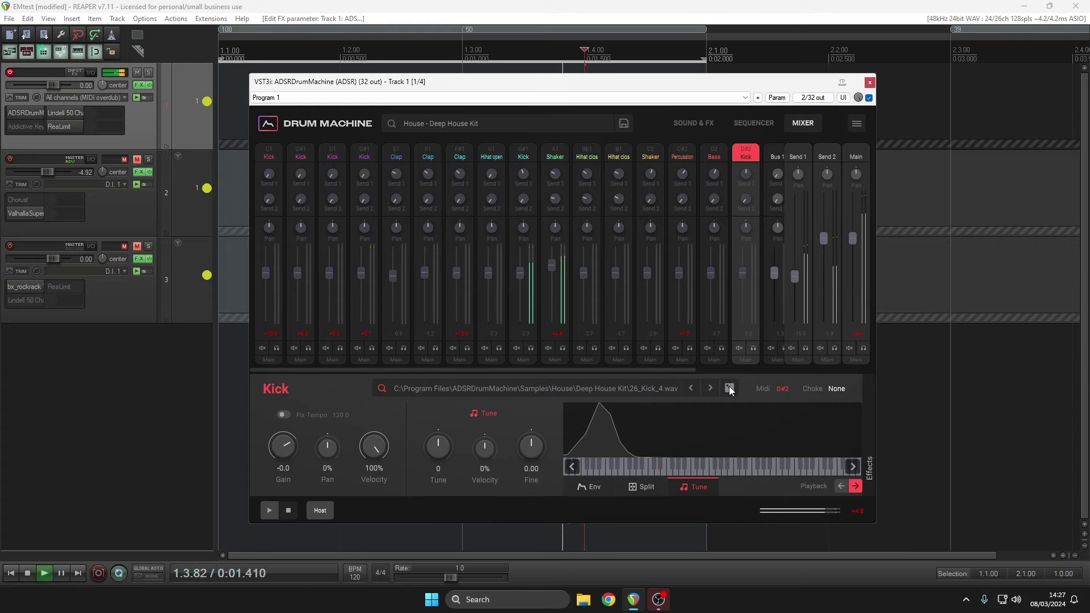
# - Load the Lofi - LoFI Classic Kit from the factory presets and close the preset browser
pyautogui.click(544, 129)
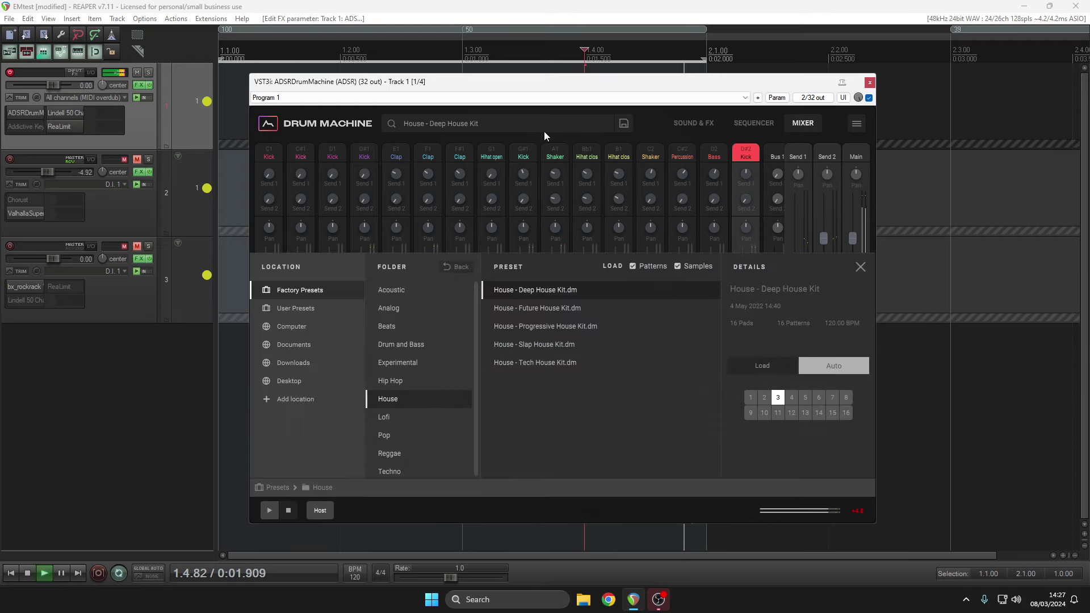
pyautogui.click(386, 419)
pyautogui.click(525, 329)
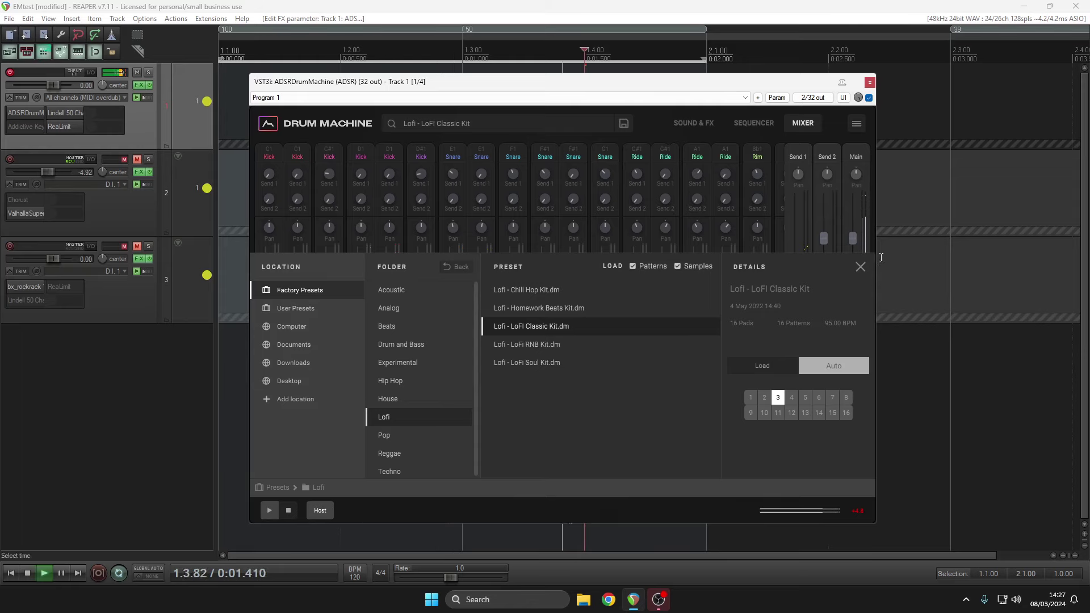
pyautogui.click(860, 267)
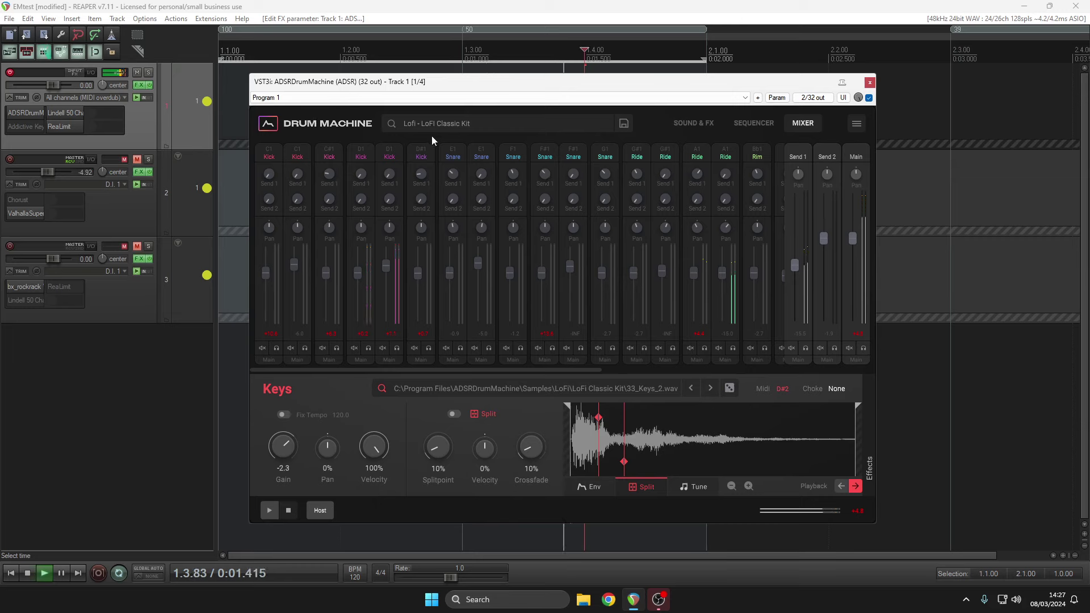
# - Randomize the D1 kick channel's sample repeatedly until it loads 33_Kick_3.wav
pyautogui.click(397, 159)
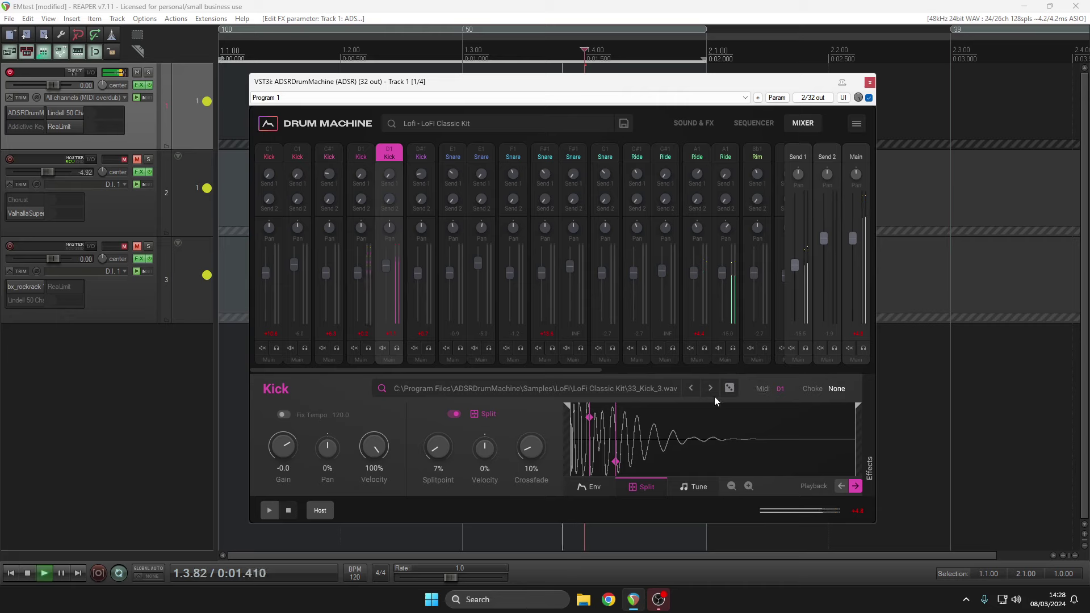
pyautogui.click(731, 388)
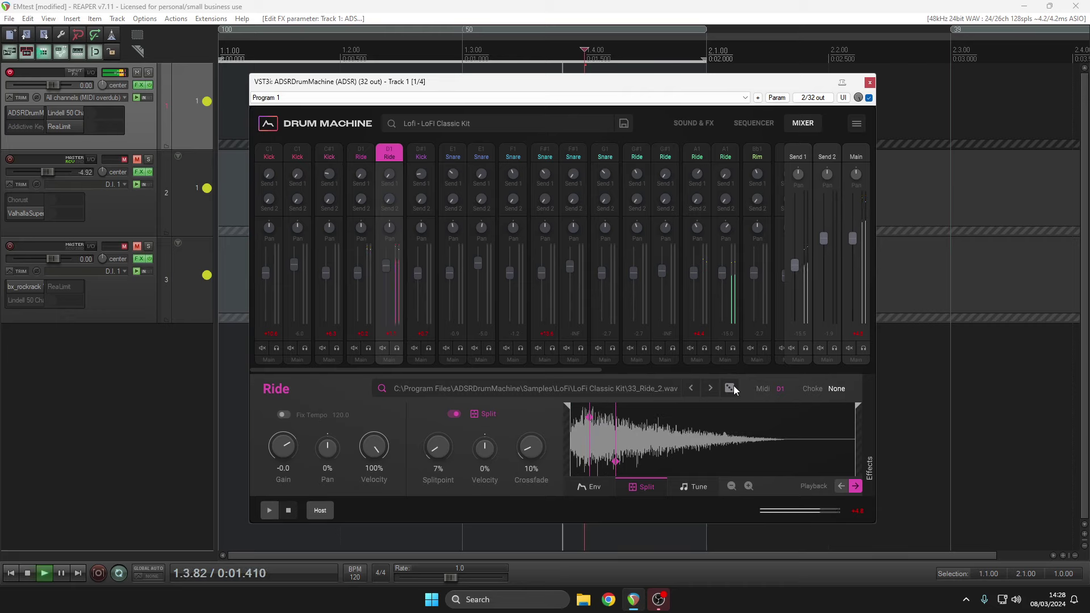
pyautogui.click(733, 387)
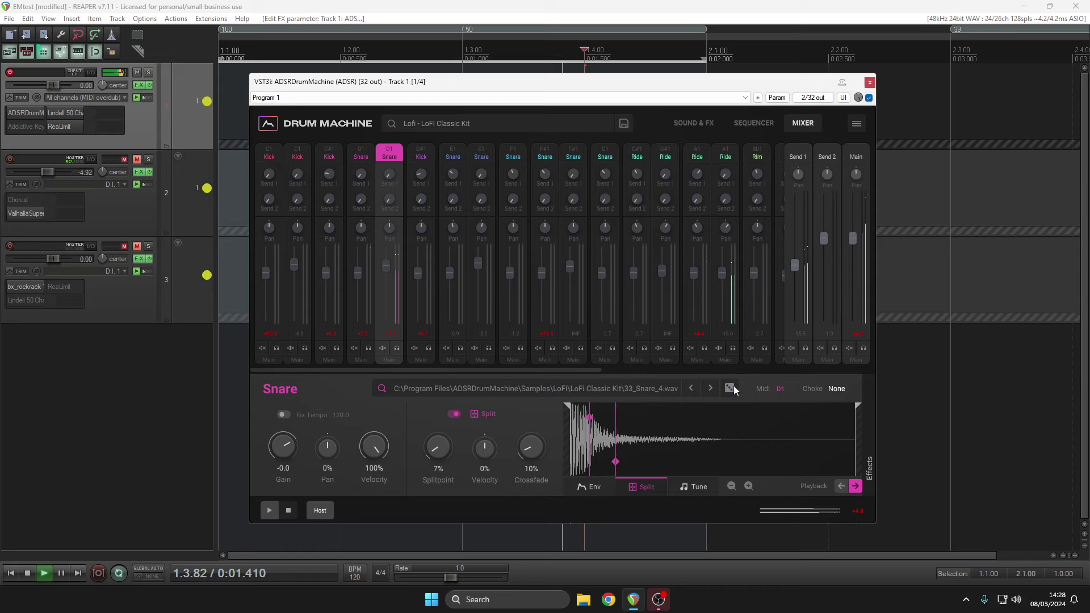
pyautogui.click(732, 387)
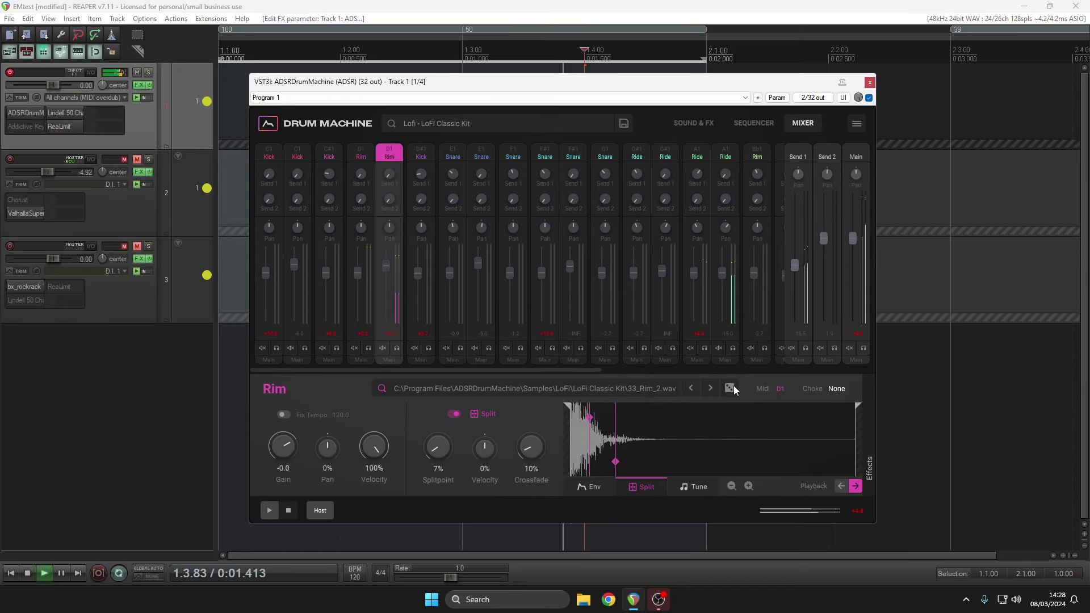
pyautogui.click(732, 388)
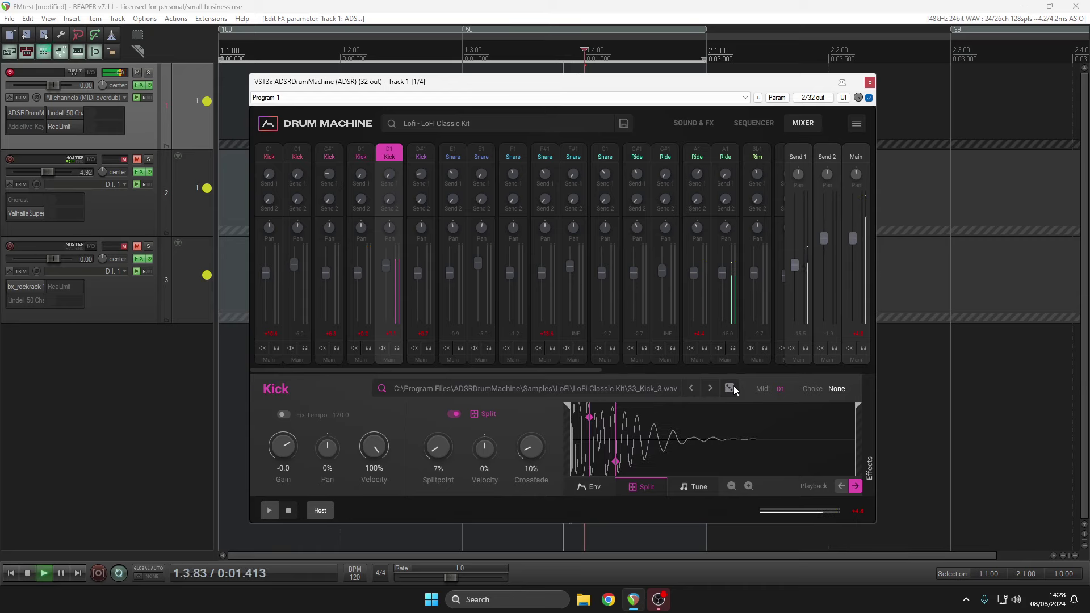
# - Randomize the E1 snare channel's sample repeatedly until it loads 33_Snare_3.wav
pyautogui.click(480, 152)
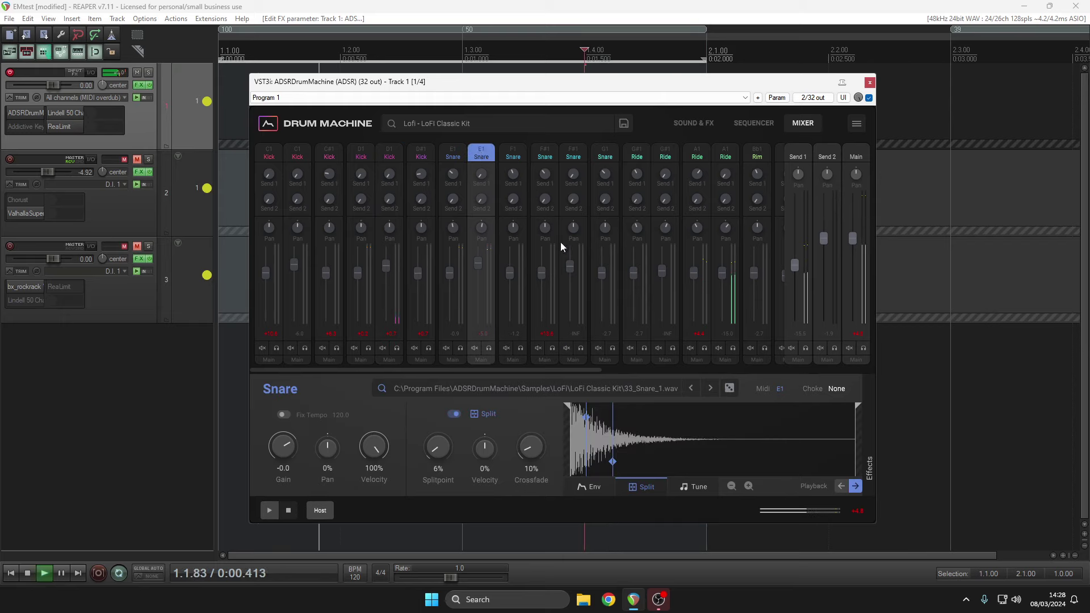
pyautogui.click(729, 388)
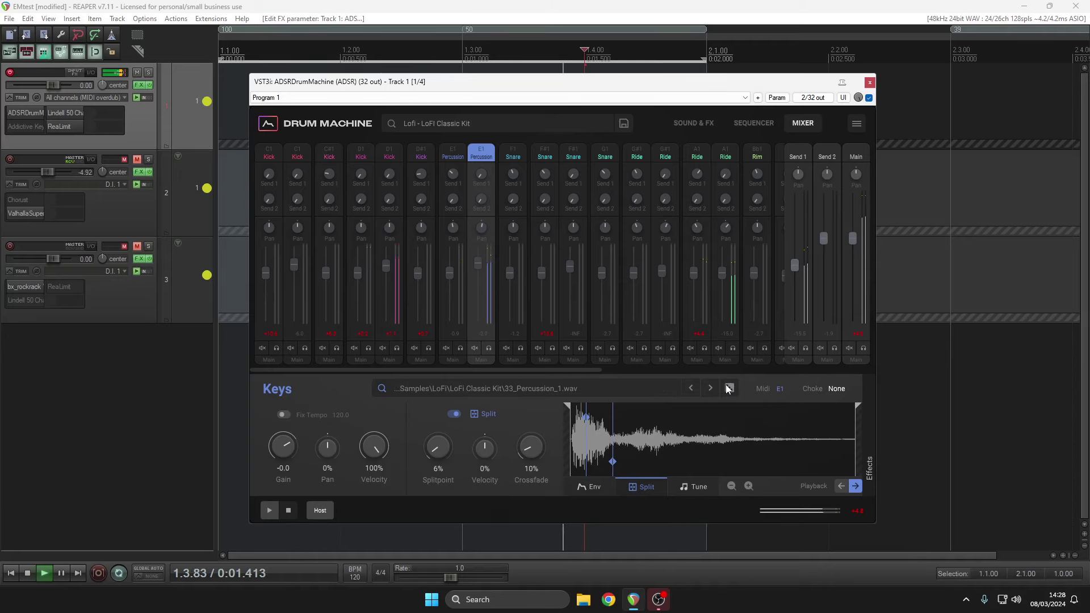
pyautogui.click(729, 388)
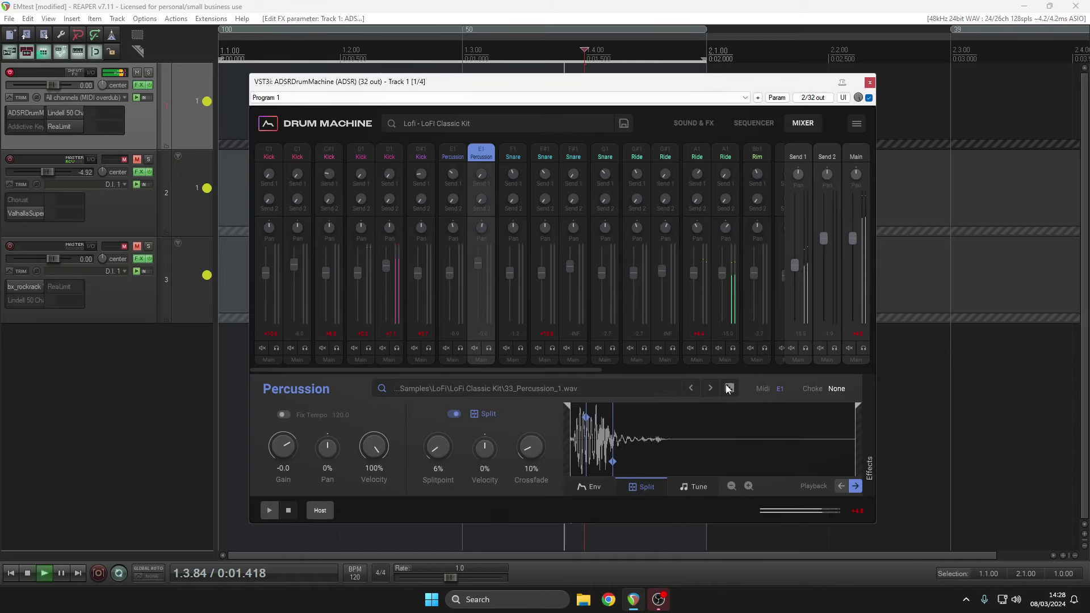
pyautogui.click(729, 388)
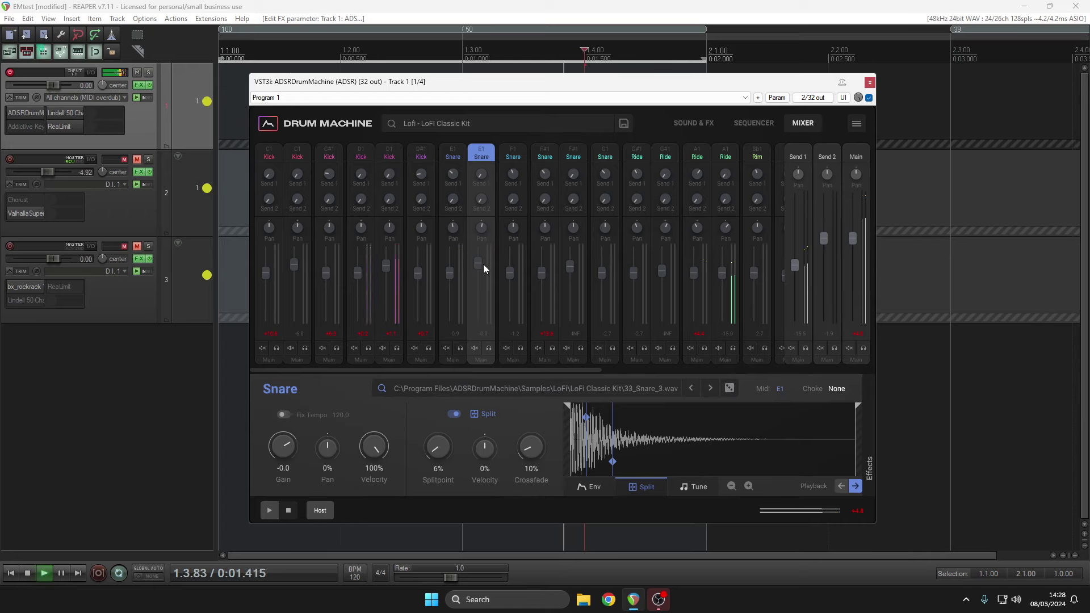
pyautogui.scroll(3, 481, 265)
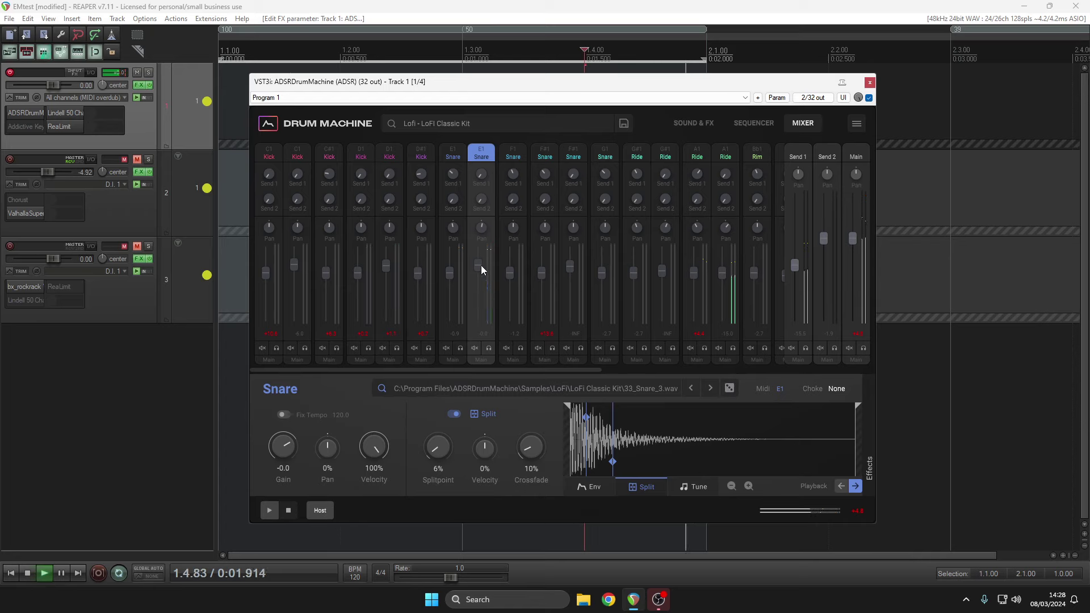
# - Audition the LoFi RNB Kit and the factory Reggaeton, Reggae and Dancehall kits
pyautogui.click(455, 125)
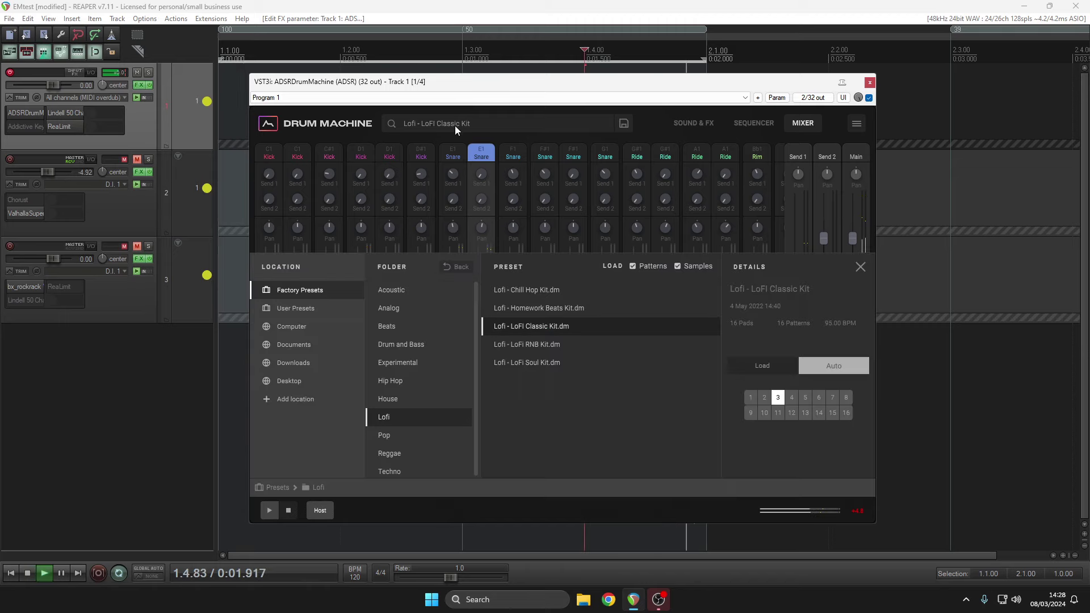
pyautogui.click(521, 342)
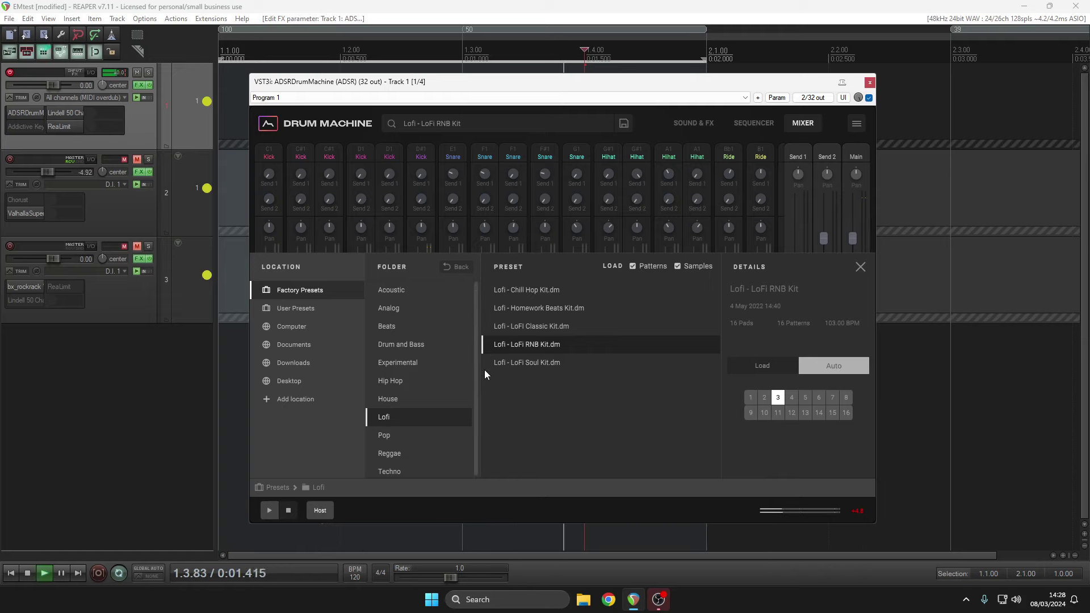
pyautogui.click(383, 458)
pyautogui.click(531, 345)
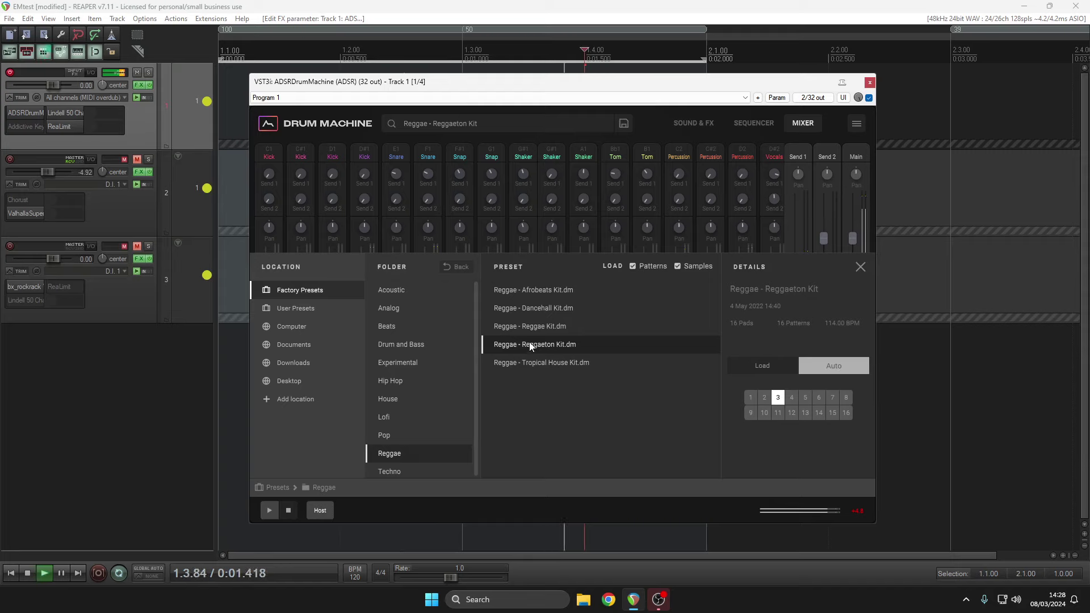
pyautogui.click(532, 327)
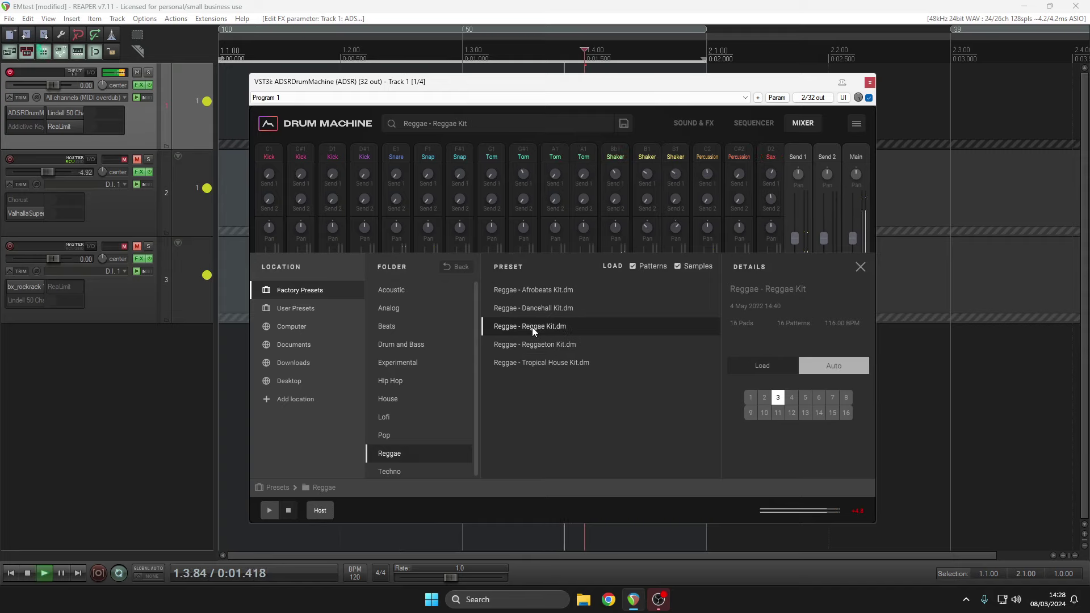
pyautogui.click(533, 309)
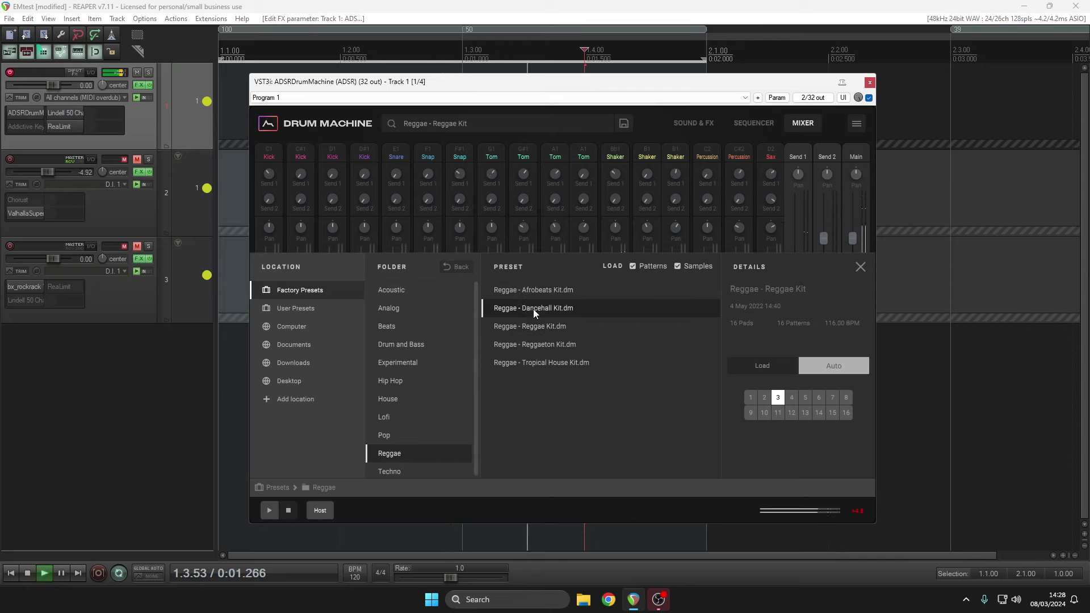
# - Audition the Rave Techno and Electro Techno kits and the Drum and Bass - Tech kit
pyautogui.click(390, 469)
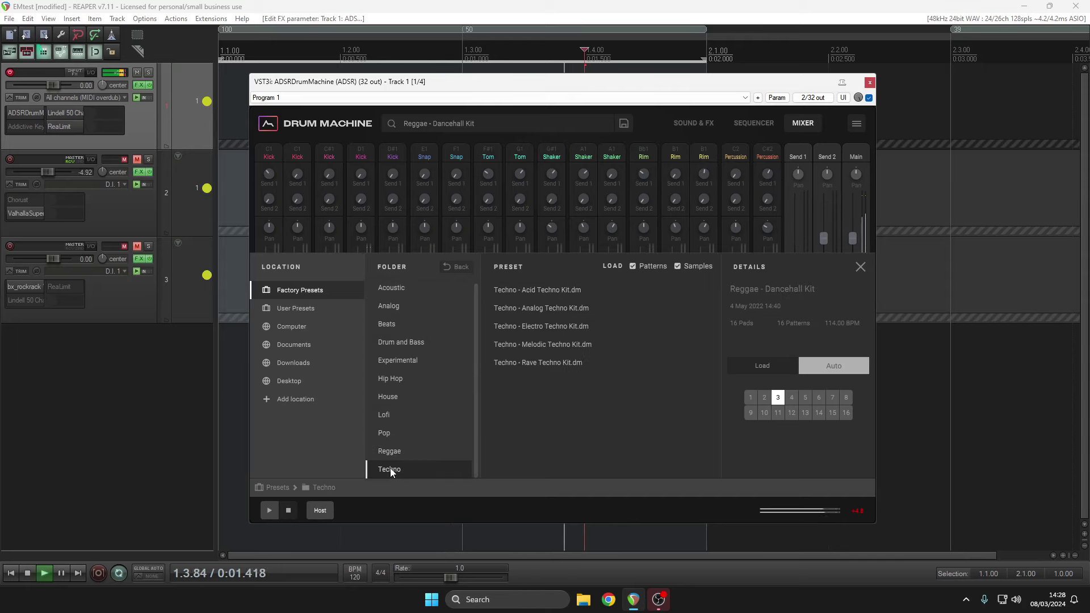
pyautogui.click(518, 362)
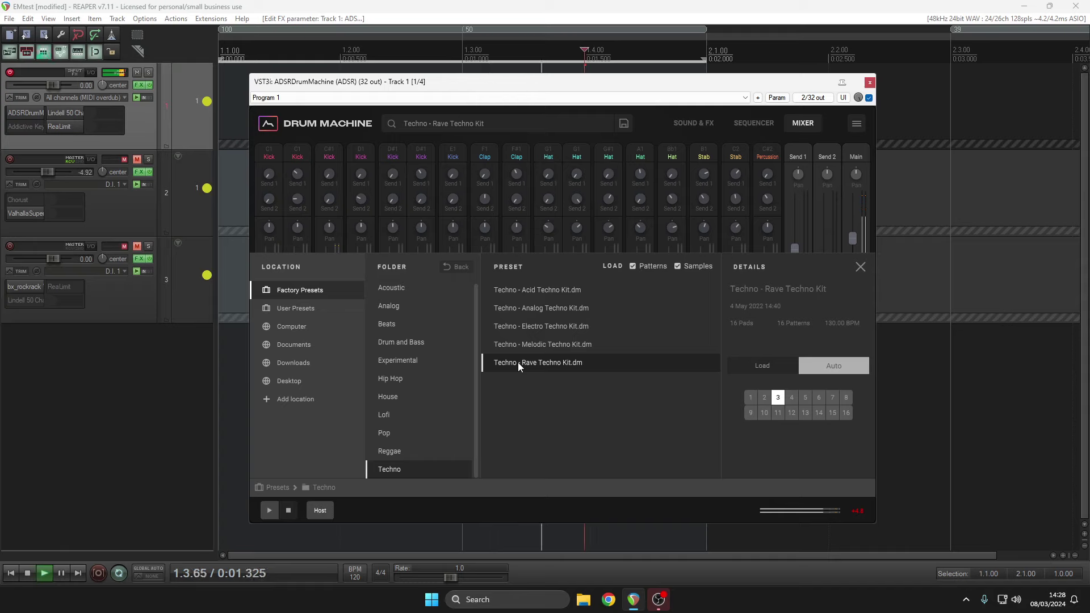
pyautogui.click(523, 325)
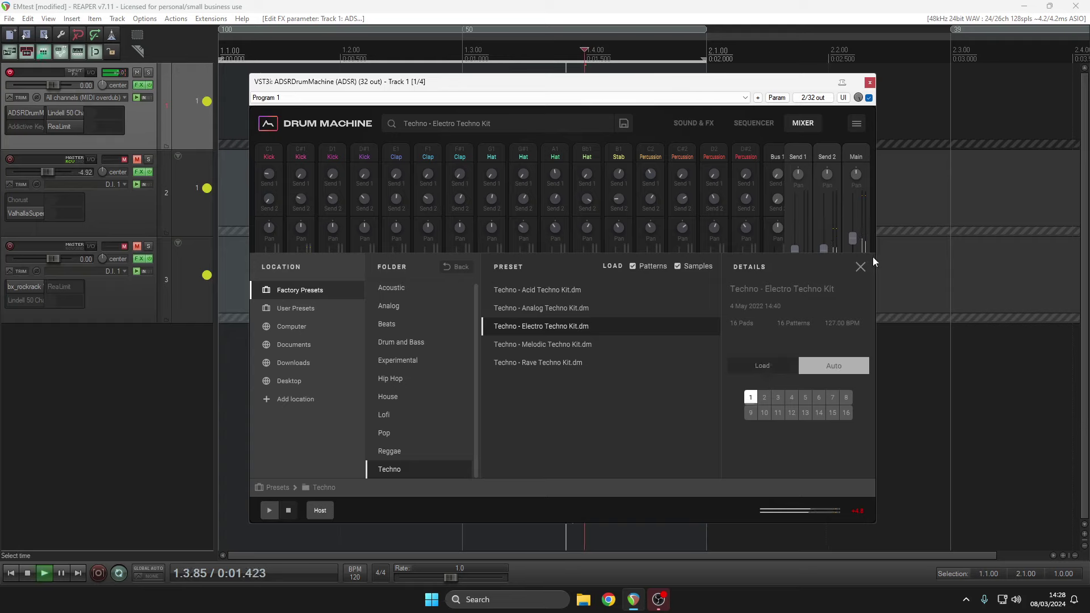
pyautogui.click(420, 342)
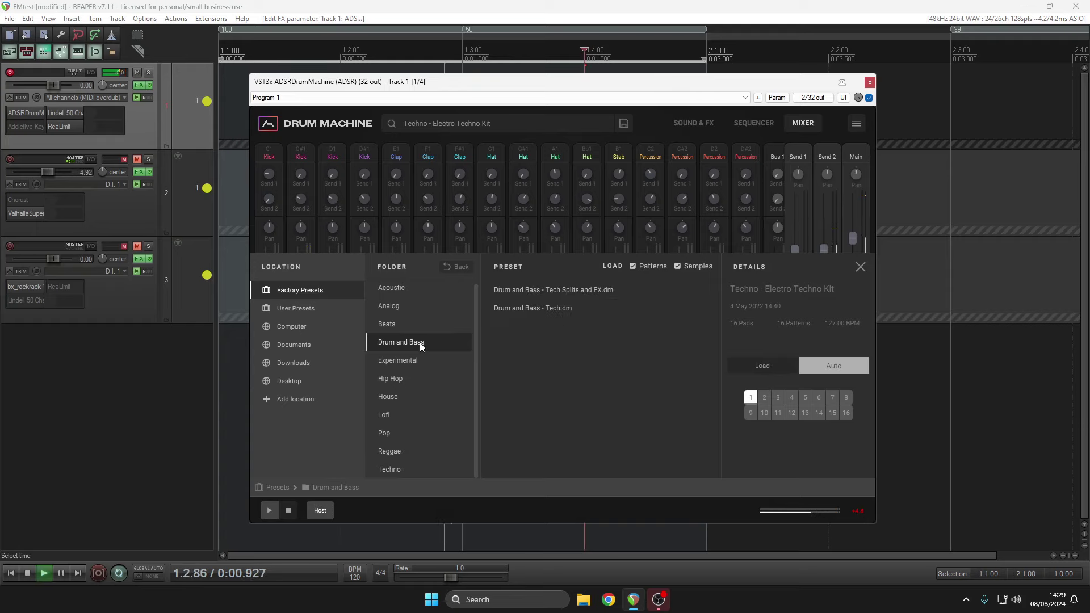
pyautogui.click(530, 309)
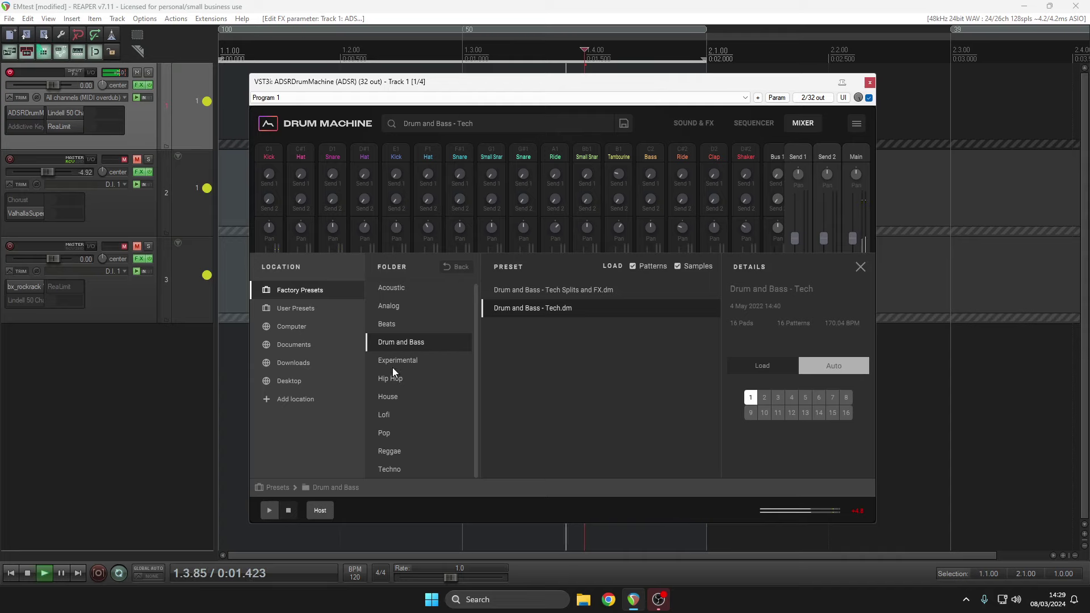
# - Load the Lofi - Chill Hop Kit from the factory presets and close the preset browser
pyautogui.click(386, 415)
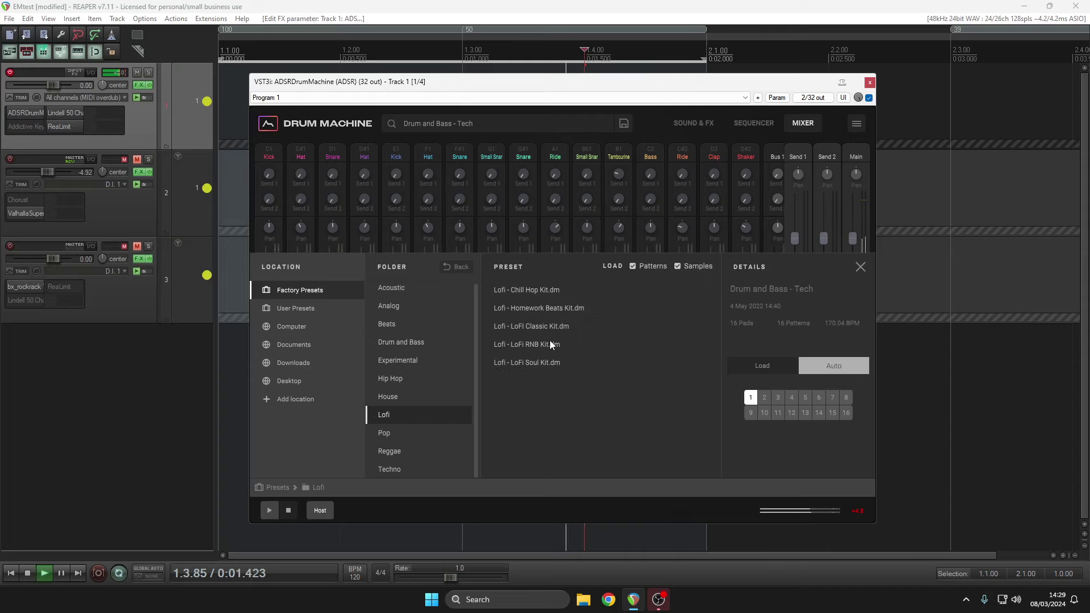
pyautogui.click(540, 289)
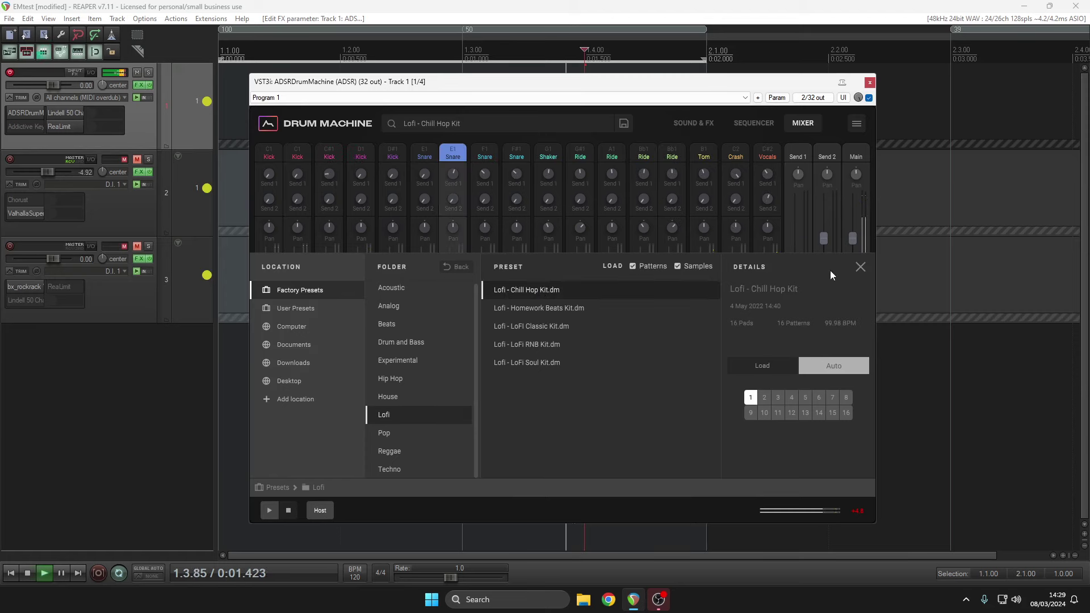
pyautogui.click(860, 267)
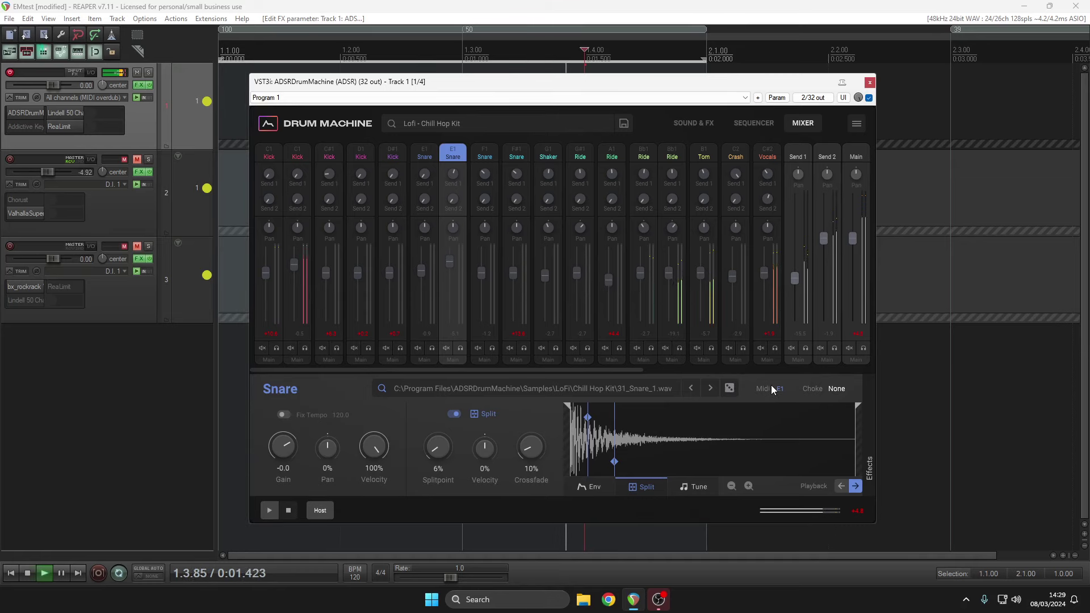
# - Randomize the E1 snare channel's sample until it loads 31_Percussion_2.wav from the Chill Hop Kit
pyautogui.click(729, 388)
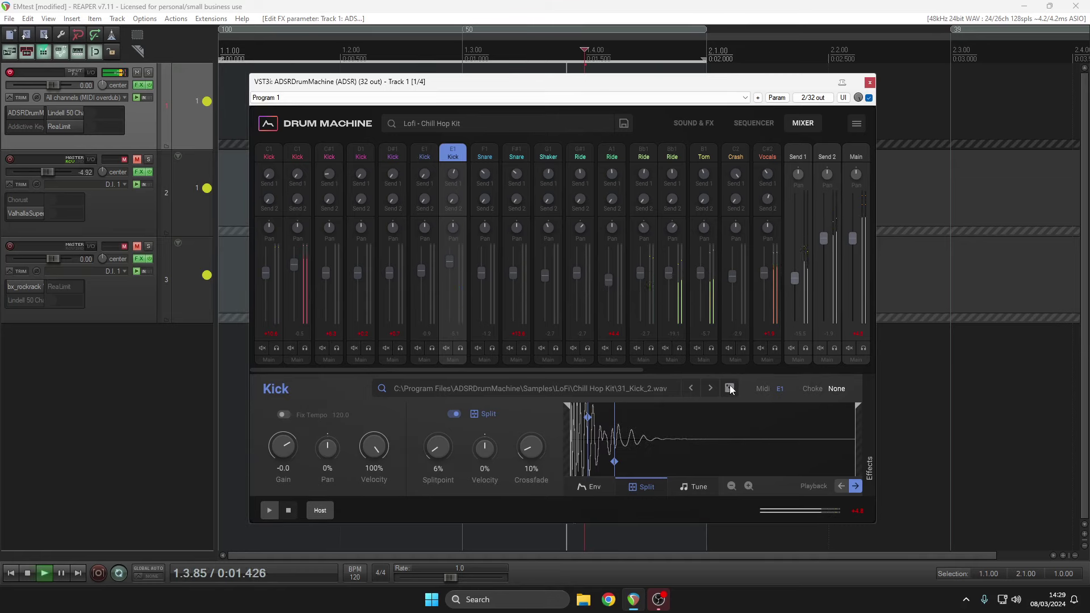
pyautogui.click(729, 388)
pyautogui.click(729, 388)
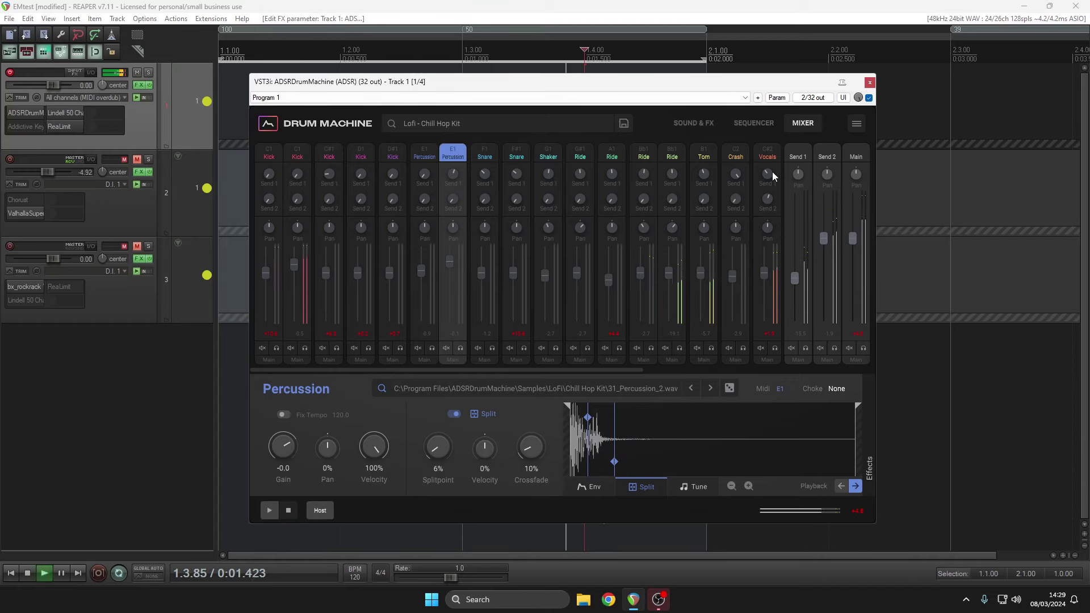
# - Add G1 shaker hits on steps 2 and 12 of pattern 1 in the sequencer
pyautogui.click(739, 126)
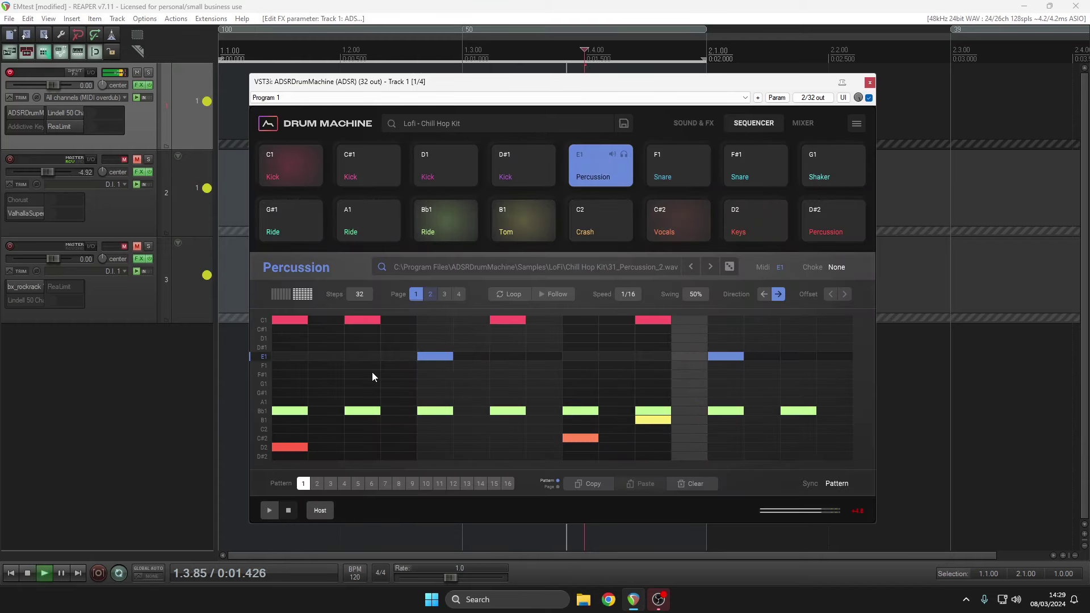
pyautogui.click(328, 383)
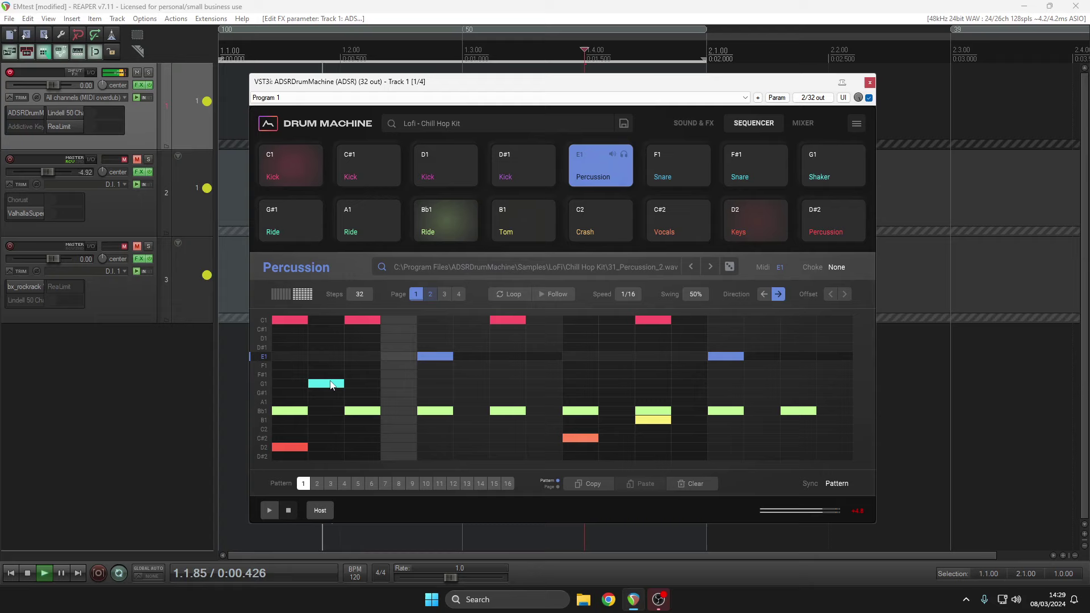
pyautogui.click(690, 383)
# - Add kicks in pattern 1: D1 on steps 2, 10 and 15, C#1 on step 14 and D#1 on step 8
pyautogui.click(618, 339)
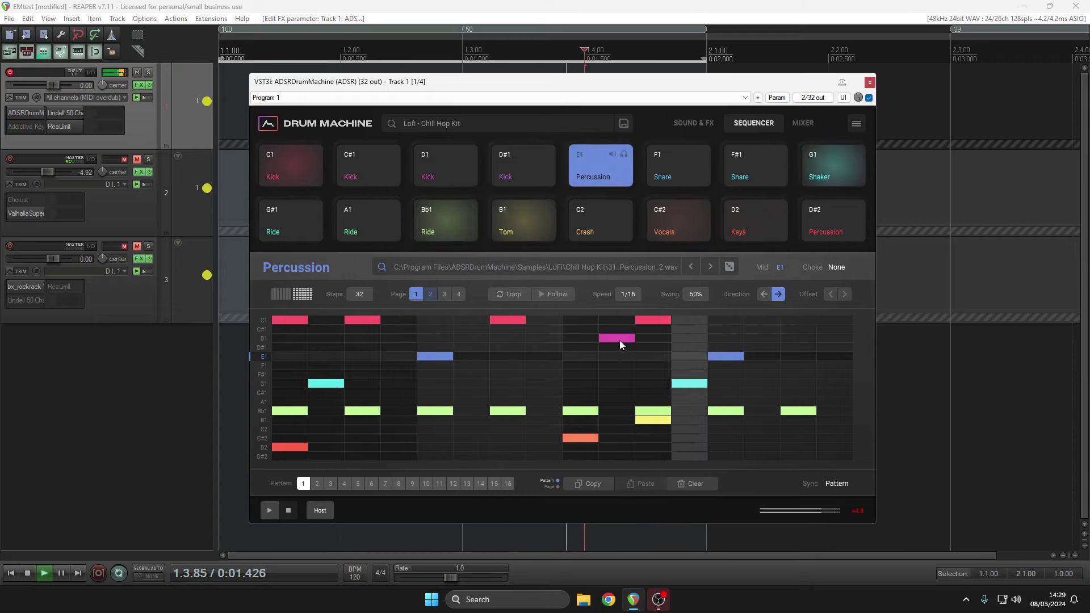
pyautogui.click(764, 330)
pyautogui.click(795, 339)
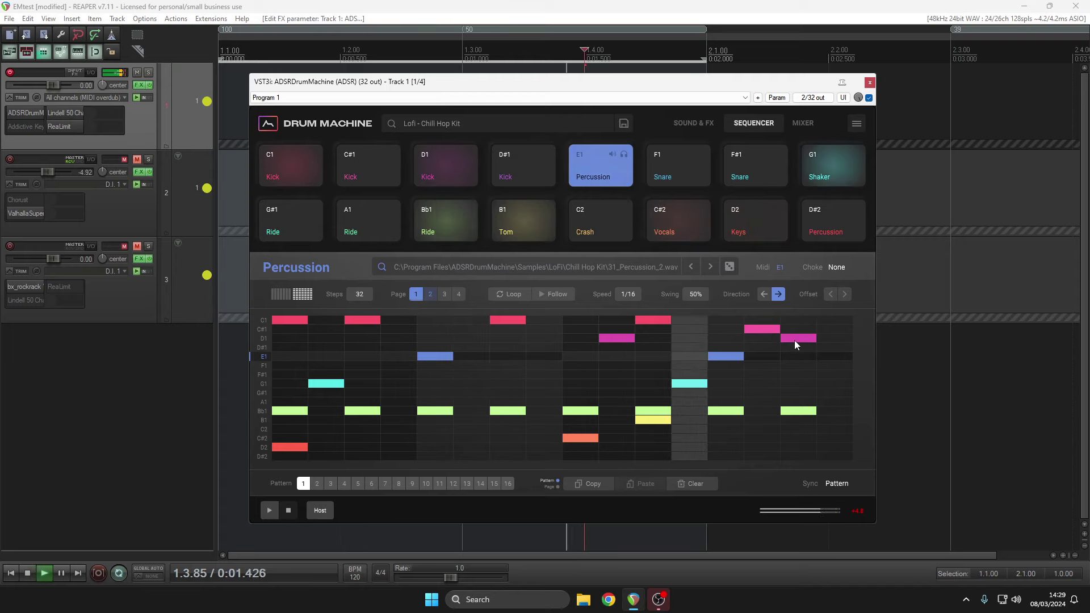
pyautogui.click(544, 346)
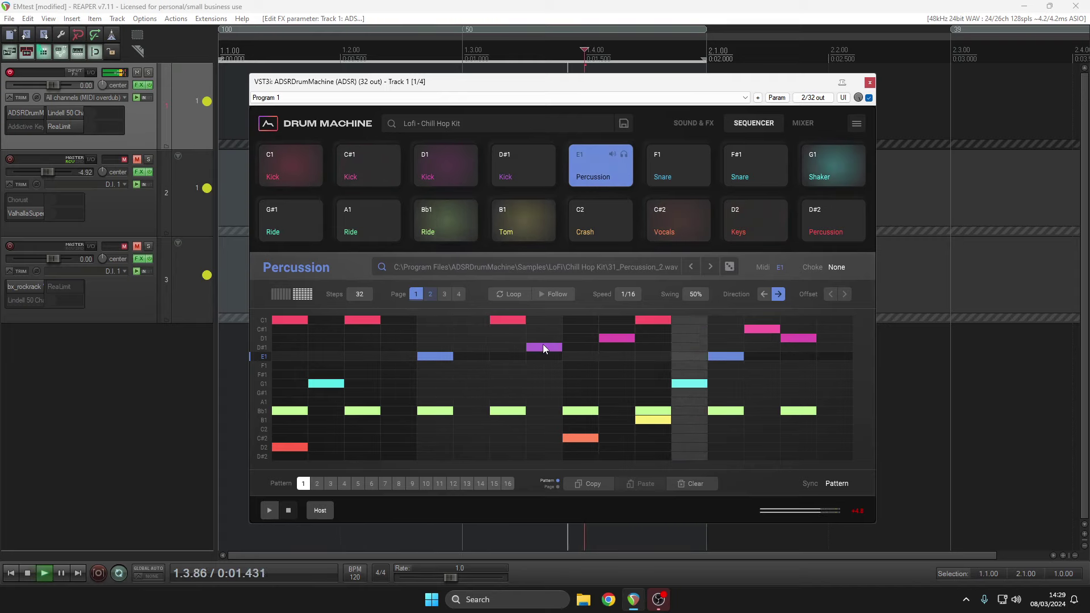
pyautogui.click(318, 337)
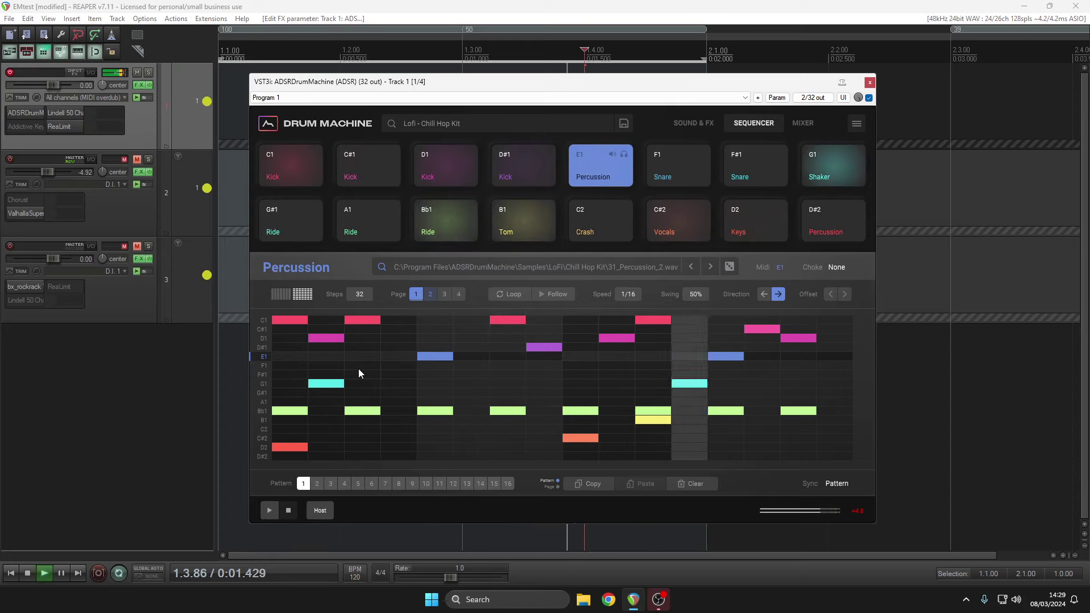
# - Add a G1 shaker hit and a D#2 percussion hit on step 4 of pattern 1
pyautogui.click(397, 384)
pyautogui.click(400, 457)
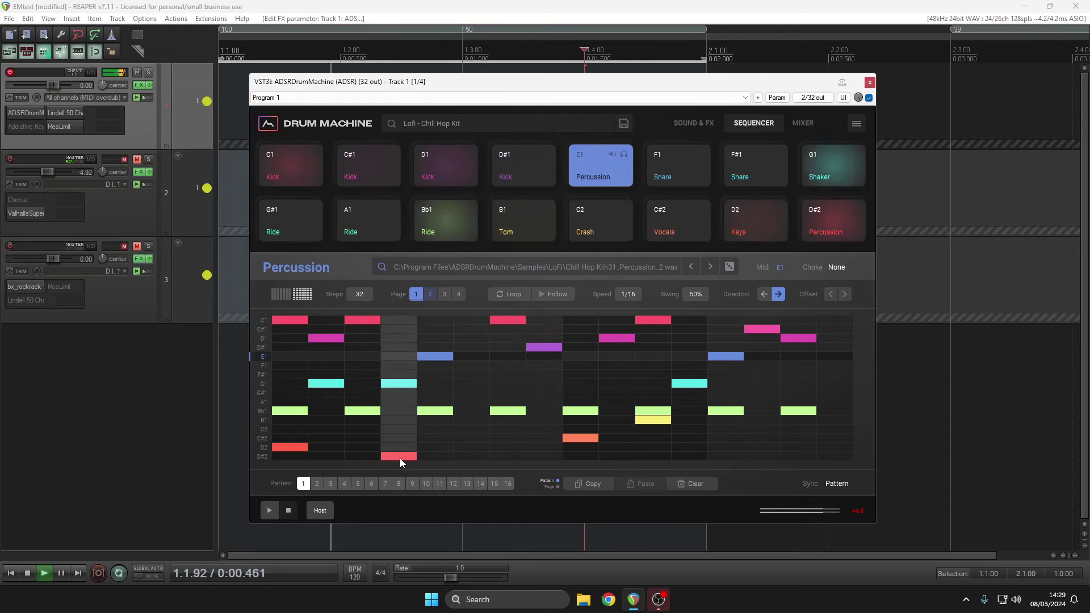
# - Add C2 crash hits on steps 6 and 14 and D2 keys hits on steps 13 and 16 of pattern 1
pyautogui.click(472, 429)
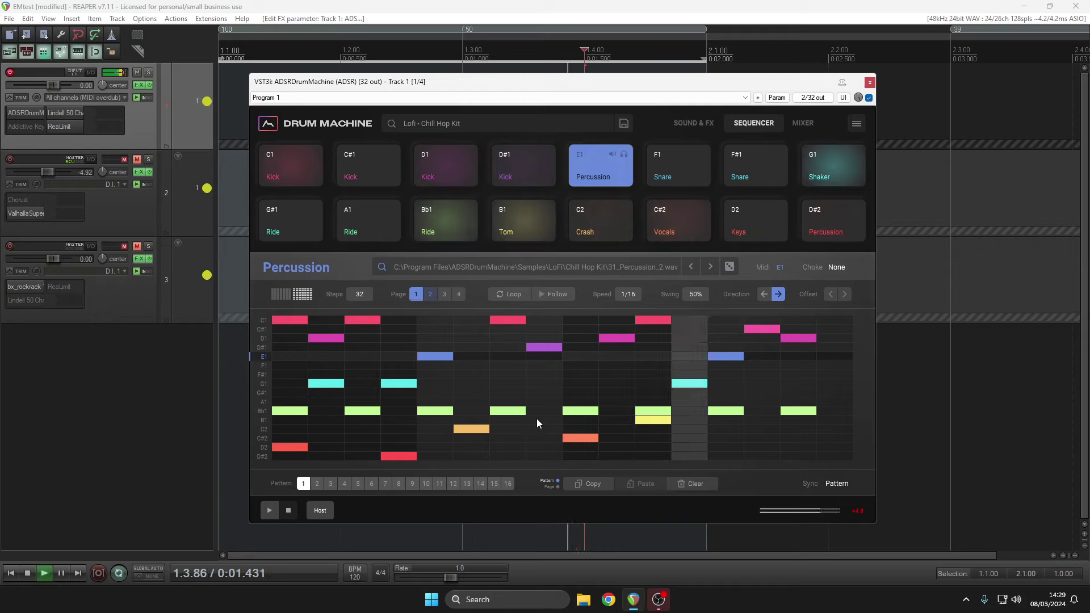
pyautogui.click(714, 448)
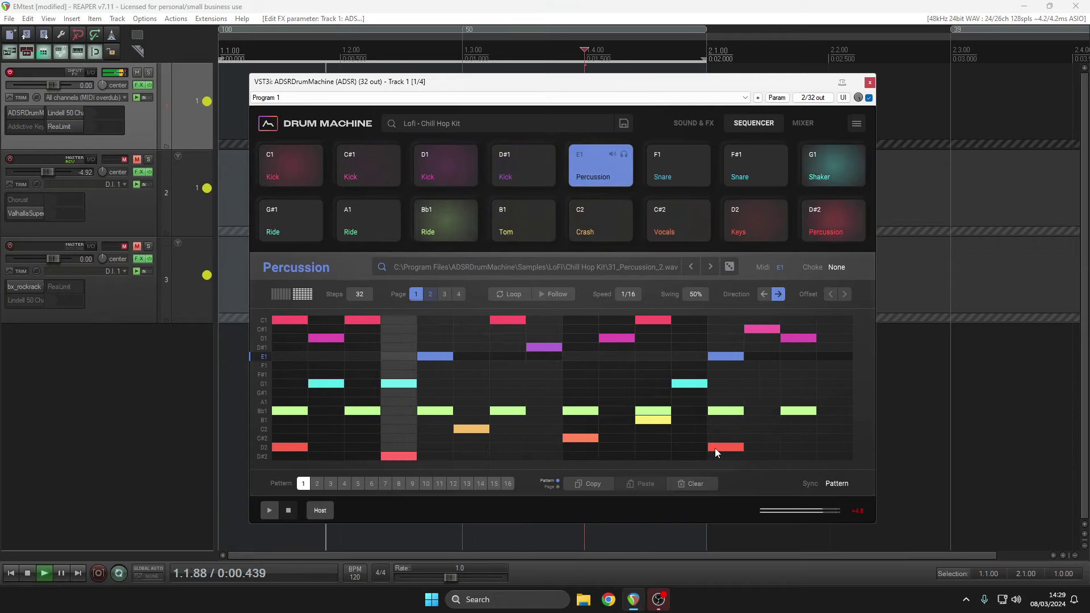
pyautogui.click(832, 446)
pyautogui.click(764, 430)
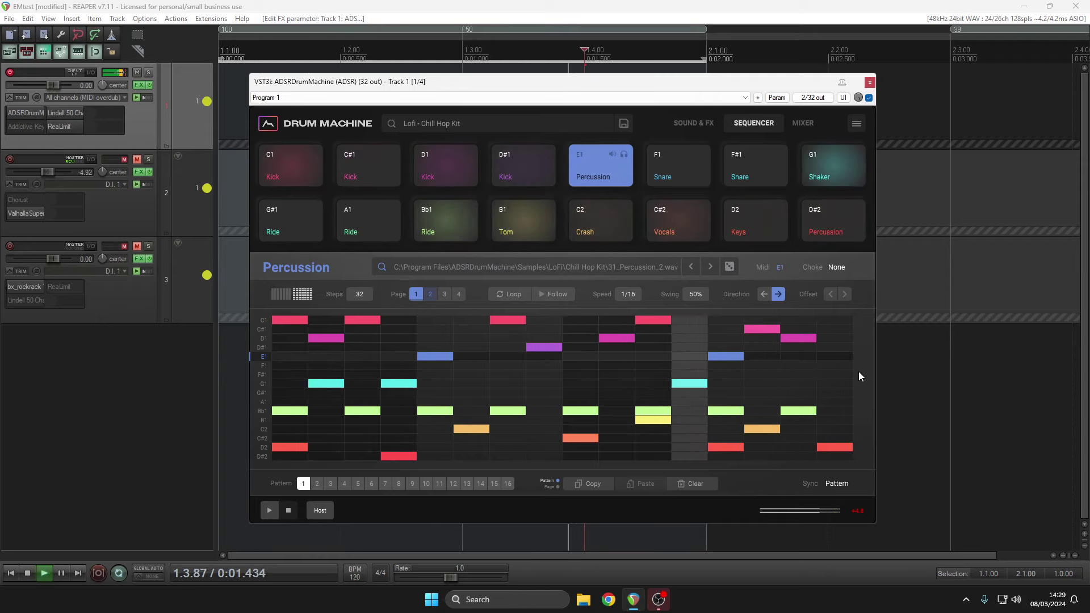
# - Add F1 snare hits on steps 3, 6, 7, 10, 11 and 16 of pattern 1
pyautogui.click(843, 366)
pyautogui.click(356, 366)
pyautogui.click(493, 364)
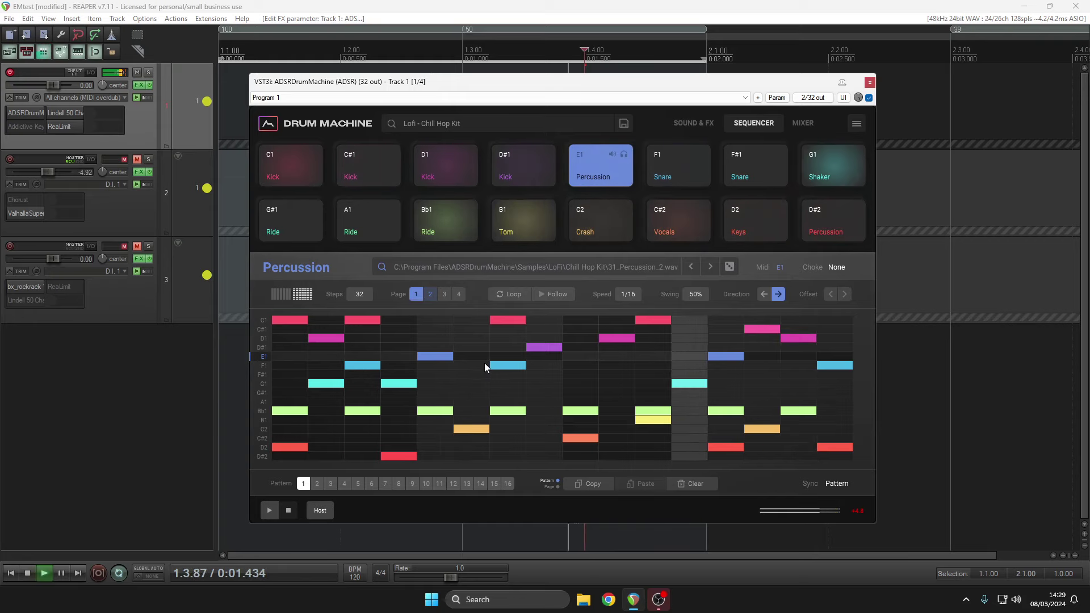
pyautogui.click(482, 364)
pyautogui.click(612, 364)
pyautogui.click(647, 366)
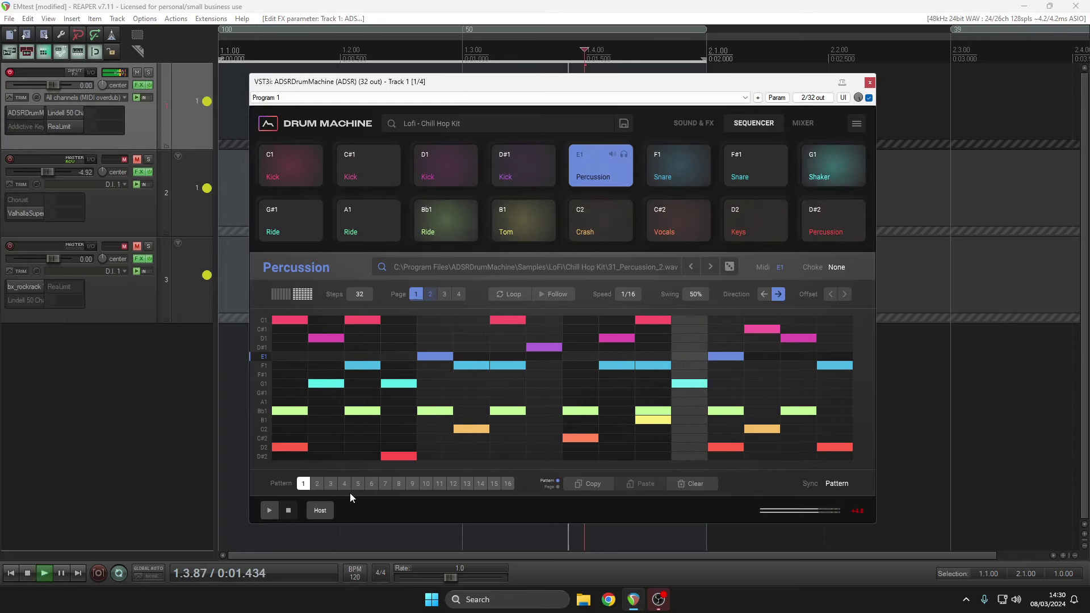
# - Switch to pattern 2 and restart playback with the drum machine's own transport to audition it
pyautogui.click(318, 483)
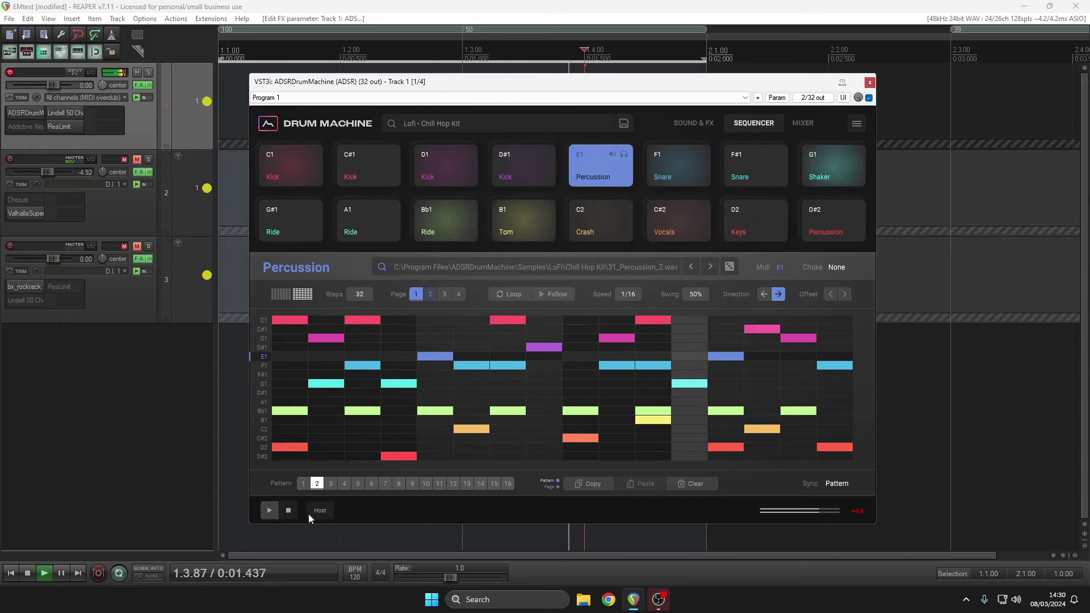
pyautogui.click(294, 512)
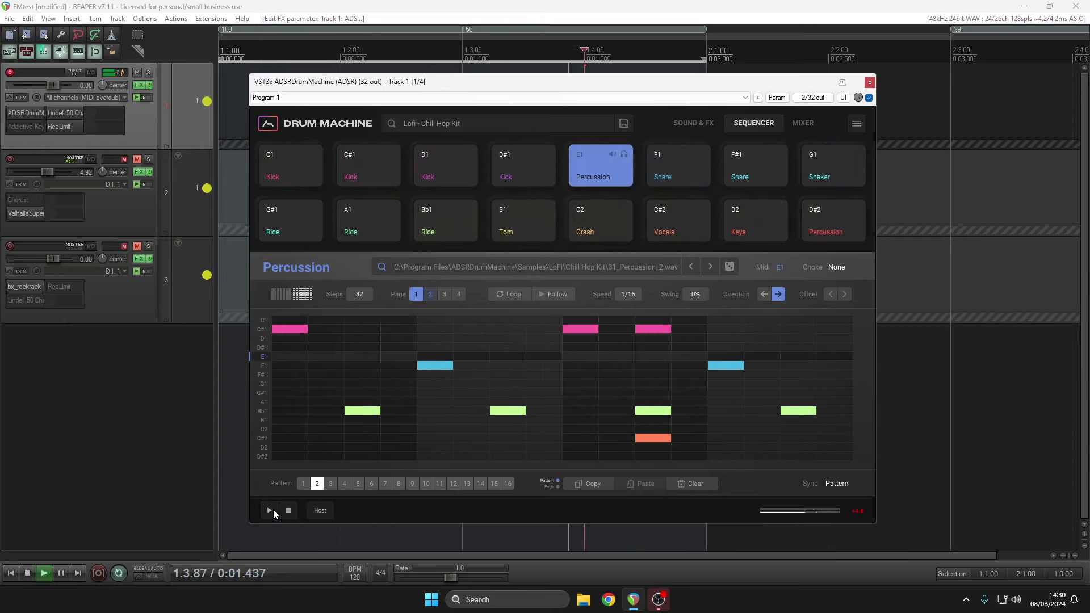
pyautogui.click(270, 511)
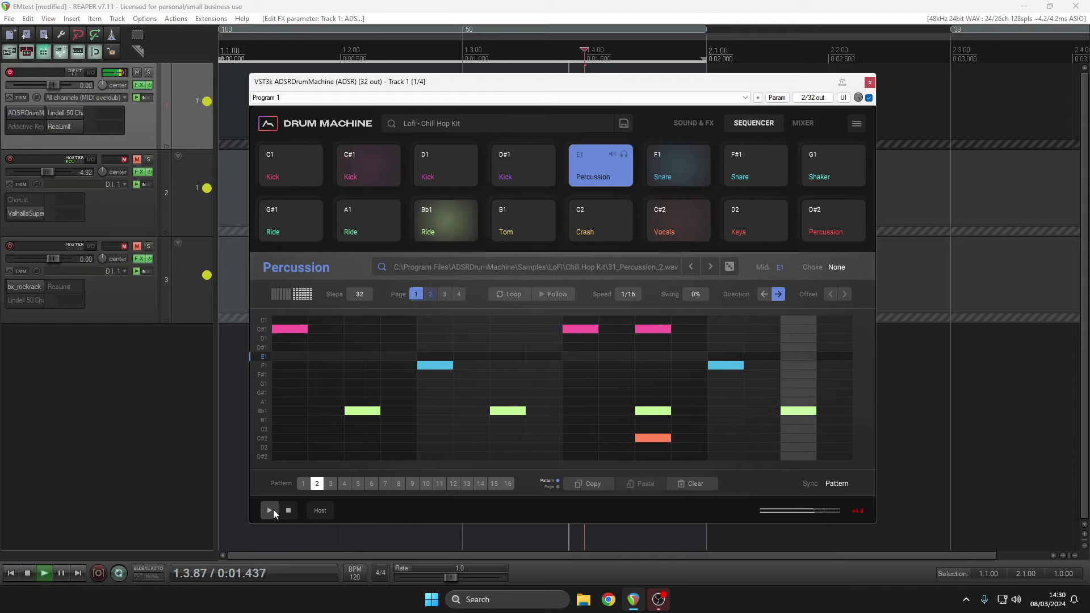
# - Switch to pattern 3 and add G1 shaker hits across steps 1–16 and a D2 keys hit on step 5
pyautogui.click(300, 488)
pyautogui.click(330, 487)
pyautogui.click(446, 447)
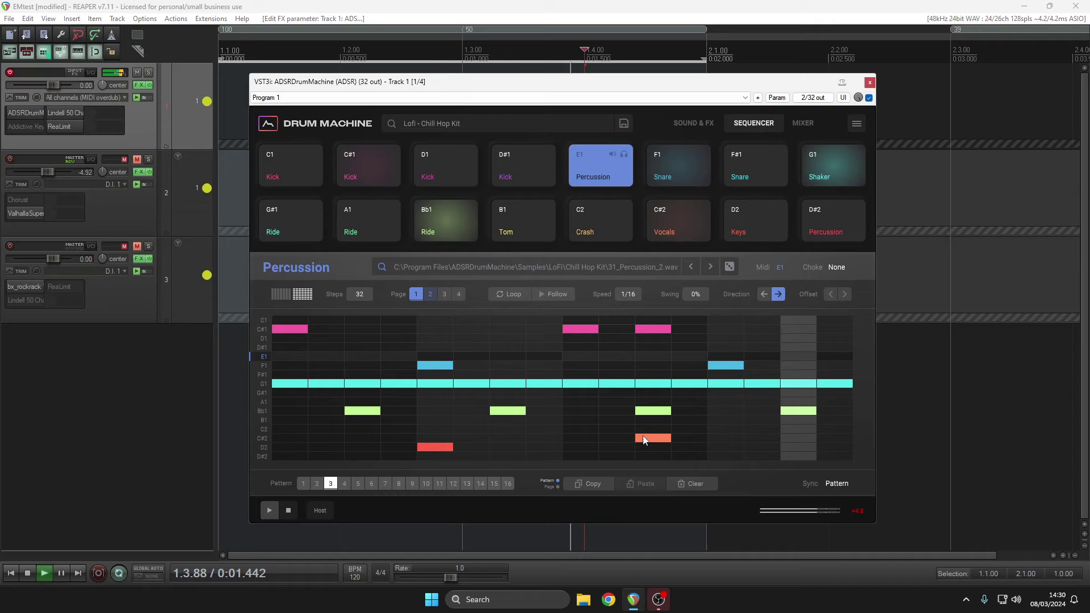
# - On page 2 of pattern 3, add hits: F1 on steps 1–11, E1 on 12–16, C2 on 9–11 and C#2 on 1–2
pyautogui.click(431, 295)
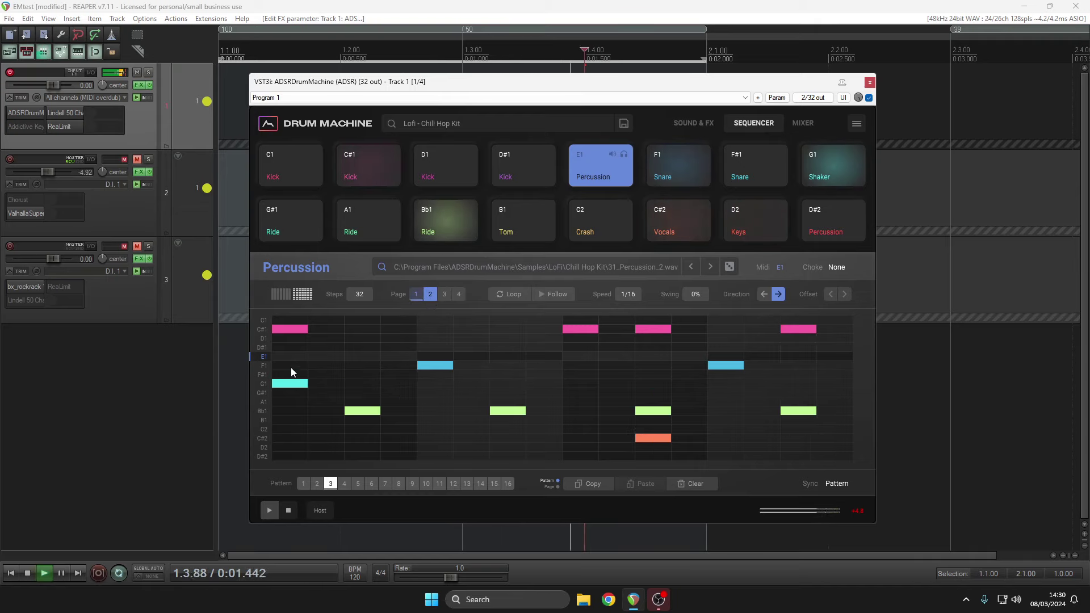
pyautogui.moveTo(291, 368)
pyautogui.mouseDown()
pyautogui.moveTo(365, 360)
pyautogui.moveTo(492, 379)
pyautogui.moveTo(645, 378)
pyautogui.moveTo(687, 362)
pyautogui.moveTo(827, 364)
pyautogui.mouseUp()
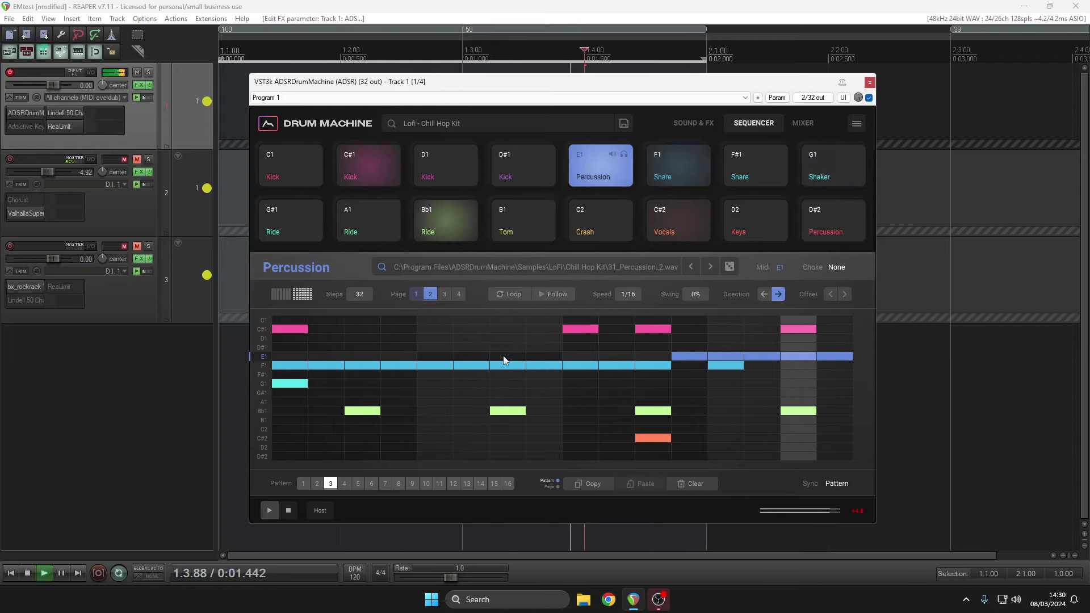
pyautogui.moveTo(595, 431); pyautogui.dragTo(643, 432)
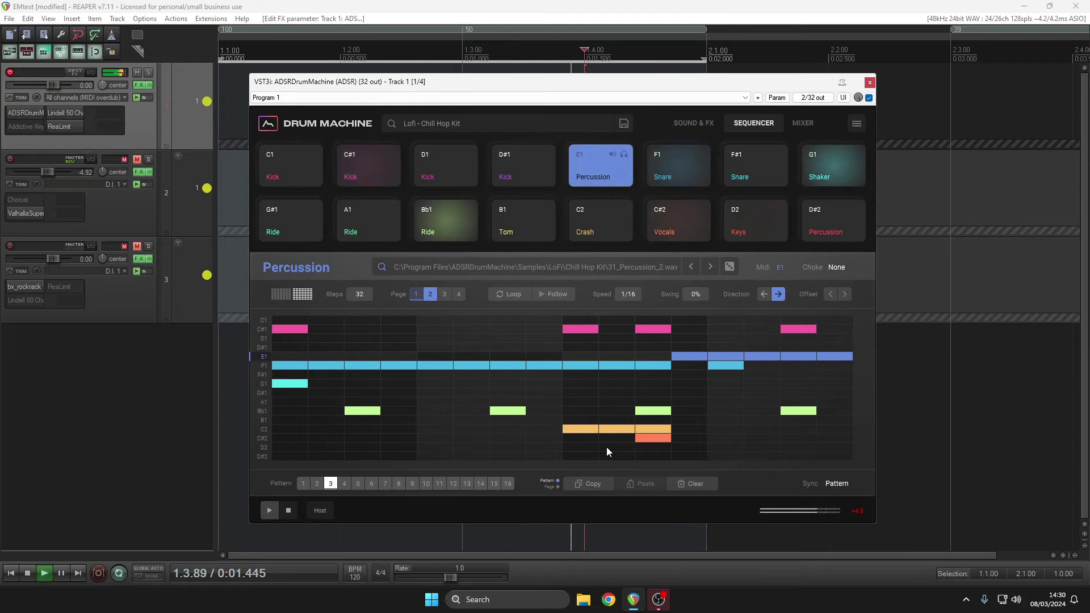
pyautogui.moveTo(292, 438); pyautogui.dragTo(316, 444)
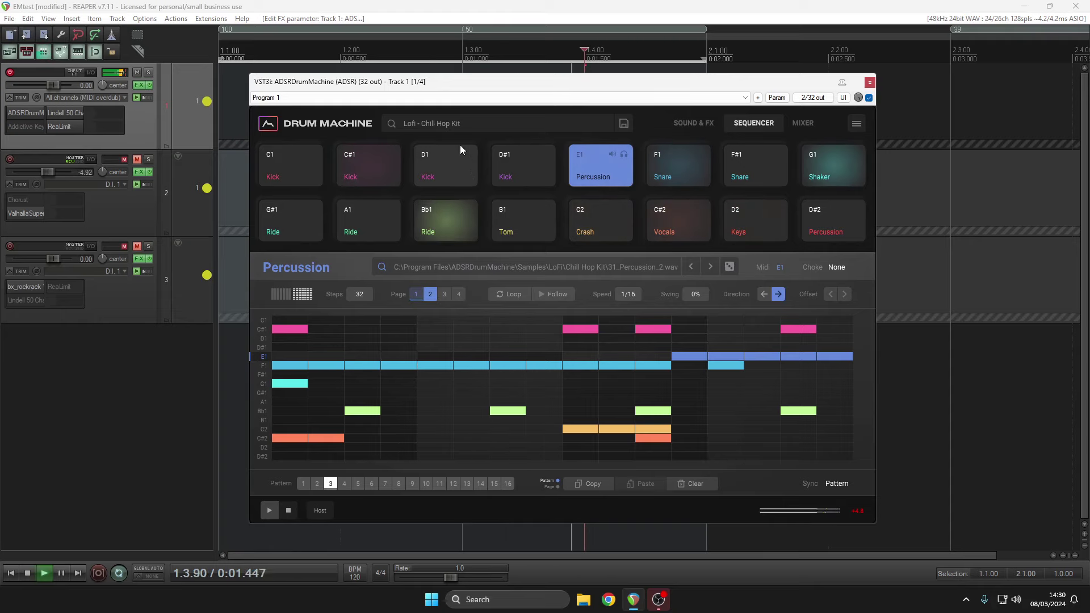
# - Load the Lofi - LoFi RNB Kit factory preset and return to the sequencer
pyautogui.click(456, 125)
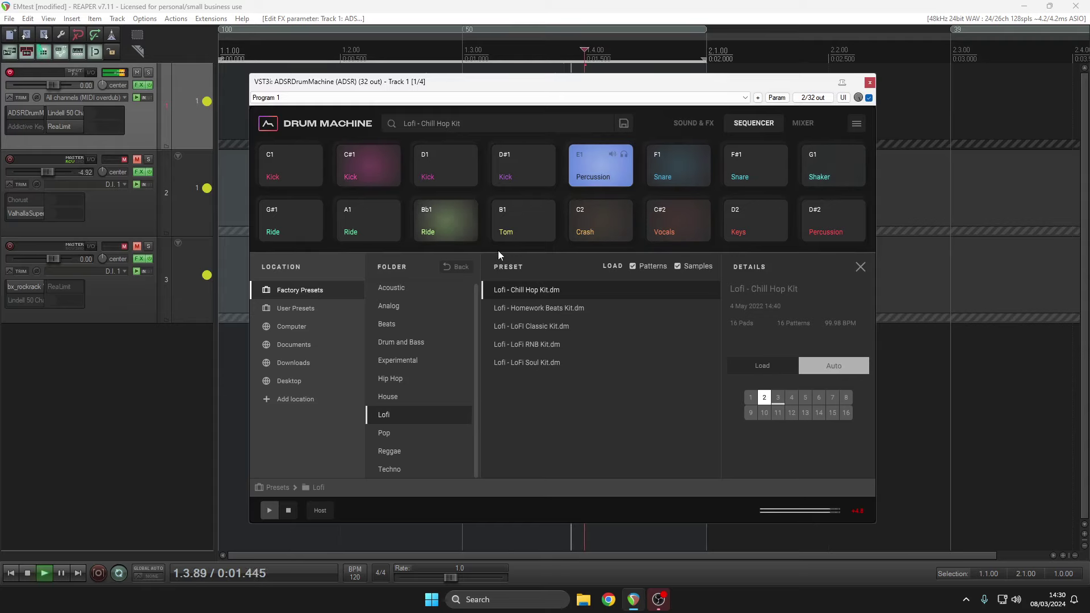
pyautogui.click(514, 345)
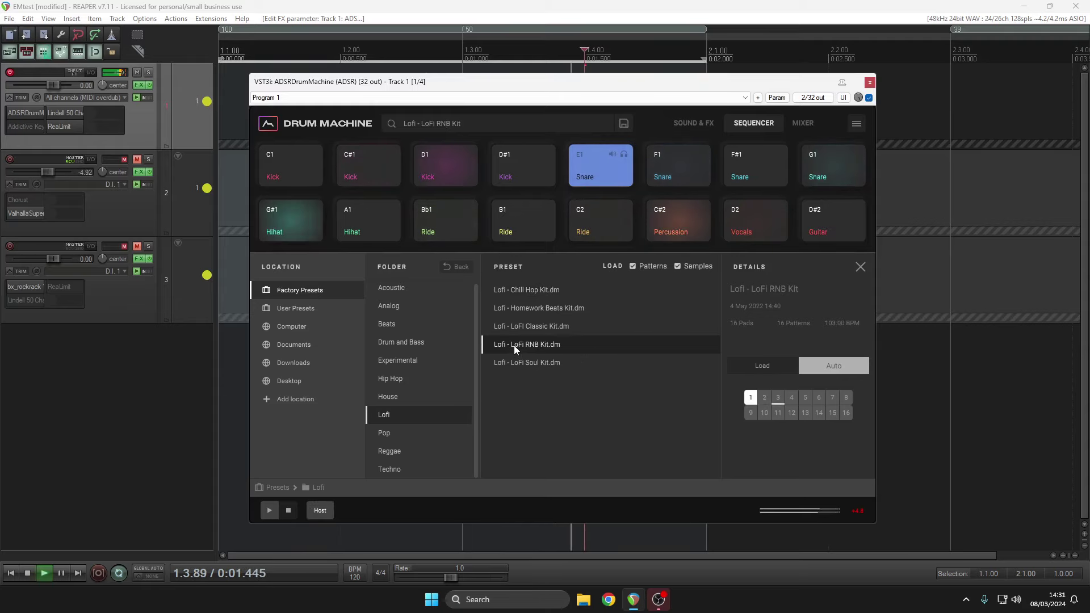
pyautogui.click(860, 262)
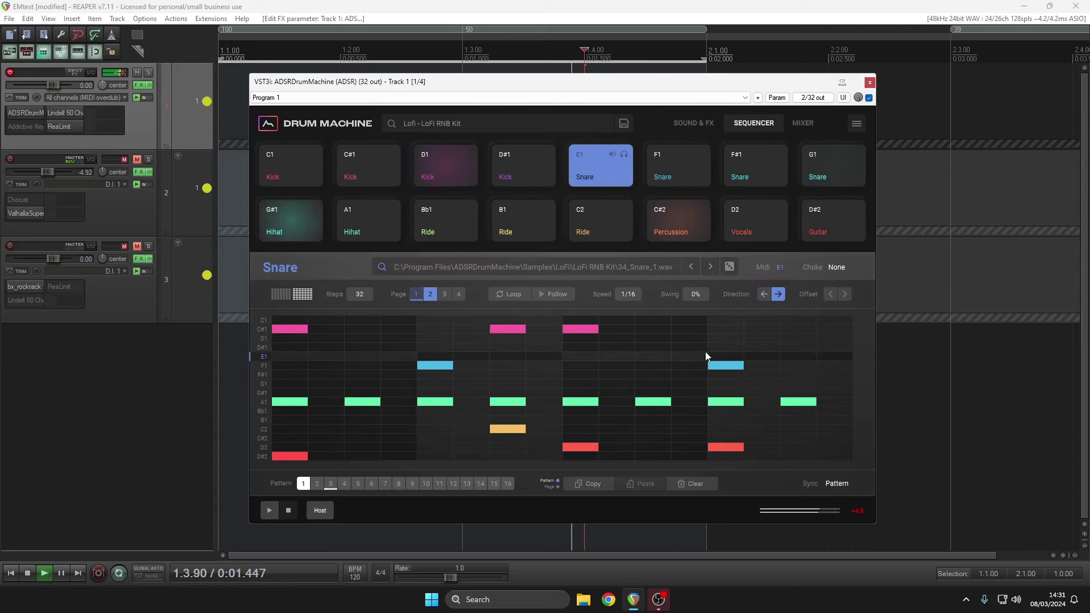
# - Add pattern 1 hits: E1 snare on steps 11–14 of page 2, F#1 snare on 14–16 and C2 ride on 3–8 of page 1
pyautogui.moveTo(640, 355); pyautogui.dragTo(750, 345)
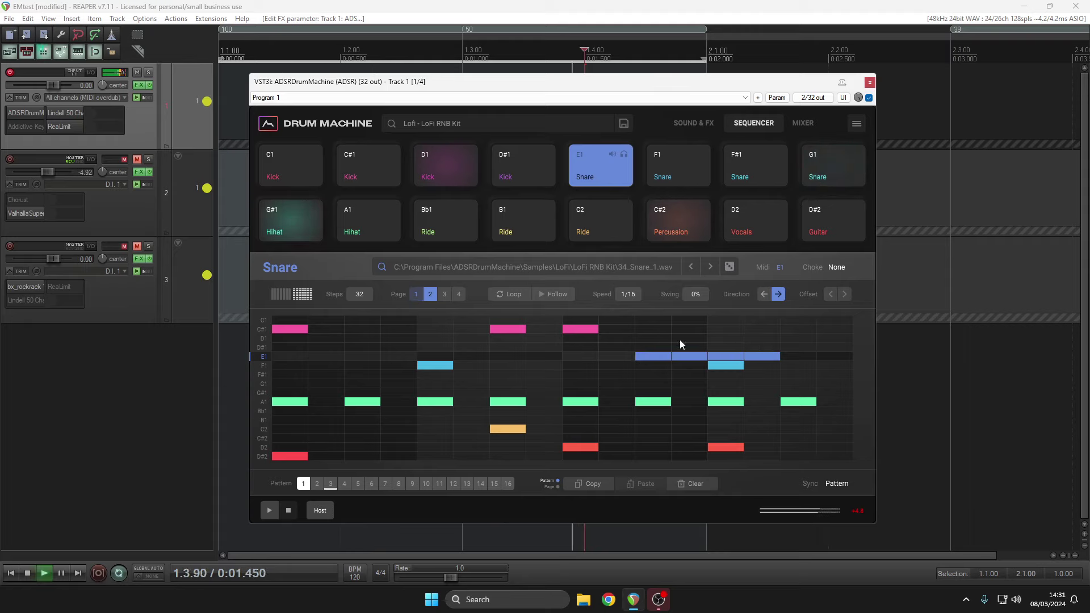
pyautogui.click(107, 509)
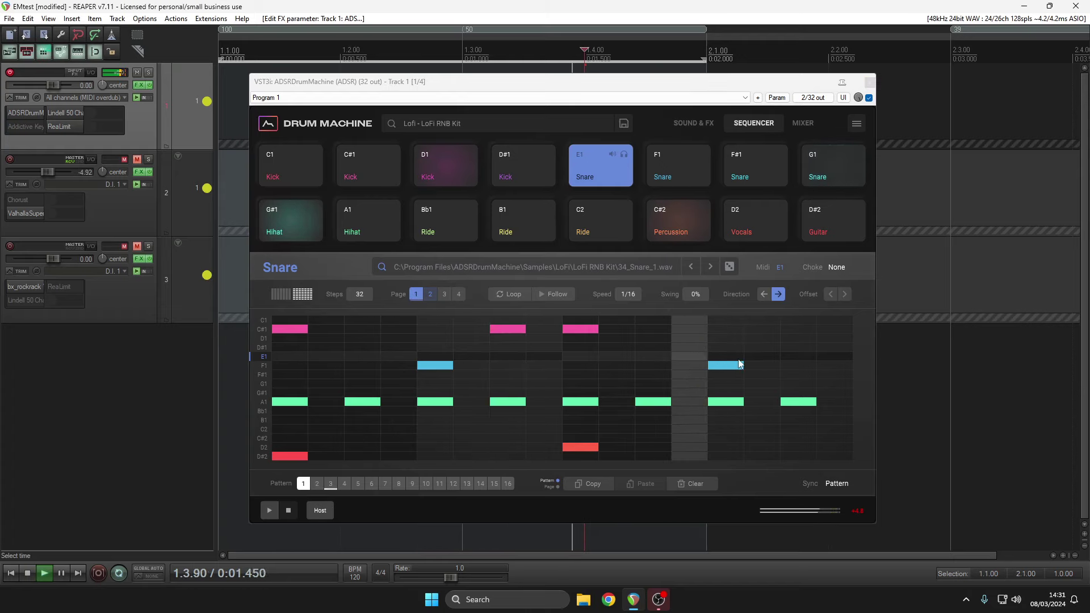
pyautogui.moveTo(750, 372); pyautogui.dragTo(846, 372)
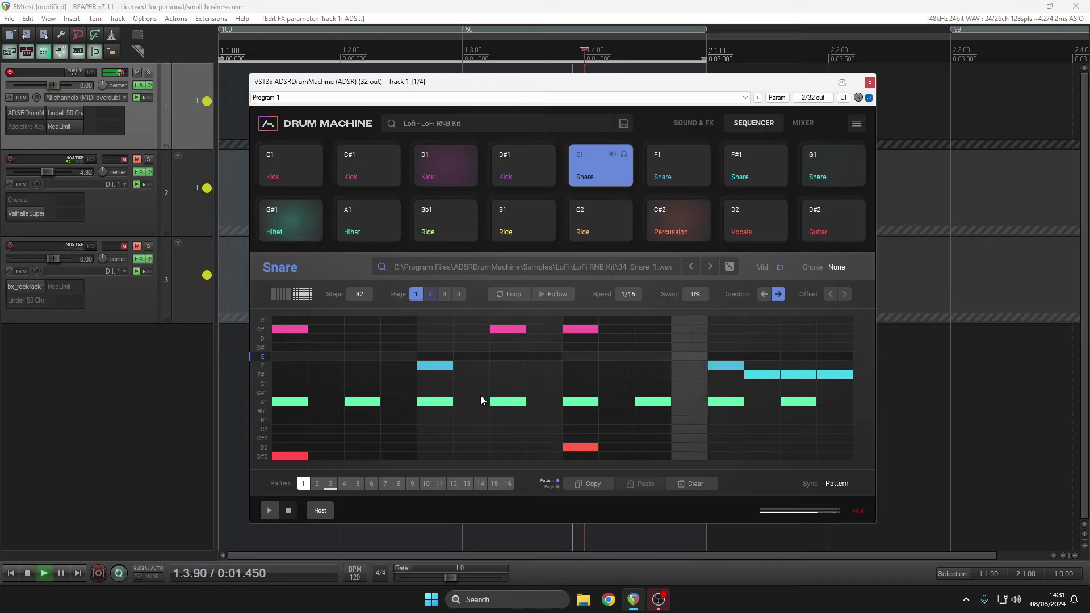
pyautogui.moveTo(360, 429); pyautogui.dragTo(530, 429)
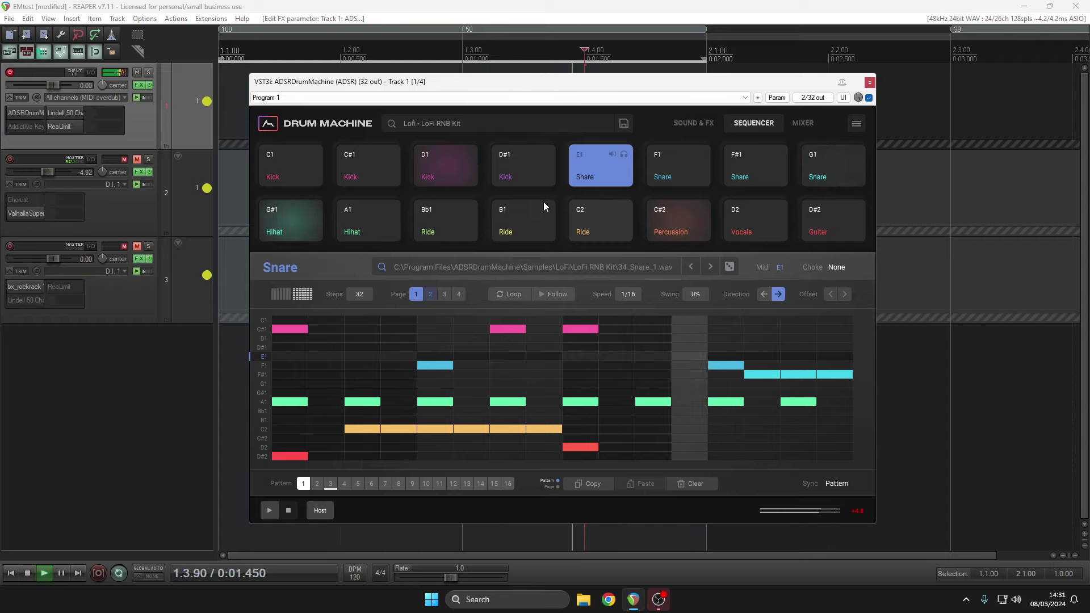
# - Add B1 ride hits on steps 8–11 of page 1, and display page 2 with the C2 ride channel selected
pyautogui.click(505, 241)
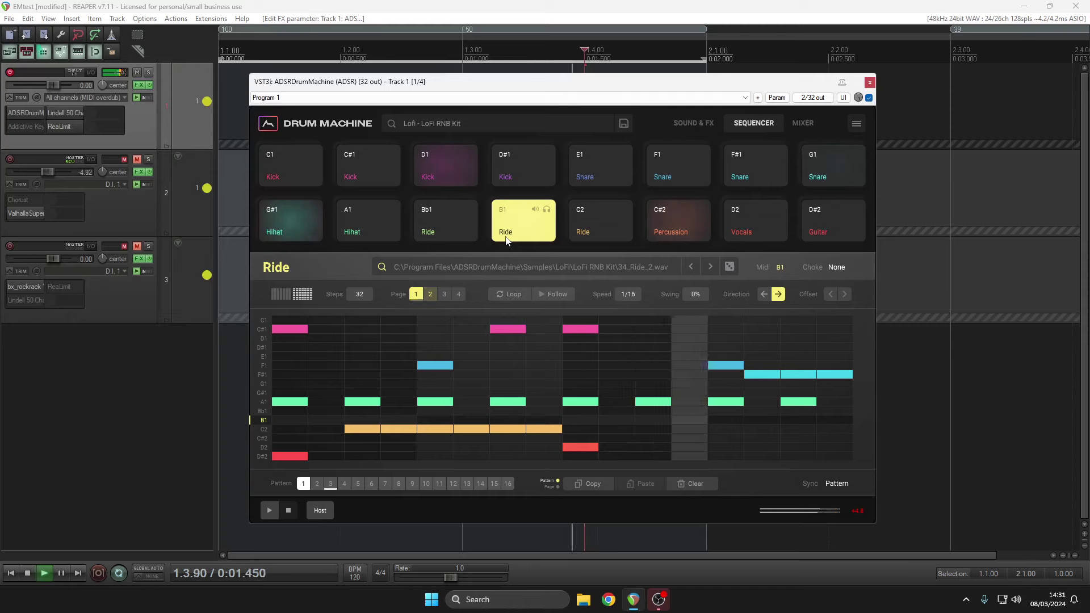
pyautogui.moveTo(544, 421); pyautogui.dragTo(645, 421)
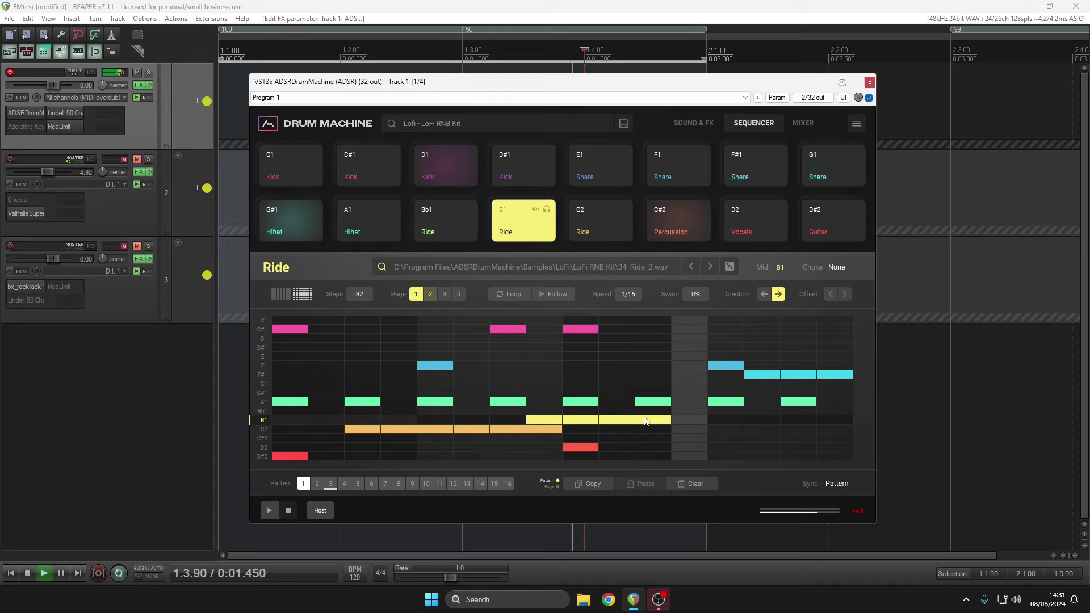
pyautogui.click(604, 224)
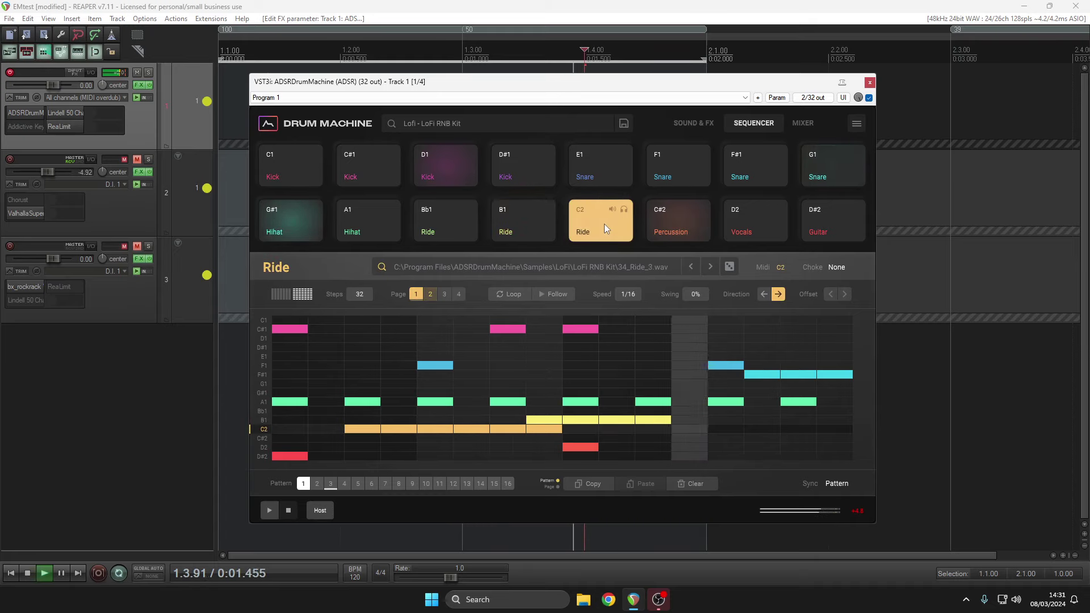
pyautogui.click(427, 298)
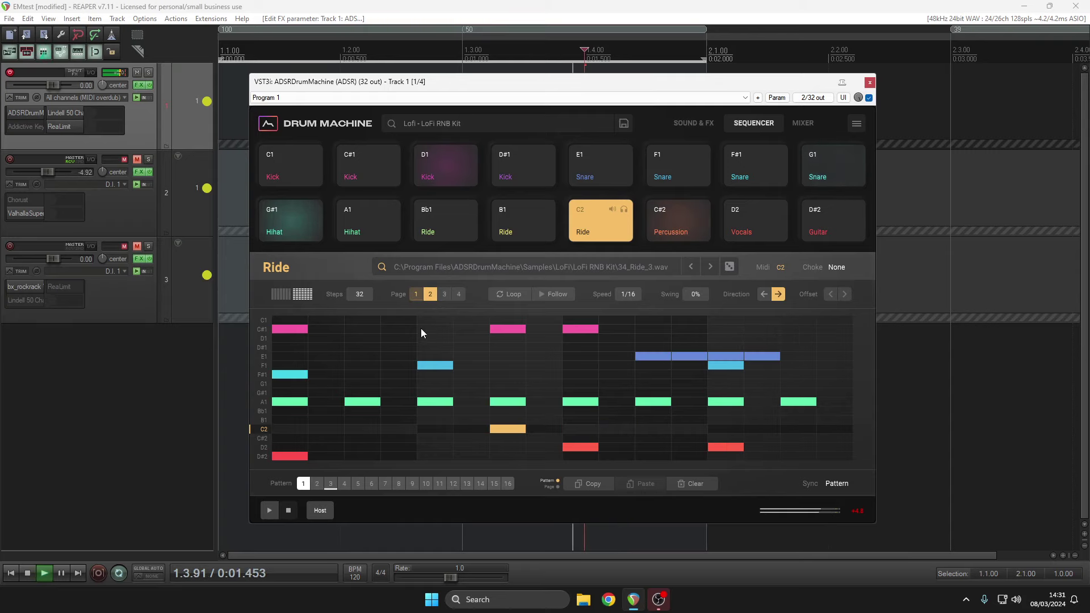